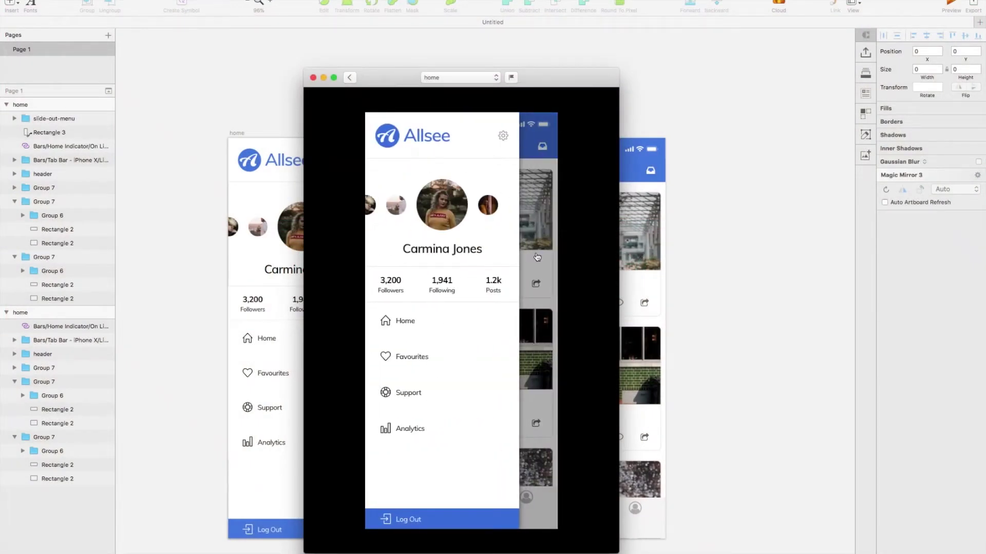
In the preview, open the slide-out menu over the feed, then close it to return to the Home feed.
{"action": "left_click", "coordinate": [537, 257]}
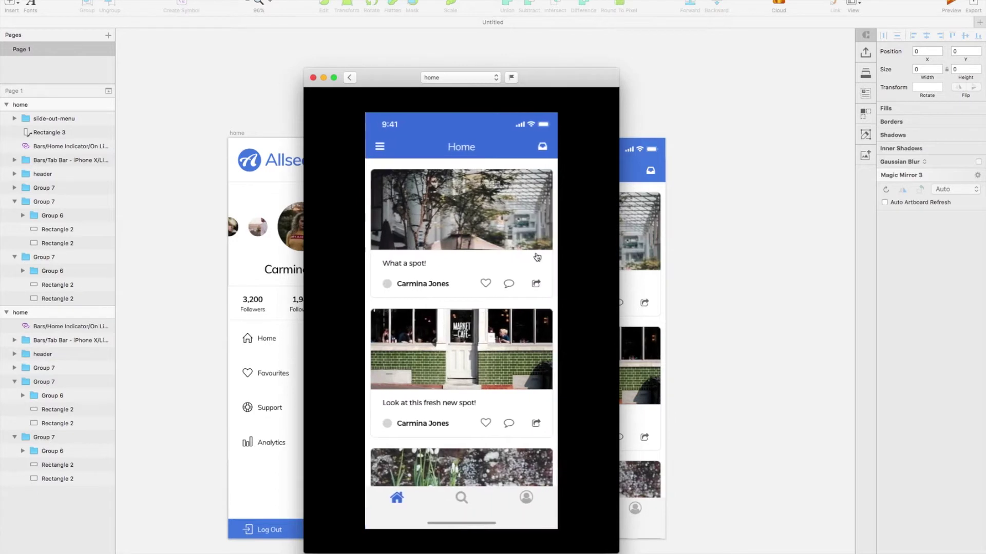
{"action": "left_click", "coordinate": [380, 148]}
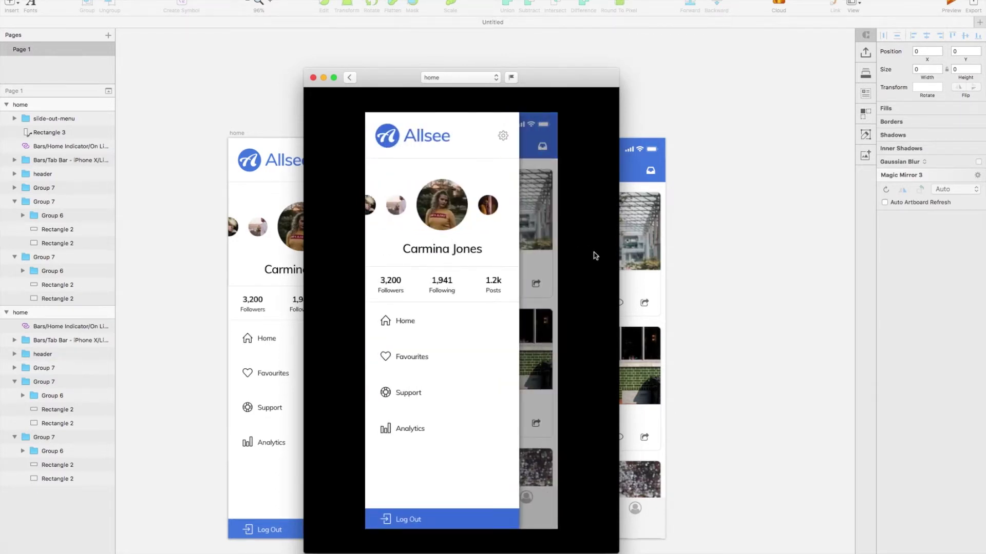
{"action": "left_click", "coordinate": [549, 272]}
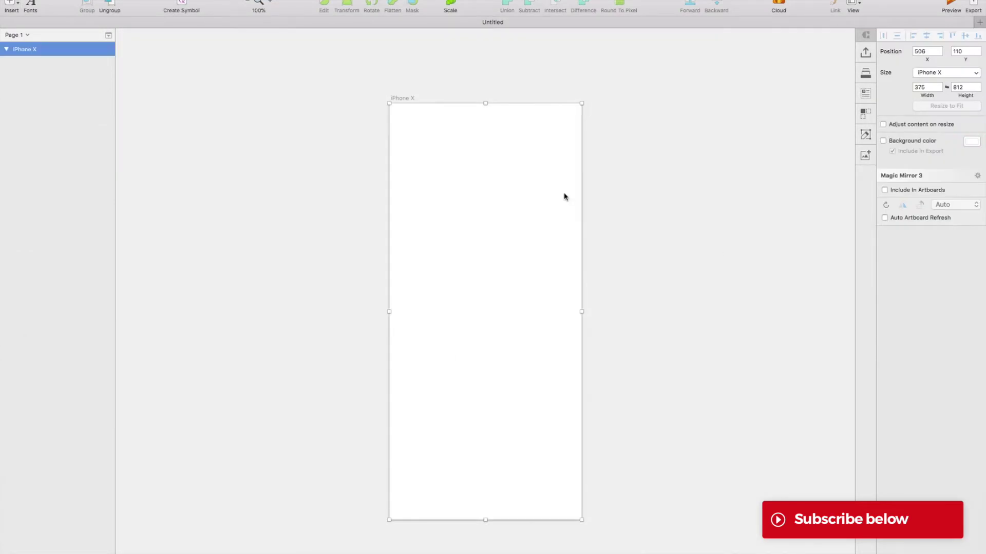
Paste the tab bar onto the empty iPhone X artboard.
{"action": "scroll", "coordinate": [511, 339], "scroll_direction": "up", "scroll_amount": 2}
{"action": "key", "text": "super+v"}
{"action": "scroll", "coordinate": [596, 400], "scroll_direction": "down", "scroll_amount": 2}
{"action": "left_click", "coordinate": [549, 464]}
{"action": "double_click", "coordinate": [548, 464]}
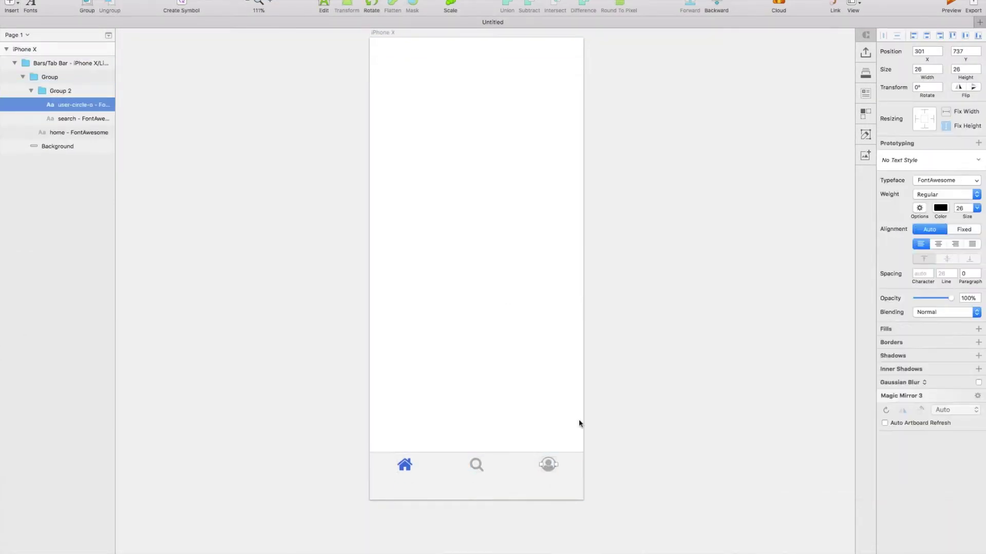
{"action": "scroll", "coordinate": [484, 392], "scroll_direction": "up", "scroll_amount": 3}
{"action": "left_click", "coordinate": [484, 391]}
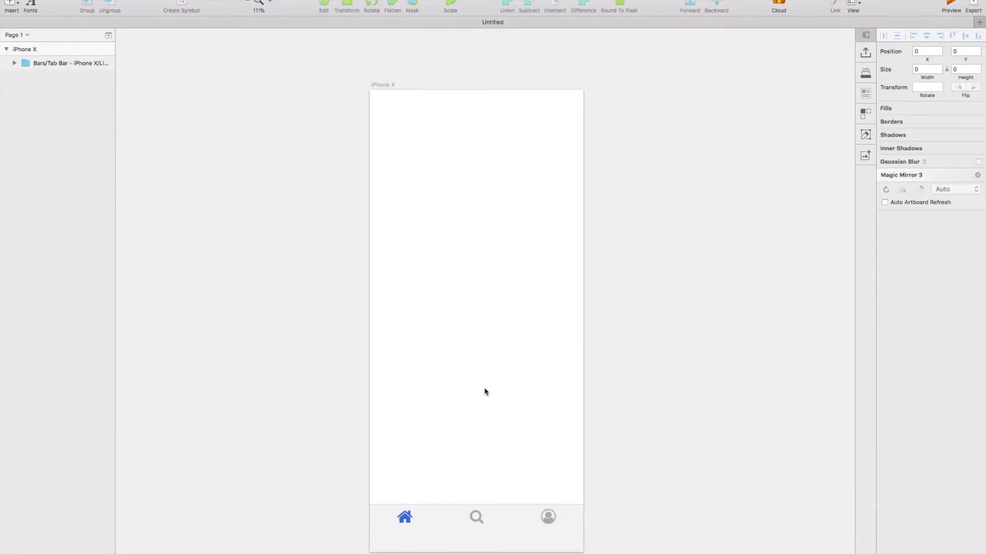
Place the On Light Home Indicator at the bottom of the artboard.
{"action": "left_click", "coordinate": [11, 6]}
{"action": "mouse_move", "coordinate": [51, 149]}
{"action": "mouse_move", "coordinate": [132, 147]}
{"action": "mouse_move", "coordinate": [231, 147]}
{"action": "left_click", "coordinate": [355, 161]}
{"action": "left_click", "coordinate": [467, 543]}
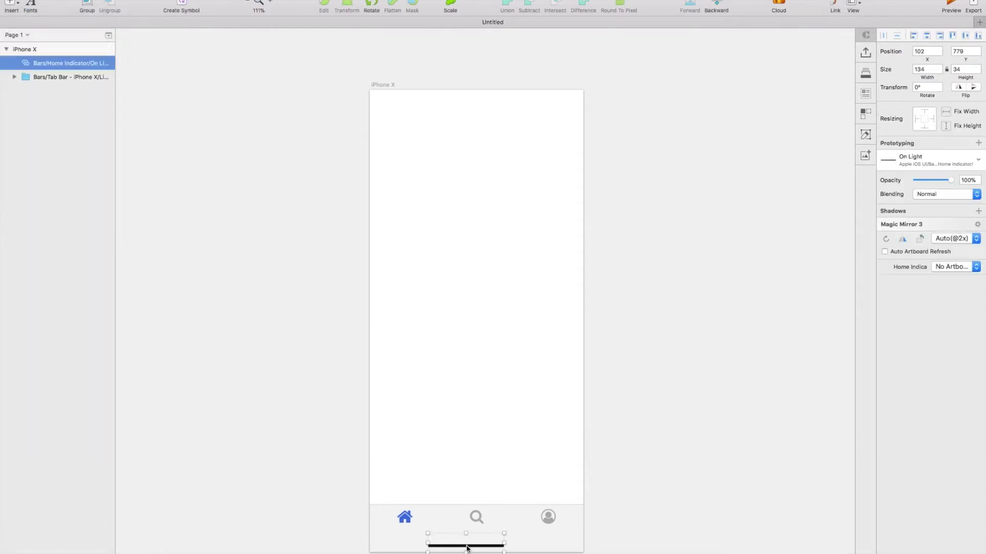
Add the dark iPhone X status bar from Apple iOS UI to the top.
{"action": "scroll", "coordinate": [574, 208], "scroll_direction": "up", "scroll_amount": 2}
{"action": "left_click", "coordinate": [574, 208]}
{"action": "left_click", "coordinate": [11, 6]}
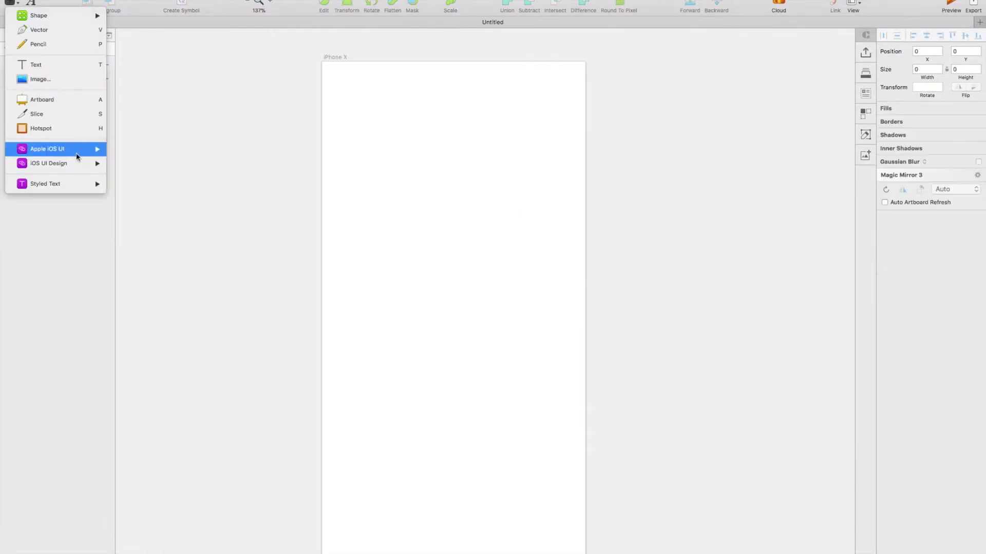
{"action": "mouse_move", "coordinate": [51, 149]}
{"action": "mouse_move", "coordinate": [137, 149]}
{"action": "mouse_move", "coordinate": [247, 221]}
{"action": "left_click", "coordinate": [349, 221]}
Draw a rectangle across the top of the artboard, 80 px high.
{"action": "left_click", "coordinate": [387, 86]}
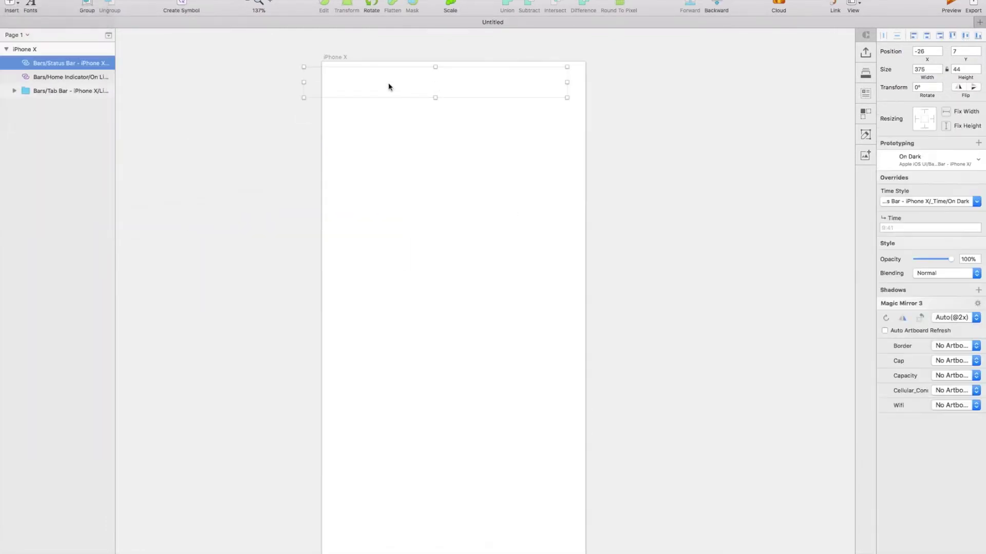
{"action": "left_click", "coordinate": [11, 6]}
{"action": "mouse_move", "coordinate": [57, 23]}
{"action": "left_click", "coordinate": [145, 44]}
{"action": "left_click_drag", "start_coordinate": [322, 62], "coordinate": [585, 182]}
{"action": "left_click", "coordinate": [965, 70]}
{"action": "type", "text": "80"}
{"action": "key", "text": "Return"}
Fill the header rectangle blue, send it behind the bars, and make it 90 px high.
{"action": "left_click", "coordinate": [898, 256]}
{"action": "type", "text": "4177DF"}
{"action": "key", "text": "Return"}
{"action": "left_click_drag", "start_coordinate": [47, 62], "coordinate": [60, 108]}
{"action": "scroll", "coordinate": [462, 205], "scroll_direction": "up", "scroll_amount": 3}
{"action": "type", "text": "90"}
{"action": "key", "text": "Return"}
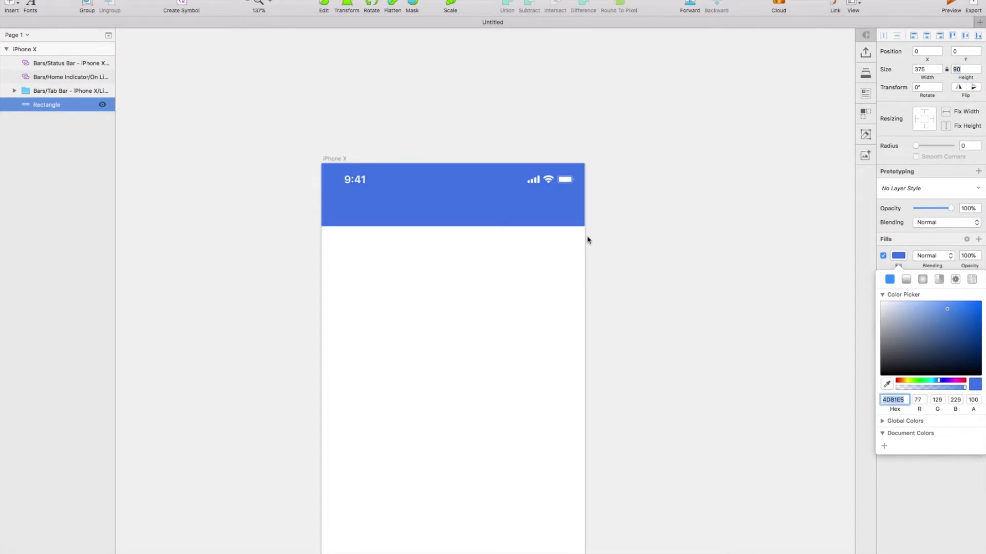
Add a white text layer inside the blue header.
{"action": "left_click", "coordinate": [12, 6]}
{"action": "left_click", "coordinate": [31, 64]}
{"action": "left_click", "coordinate": [446, 205]}
{"action": "left_click", "coordinate": [941, 173]}
{"action": "left_click", "coordinate": [881, 219]}
{"action": "key", "text": "Escape"}
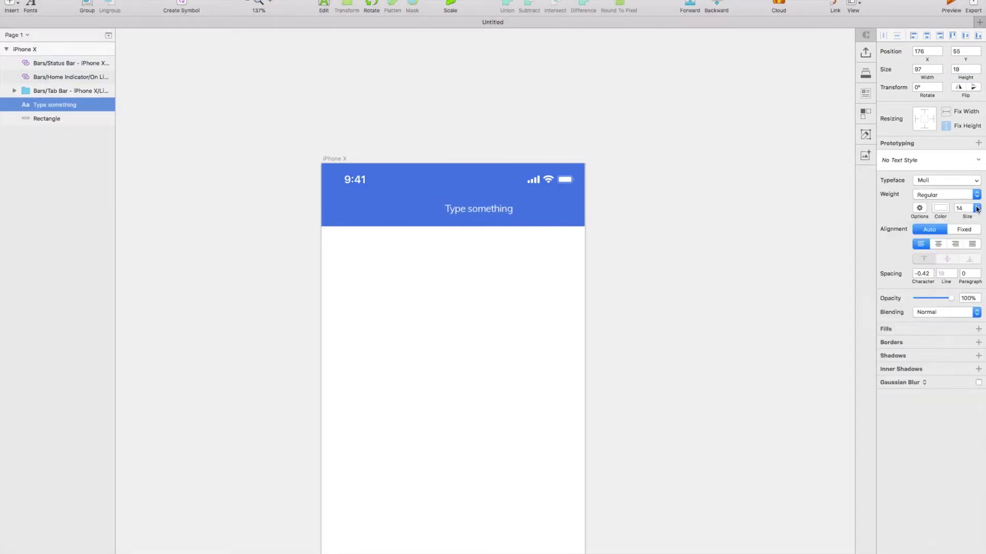
Duplicate the header rectangle and resize the copy to 50 px below the status bar.
{"action": "left_click", "coordinate": [565, 211]}
{"action": "key", "text": "super+d"}
{"action": "left_click_drag", "start_coordinate": [454, 164], "coordinate": [454, 193]}
{"action": "left_click", "coordinate": [978, 68]}
Centre the header title and change its text to 'Home'.
{"action": "left_click", "coordinate": [494, 208]}
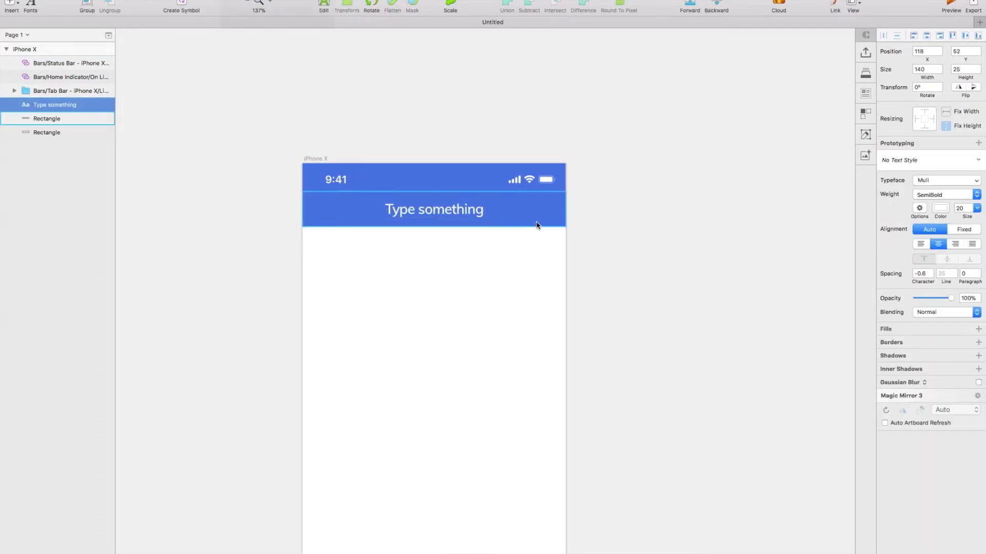
{"action": "key", "text": "Return"}
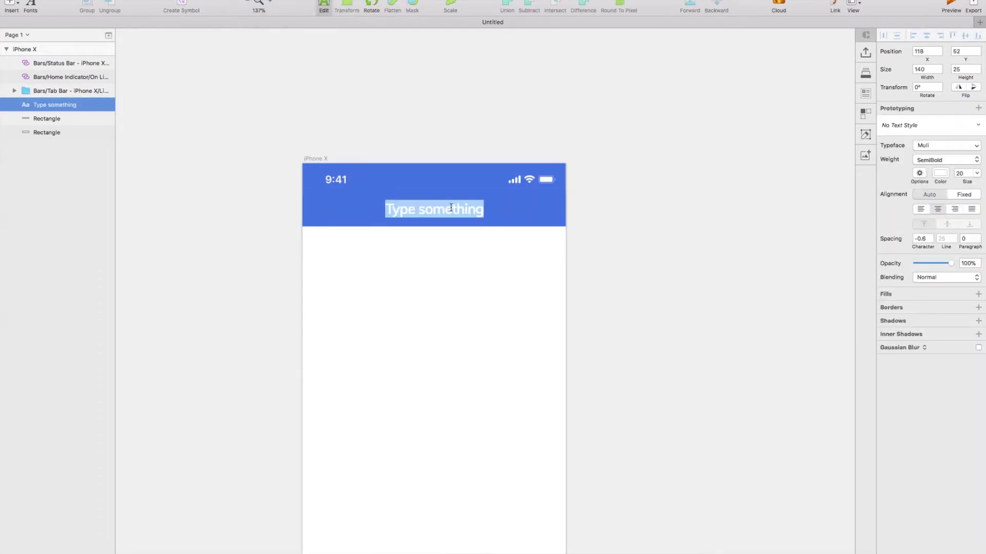
{"action": "type", "text": "Home"}
{"action": "key", "text": "Escape"}
Replace a left-side copy of the title with the Font Awesome bars menu icon.
{"action": "left_click_drag", "start_coordinate": [456, 218], "coordinate": [348, 218]}
{"action": "double_click", "coordinate": [347, 209]}
{"action": "type", "text": "a"}
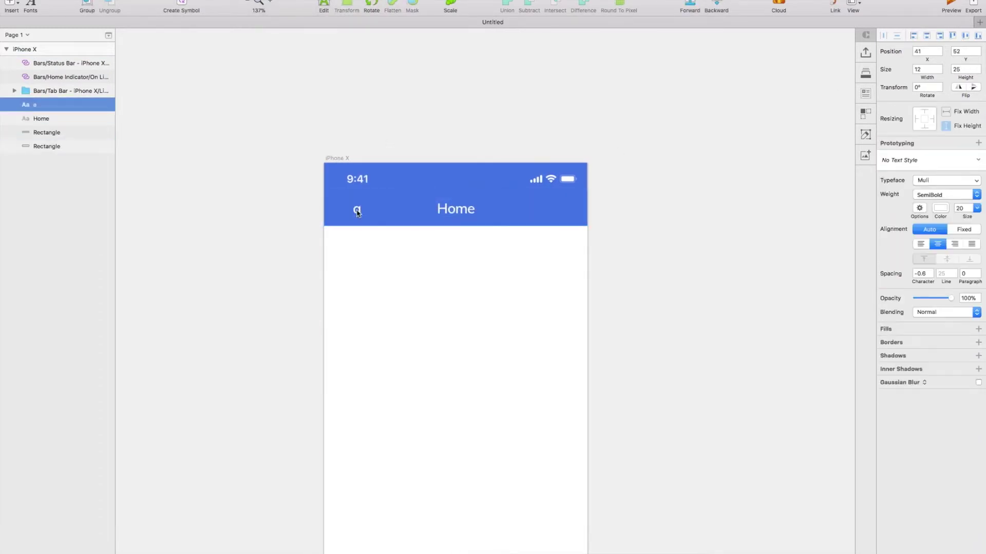
{"action": "left_click", "coordinate": [539, 66]}
{"action": "type", "text": "bars"}
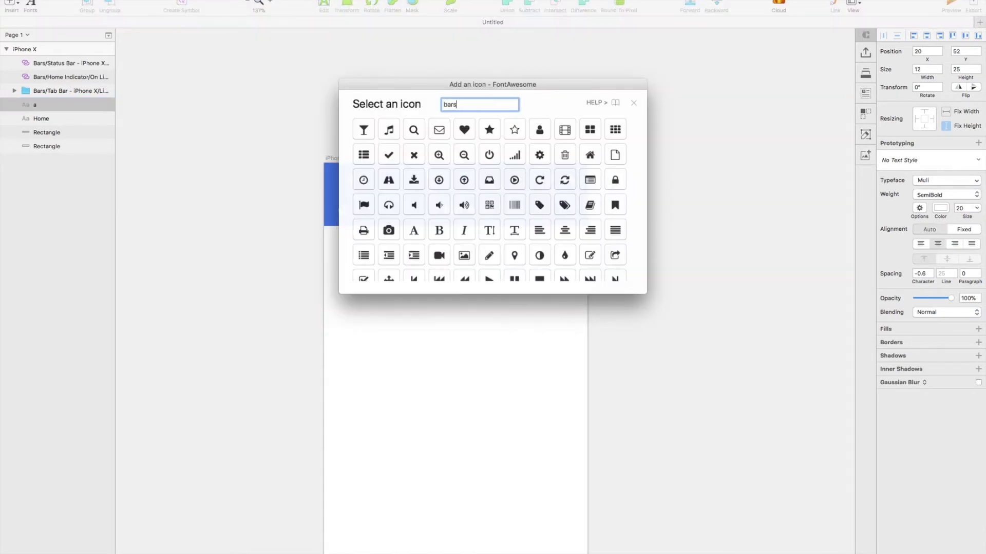
{"action": "key", "text": "Return"}
Copy the bars icon to the right edge and swap it for the inbox icon.
{"action": "left_click_drag", "start_coordinate": [343, 207], "coordinate": [554, 207]}
{"action": "left_click", "coordinate": [272, 6]}
{"action": "left_click", "coordinate": [558, 75]}
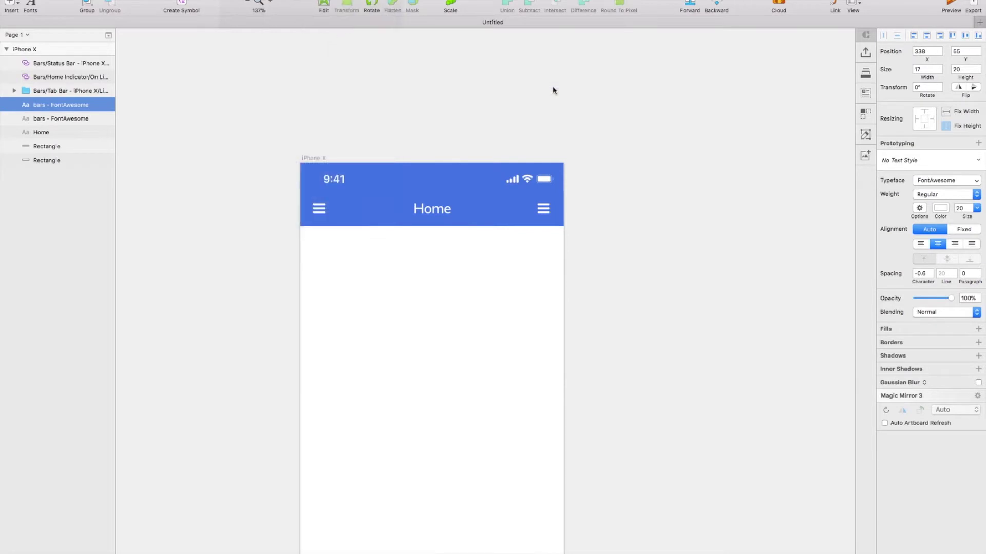
{"action": "left_click", "coordinate": [489, 179]}
Group all header layers, including the blue rectangle, into one header group.
{"action": "left_click_drag", "start_coordinate": [508, 226], "coordinate": [219, 151]}
{"action": "key", "text": "super+g"}
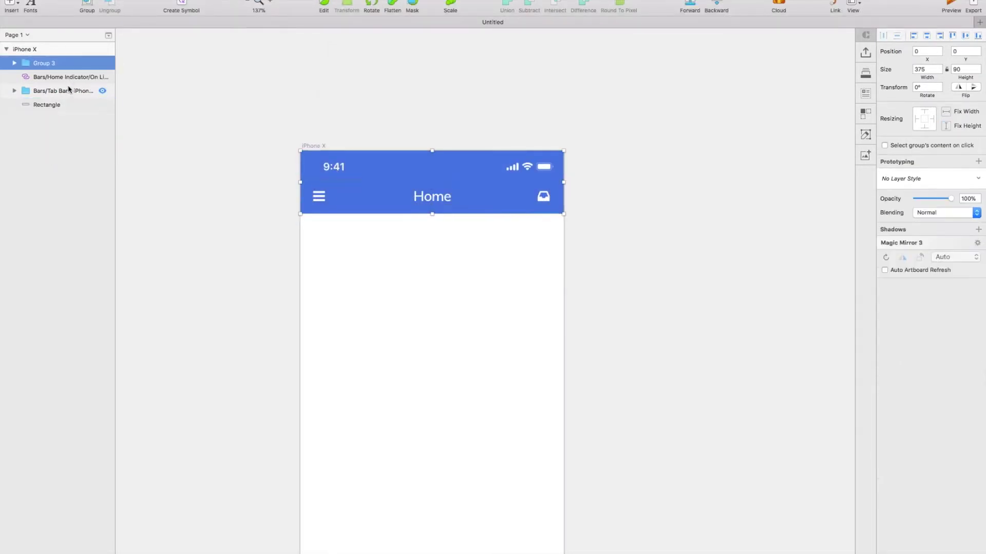
{"action": "left_click_drag", "start_coordinate": [46, 104], "coordinate": [38, 75]}
{"action": "left_click", "coordinate": [29, 63]}
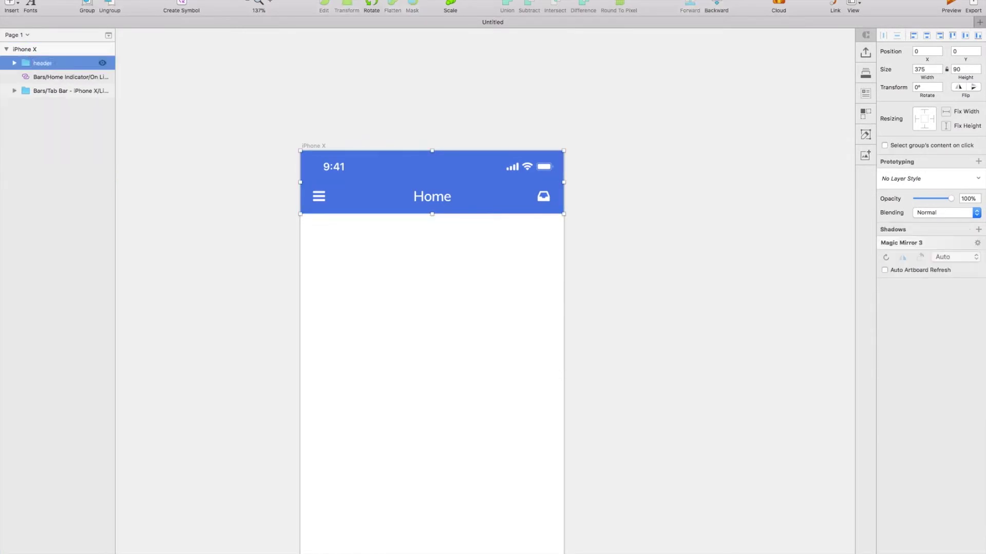
Rename the tab bar group to 'tabs'.
{"action": "double_click", "coordinate": [66, 90]}
{"action": "type", "text": "tabs"}
{"action": "key", "text": "Return"}
Draw a white rounded card 250 px high below the header, centred horizontally.
{"action": "scroll", "coordinate": [433, 183], "scroll_direction": "down", "scroll_amount": 3}
{"action": "left_click", "coordinate": [11, 6]}
{"action": "mouse_move", "coordinate": [44, 15]}
{"action": "left_click", "coordinate": [139, 60]}
{"action": "left_click_drag", "start_coordinate": [252, 183], "coordinate": [492, 408]}
{"action": "left_click", "coordinate": [898, 255]}
{"action": "type", "text": "250"}
{"action": "key", "text": "Return"}
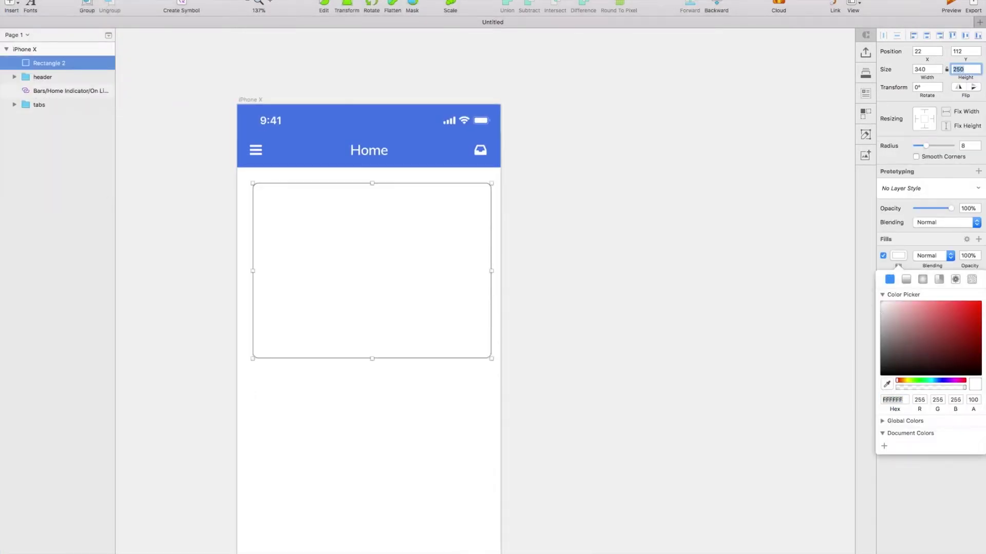
{"action": "scroll", "coordinate": [455, 264], "scroll_direction": "left", "scroll_amount": 3}
{"action": "left_click_drag", "start_coordinate": [458, 264], "coordinate": [455, 264]}
{"action": "scroll", "coordinate": [452, 205], "scroll_direction": "down", "scroll_amount": 1}
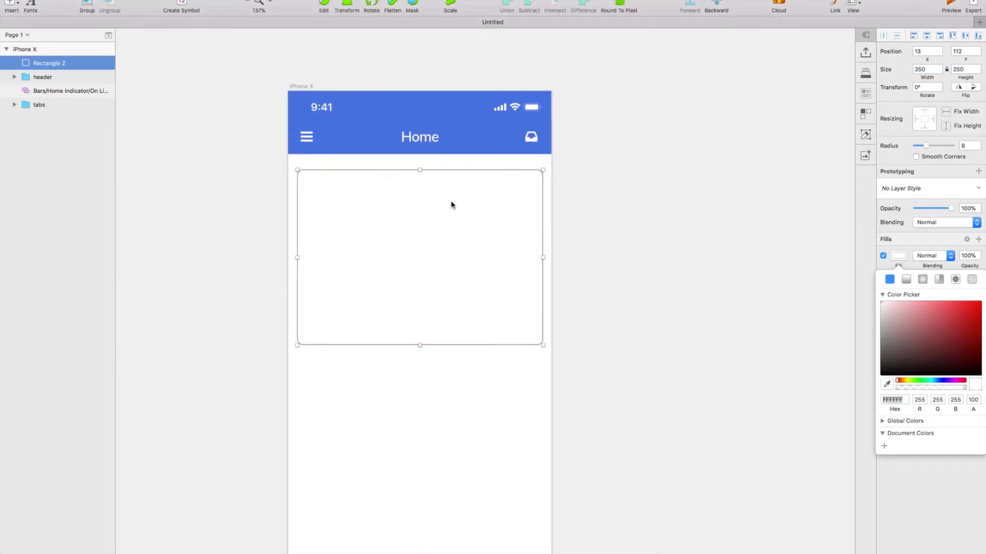
{"action": "mouse_move", "coordinate": [451, 204]}
{"action": "left_mouse_down"}
{"action": "mouse_move", "coordinate": [451, 194]}
{"action": "mouse_move", "coordinate": [456, 213]}
{"action": "left_mouse_up"}
Duplicate the card rectangle and edit the copy's points.
{"action": "key", "text": "super+d"}
{"action": "left_click_drag", "start_coordinate": [419, 342], "coordinate": [420, 291]}
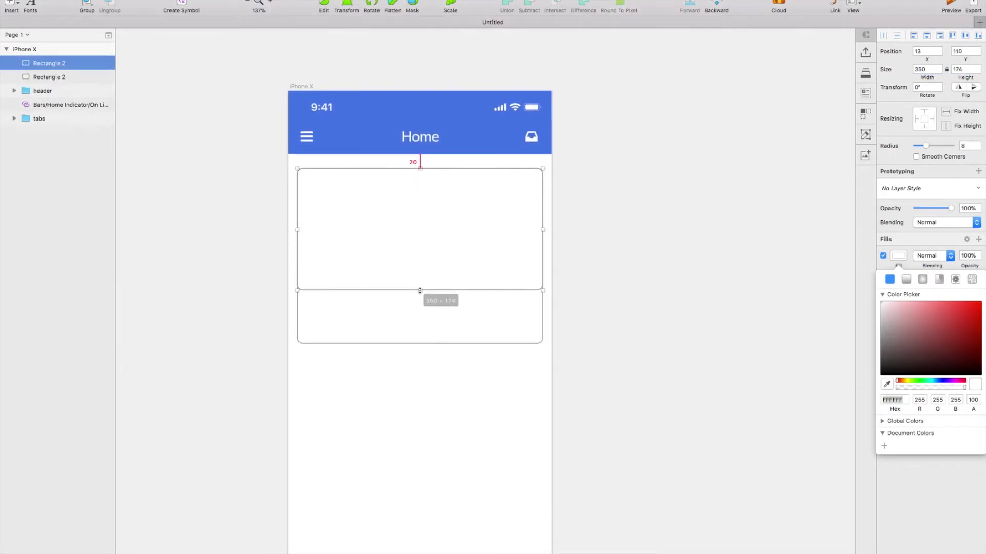
{"action": "double_click", "coordinate": [522, 291]}
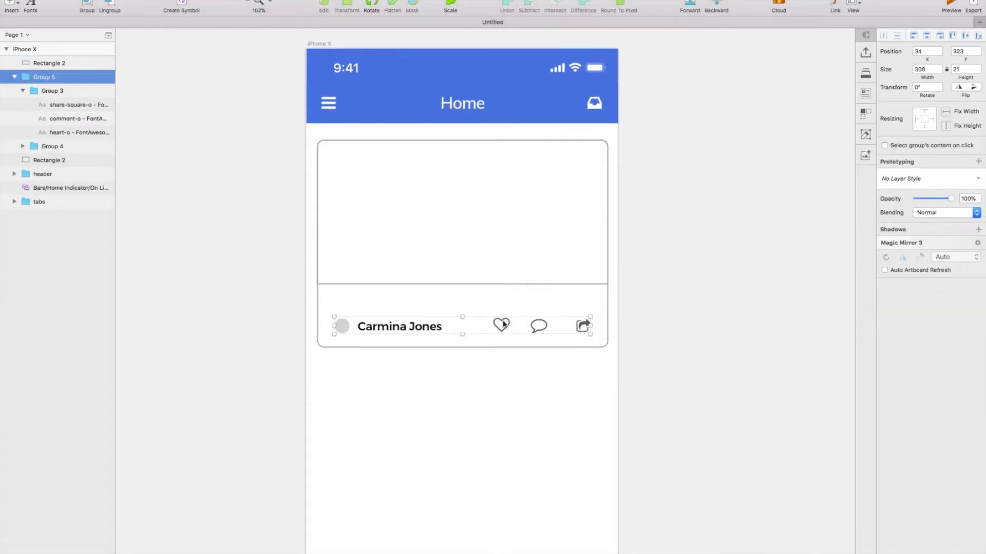
Switch the card's author name text to the Muli font.
{"action": "left_click", "coordinate": [583, 325]}
{"action": "left_click", "coordinate": [501, 325]}
{"action": "left_click", "coordinate": [401, 330]}
{"action": "double_click", "coordinate": [401, 331]}
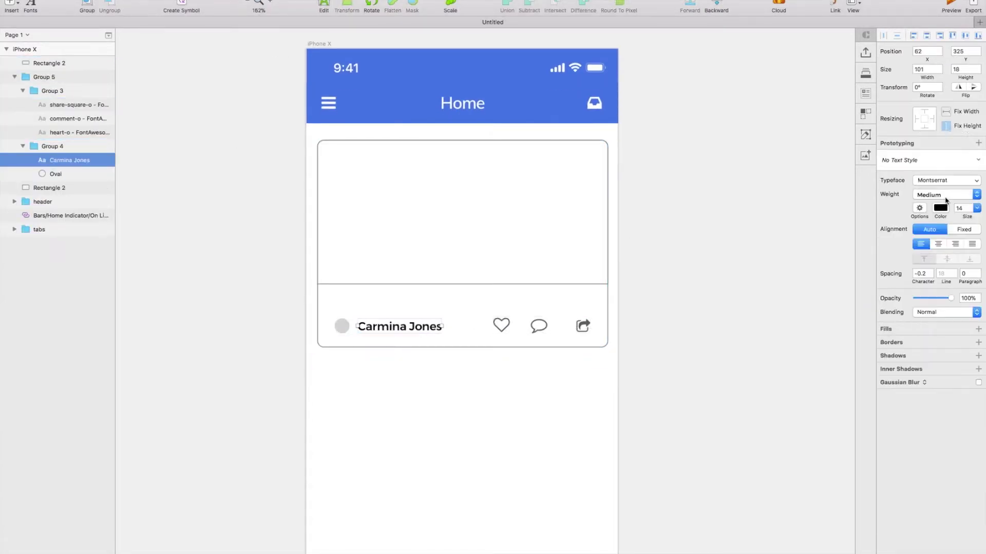
{"action": "left_click", "coordinate": [946, 179]}
{"action": "left_click", "coordinate": [924, 244]}
Add the caption 'Love this spot!' to the card.
{"action": "left_click", "coordinate": [10, 5]}
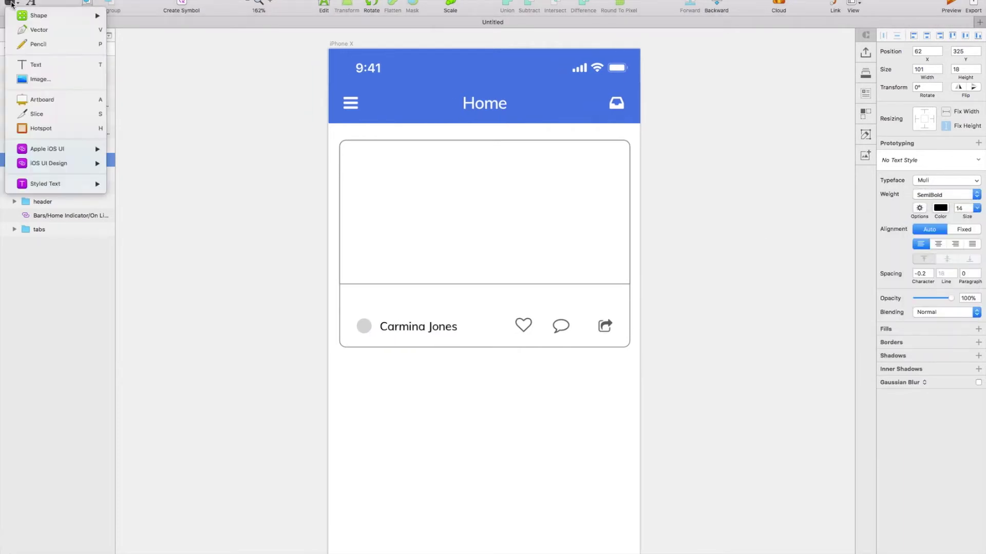
{"action": "left_click", "coordinate": [31, 66]}
{"action": "left_click", "coordinate": [360, 287]}
{"action": "type", "text": "Love this spot!"}
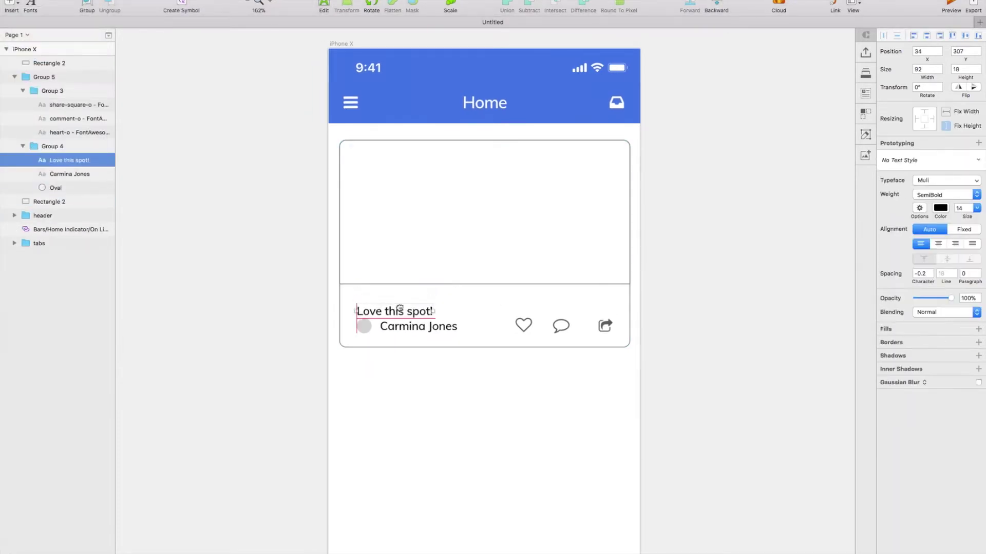
{"action": "key", "text": "Escape"}
Group the author name, avatar circle and action icons together.
{"action": "left_click", "coordinate": [364, 326]}
{"action": "left_click", "coordinate": [418, 326], "text": "shift"}
{"action": "left_click", "coordinate": [538, 322], "text": "shift"}
{"action": "key", "text": "super+g"}
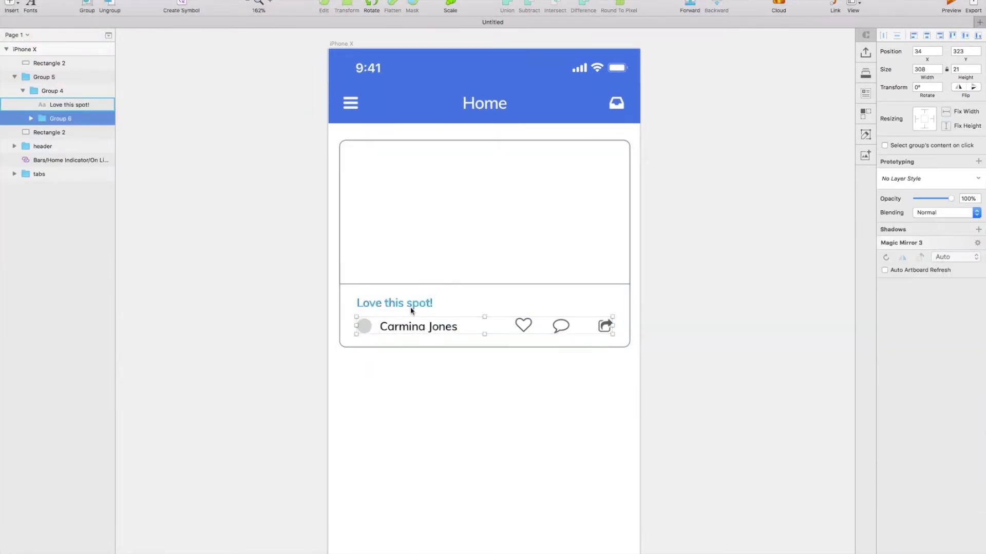
Group the card's content with its background rectangle.
{"action": "left_click", "coordinate": [451, 282]}
{"action": "left_click", "coordinate": [403, 308]}
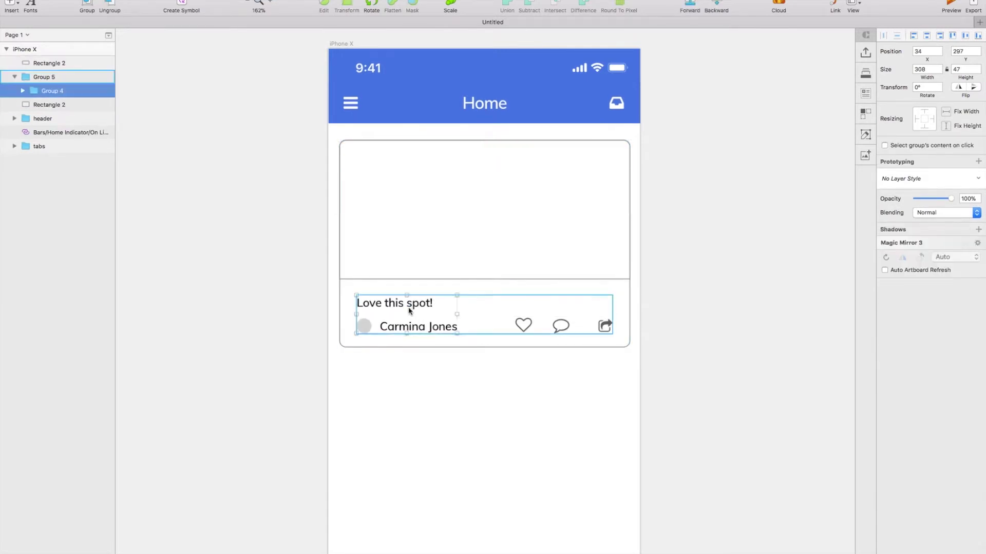
{"action": "double_click", "coordinate": [403, 303]}
{"action": "left_click", "coordinate": [403, 315]}
{"action": "left_click", "coordinate": [414, 330]}
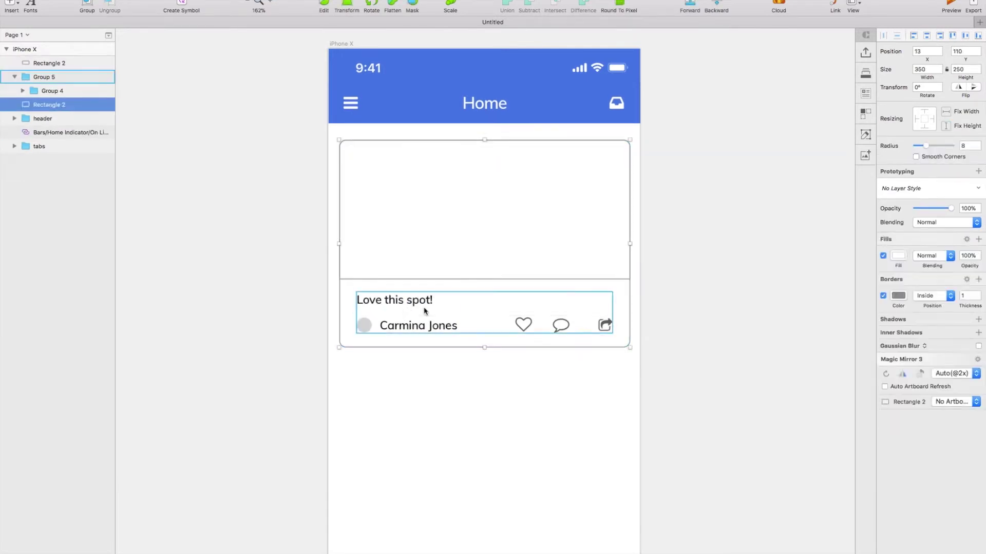
{"action": "left_click", "coordinate": [424, 304]}
{"action": "key", "text": "Tab"}
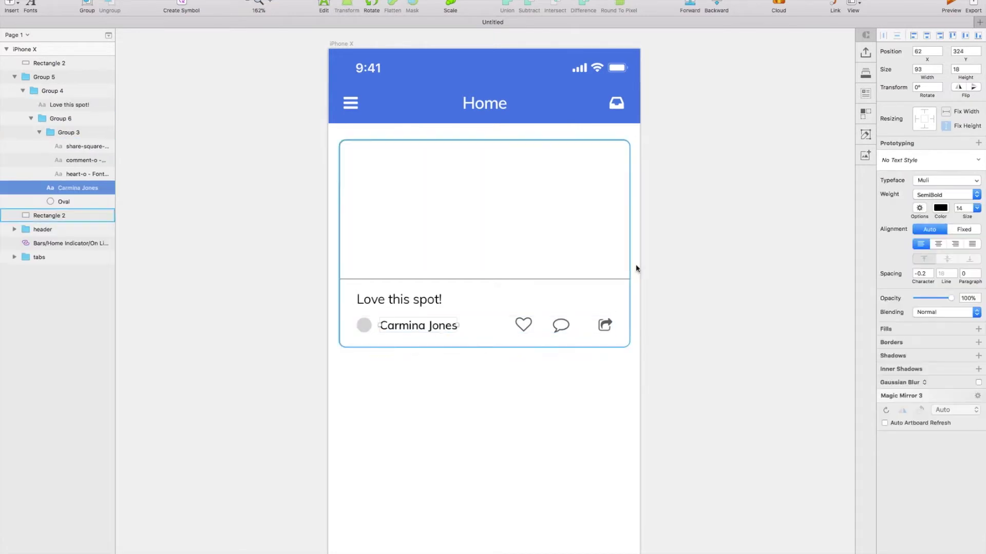
{"action": "key", "text": "Escape"}
{"action": "scroll", "coordinate": [720, 284], "scroll_direction": "down", "scroll_amount": 2}
{"action": "left_click", "coordinate": [380, 242], "text": "shift"}
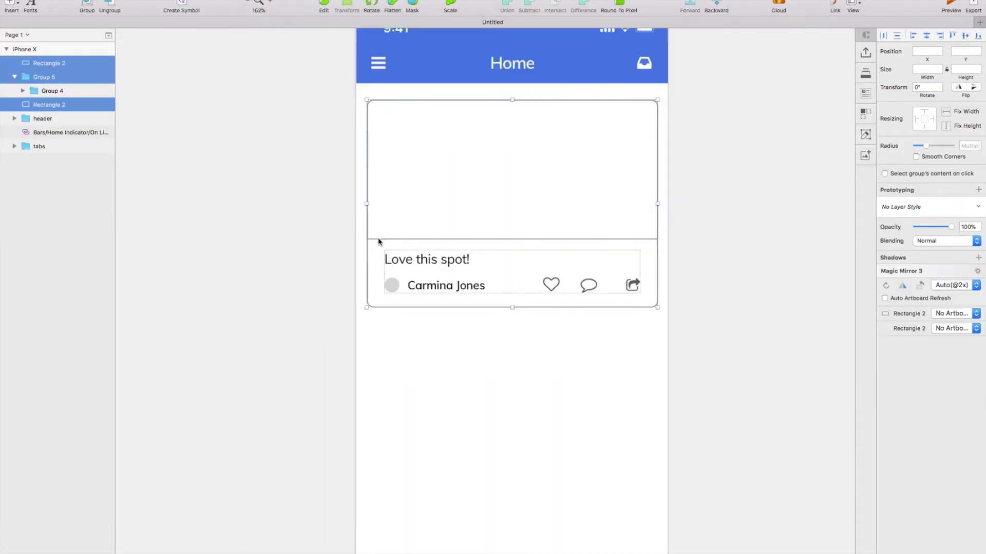
{"action": "key", "text": "super+g"}
Option-drag a copy of the card group directly below the first.
{"action": "scroll", "coordinate": [568, 288], "scroll_direction": "down", "scroll_amount": 1}
{"action": "left_click_drag", "start_coordinate": [568, 288], "coordinate": [563, 383]}
{"action": "scroll", "coordinate": [561, 382], "scroll_direction": "down", "scroll_amount": 2}
Duplicate the card once more and fill the three card background rectangles with Unsplash photos.
{"action": "key", "text": "super+d"}
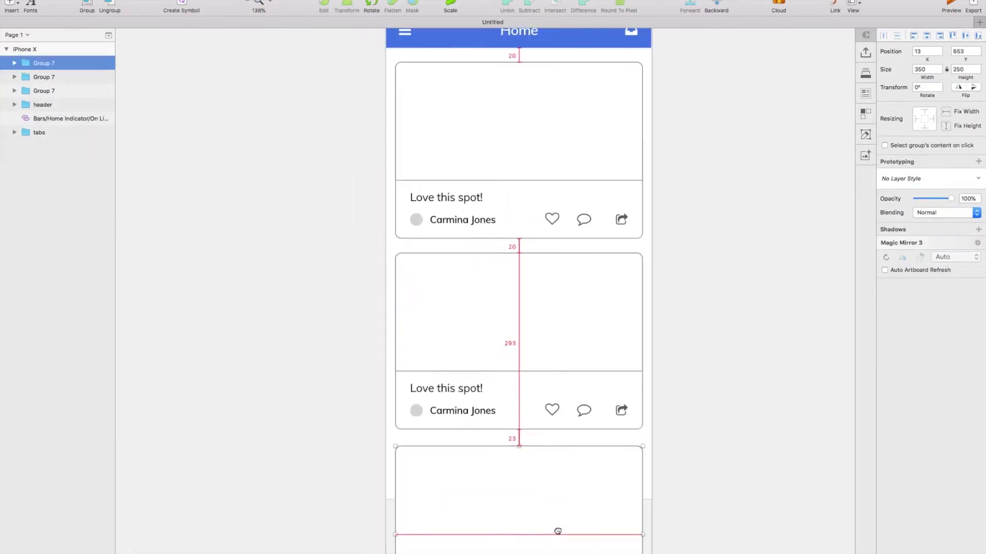
{"action": "left_click", "coordinate": [44, 90], "text": "shift"}
{"action": "left_click_drag", "start_coordinate": [44, 91], "coordinate": [64, 140]}
{"action": "scroll", "coordinate": [414, 230], "scroll_direction": "right", "scroll_amount": 2}
{"action": "scroll", "coordinate": [413, 230], "scroll_direction": "up", "scroll_amount": 1}
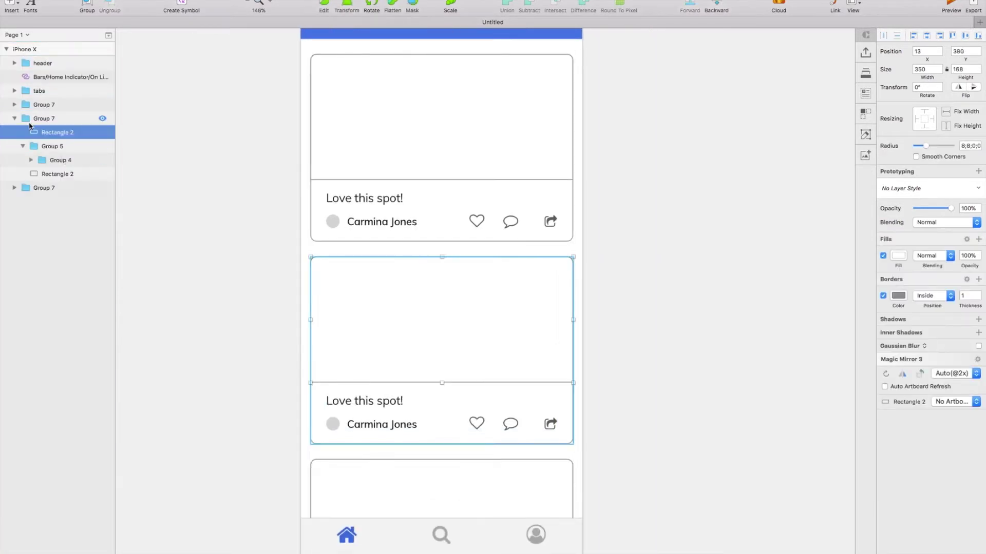
{"action": "double_click", "coordinate": [333, 181]}
{"action": "left_click", "coordinate": [53, 118], "text": "shift"}
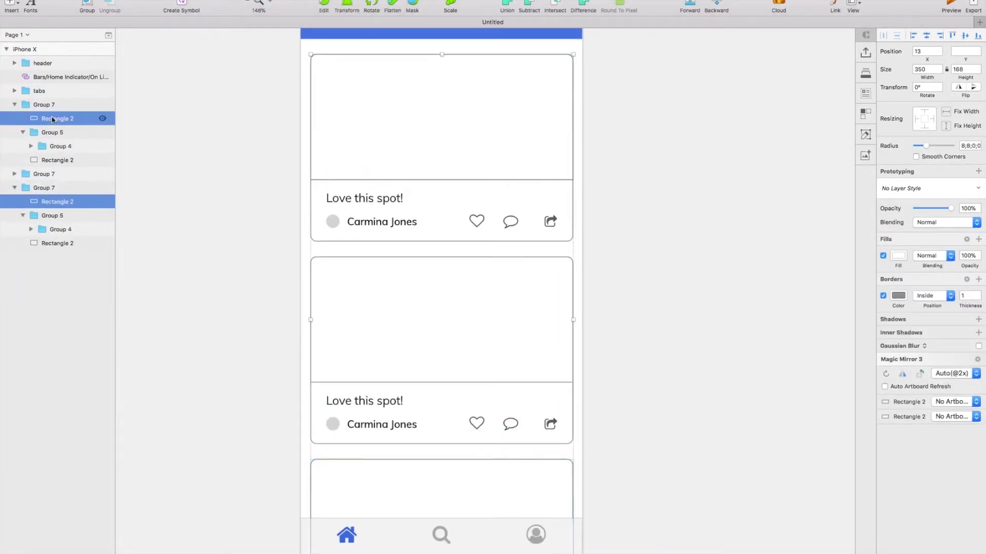
{"action": "left_click", "coordinate": [14, 174]}
{"action": "left_click", "coordinate": [62, 188], "text": "shift"}
{"action": "left_click", "coordinate": [866, 94]}
{"action": "left_click", "coordinate": [827, 131]}
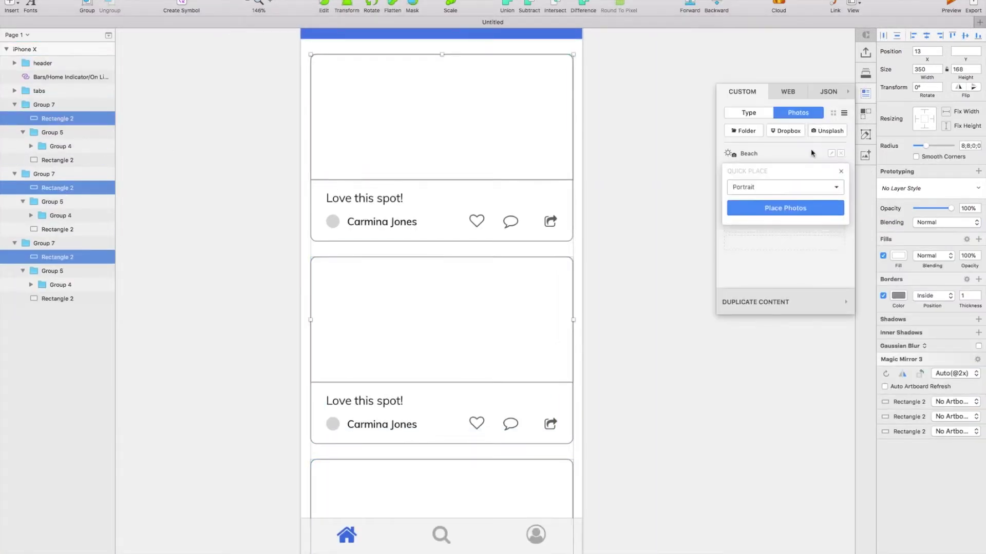
{"action": "left_click", "coordinate": [812, 154]}
{"action": "left_click", "coordinate": [784, 209]}
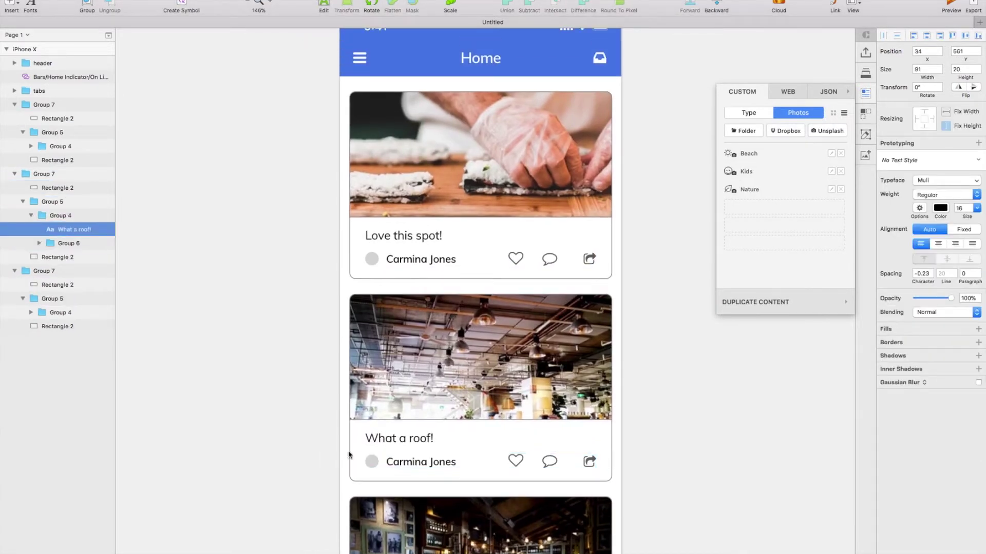
Fill the three cards' avatar circles with photos from the Road category.
{"action": "left_click", "coordinate": [87, 326]}
{"action": "left_click", "coordinate": [31, 395]}
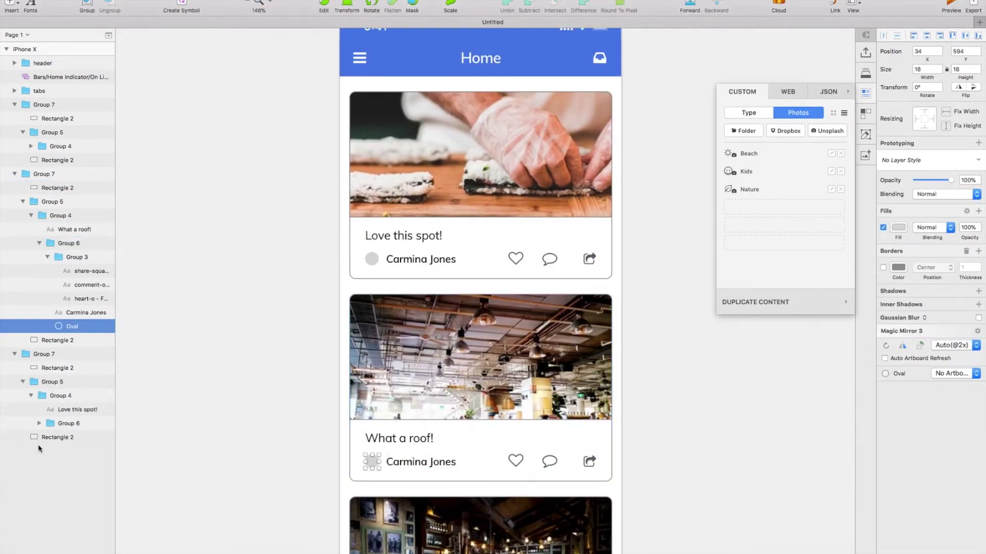
{"action": "left_click", "coordinate": [39, 423]}
{"action": "left_click", "coordinate": [72, 506], "text": "shift"}
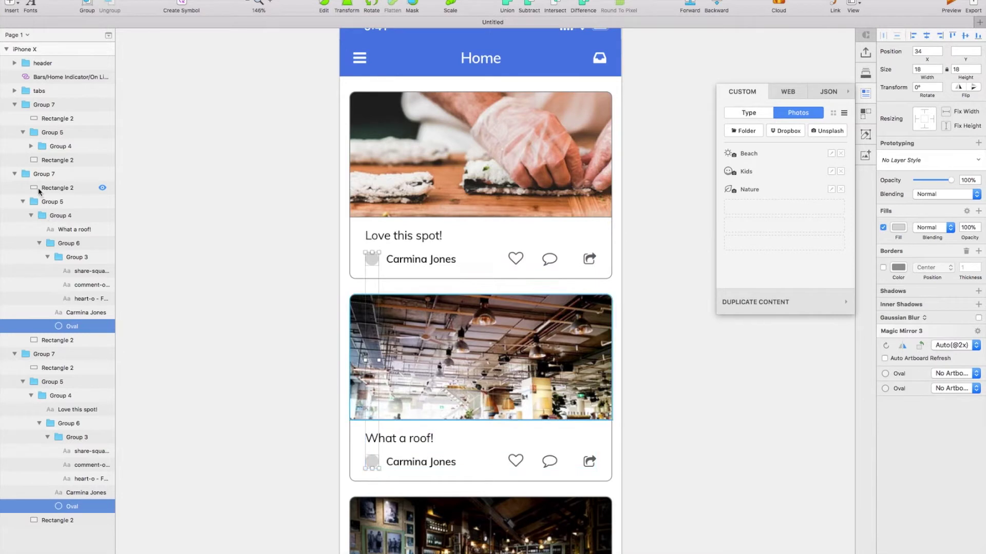
{"action": "left_click", "coordinate": [30, 146]}
{"action": "left_click", "coordinate": [39, 174]}
{"action": "left_click", "coordinate": [72, 258], "text": "shift"}
{"action": "left_click", "coordinate": [828, 131]}
{"action": "left_click", "coordinate": [781, 188]}
{"action": "scroll", "coordinate": [782, 206], "scroll_direction": "down", "scroll_amount": 5}
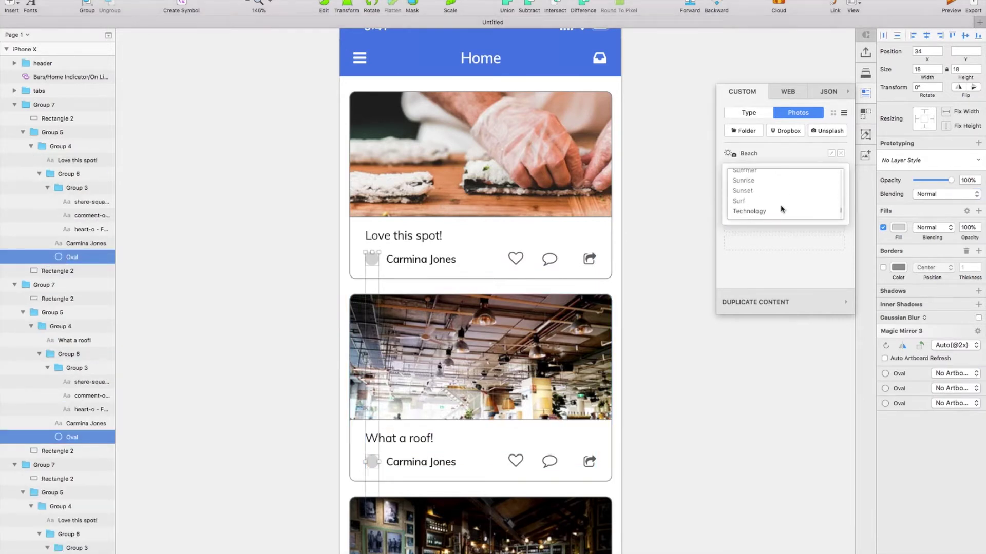
{"action": "left_click", "coordinate": [781, 208]}
{"action": "left_click", "coordinate": [783, 208]}
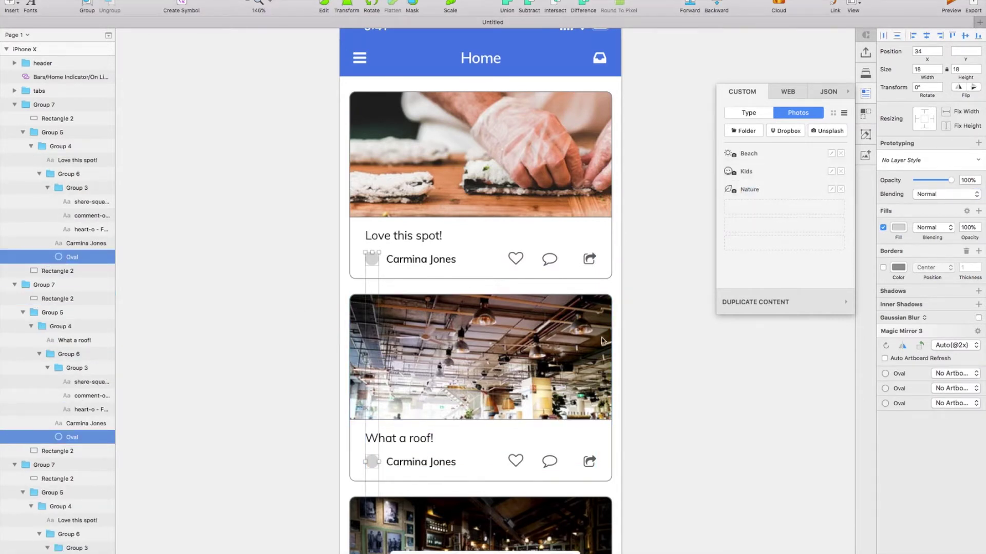
Replace the second card's author name with a new author's name.
{"action": "left_click", "coordinate": [409, 462]}
{"action": "double_click", "coordinate": [409, 462]}
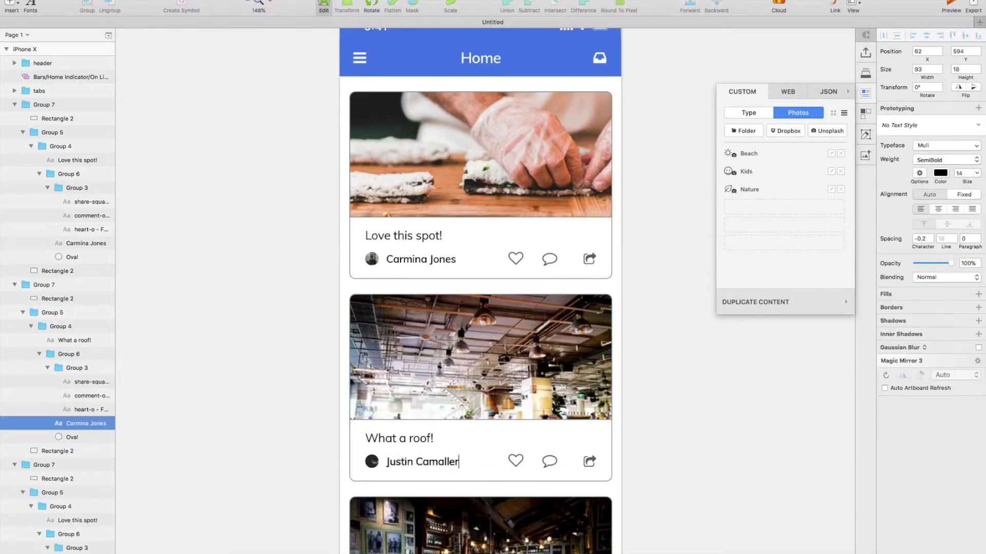
{"action": "type", "text": "i"}
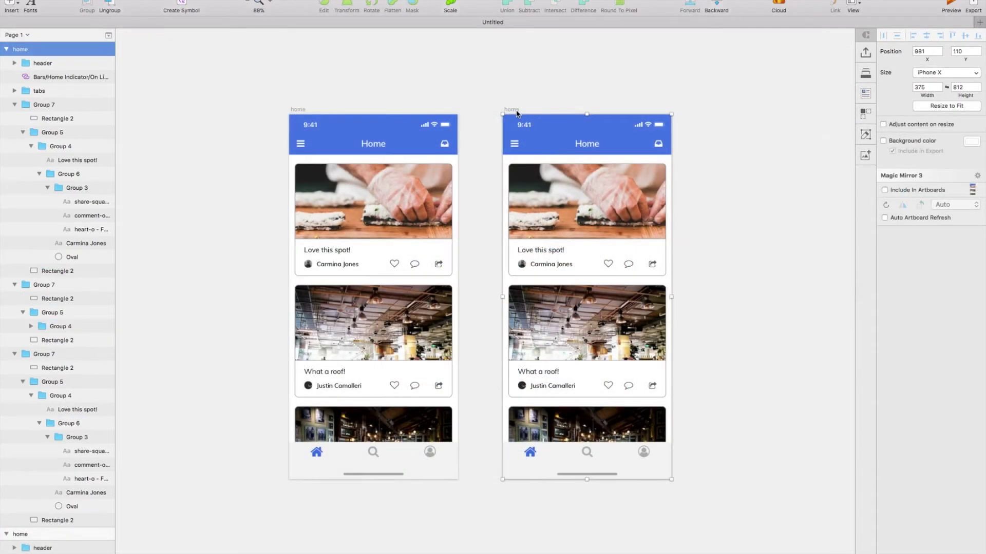
{"action": "scroll", "coordinate": [518, 114], "scroll_direction": "up", "scroll_amount": 3}
Select the left home-screen copy for the menu and collapse its card layer groups.
{"action": "left_click", "coordinate": [222, 112]}
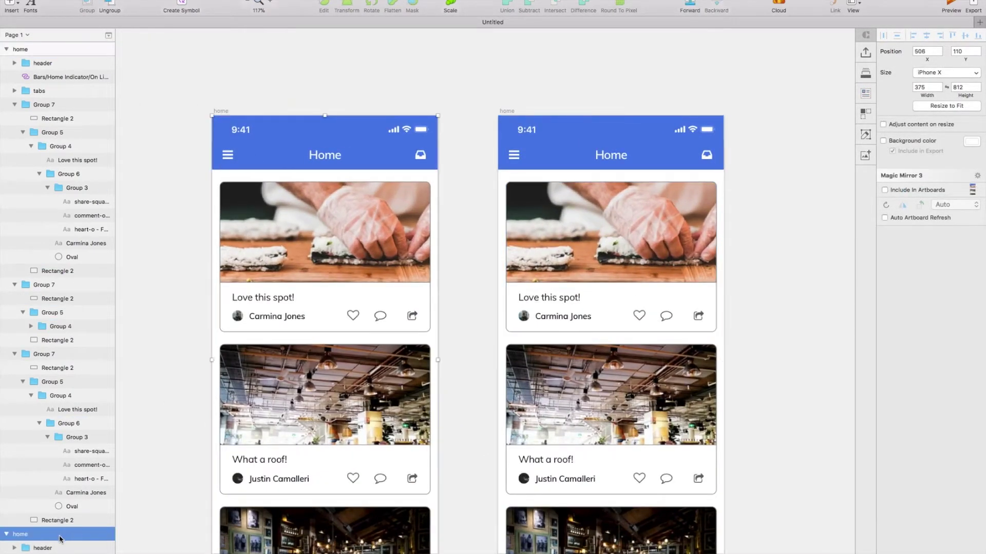
{"action": "scroll", "coordinate": [201, 380], "scroll_direction": "down", "scroll_amount": 2}
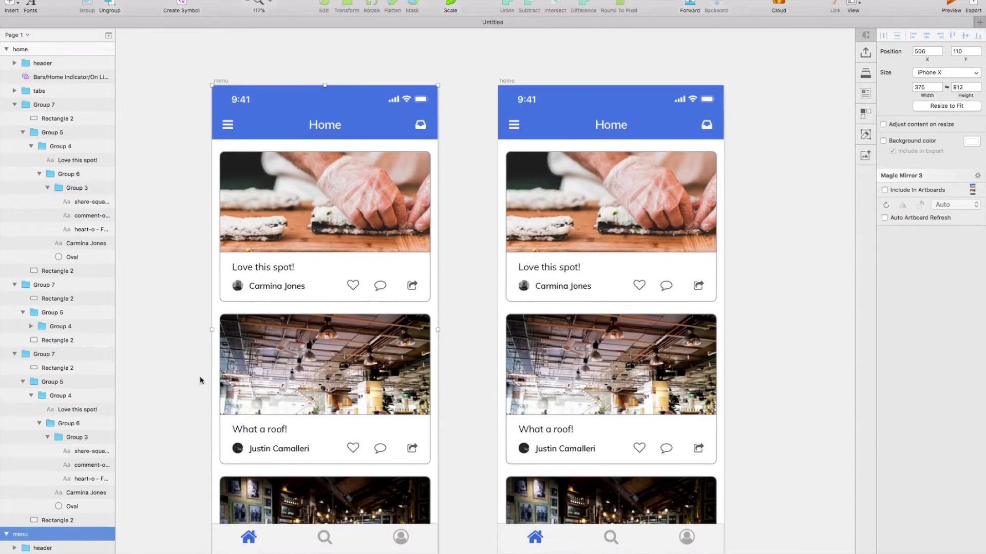
{"action": "left_click", "coordinate": [6, 49]}
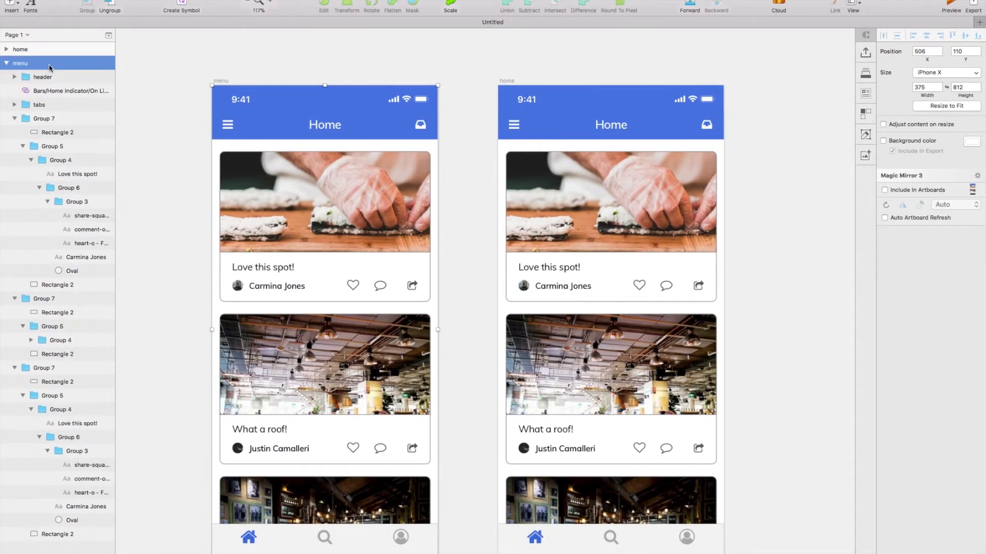
{"action": "left_click", "coordinate": [23, 327]}
{"action": "left_click", "coordinate": [14, 299]}
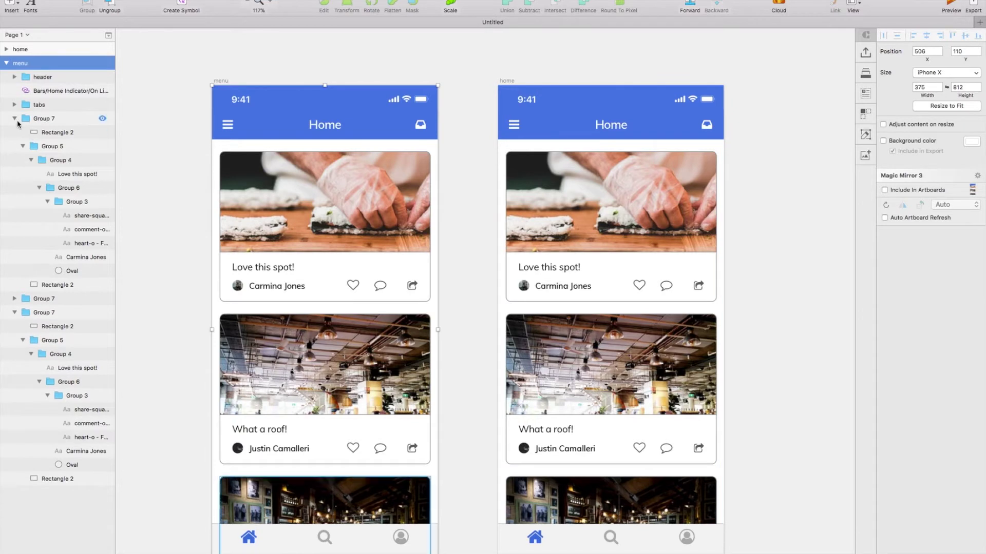
{"action": "left_click", "coordinate": [14, 119]}
{"action": "left_click", "coordinate": [13, 146]}
{"action": "left_click", "coordinate": [44, 118]}
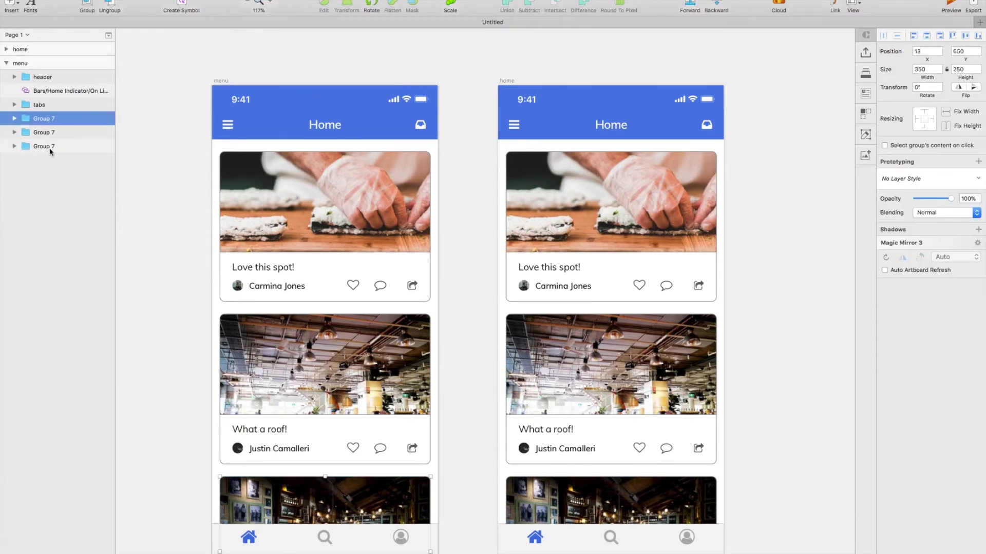
{"action": "left_click", "coordinate": [51, 147], "text": "shift"}
{"action": "left_click", "coordinate": [11, 5]}
Cover the menu screen with a borderless rectangle filled 000000 at 15% opacity.
{"action": "mouse_move", "coordinate": [51, 15]}
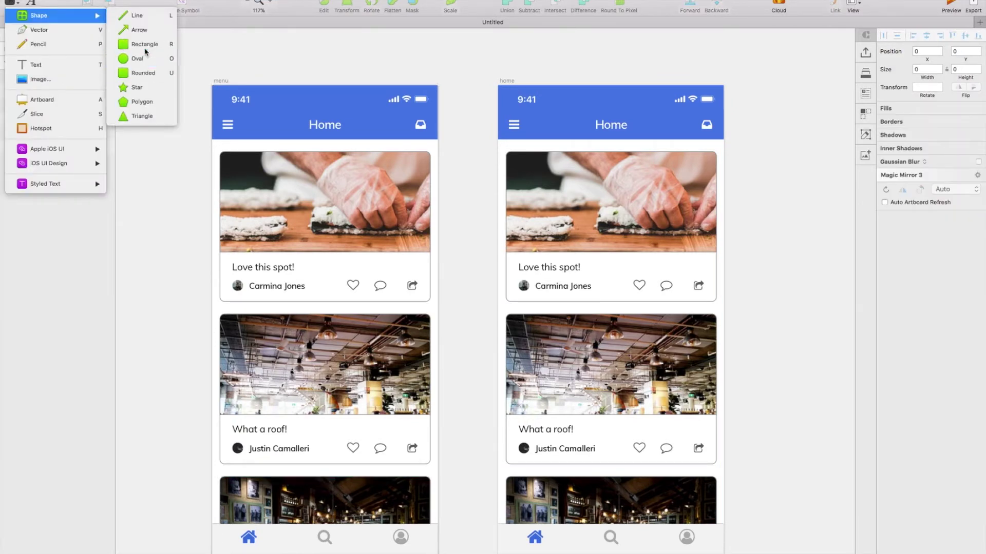
{"action": "left_click", "coordinate": [139, 44]}
{"action": "left_click_drag", "start_coordinate": [213, 85], "coordinate": [437, 553]}
{"action": "left_click", "coordinate": [883, 296]}
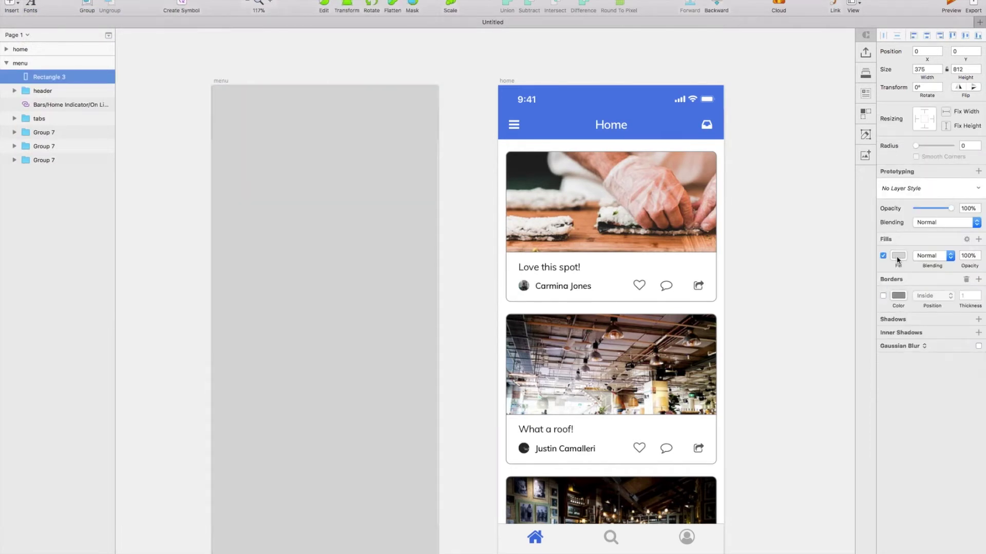
{"action": "left_click", "coordinate": [898, 256]}
{"action": "type", "text": "000000"}
{"action": "key", "text": "Return"}
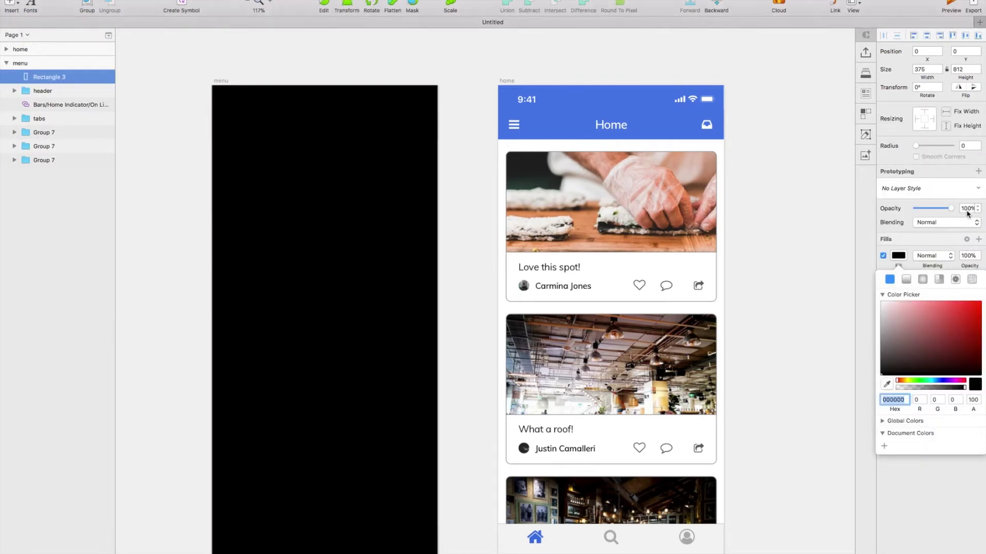
{"action": "type", "text": "15"}
{"action": "key", "text": "Return"}
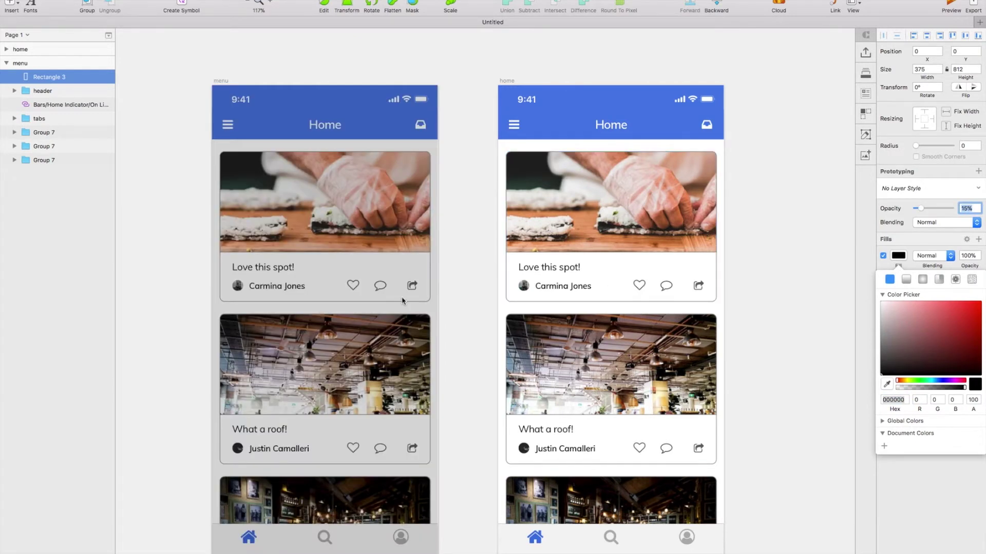
Duplicate the overlay and make the copy 300 wide.
{"action": "scroll", "coordinate": [403, 301], "scroll_direction": "left", "scroll_amount": 2}
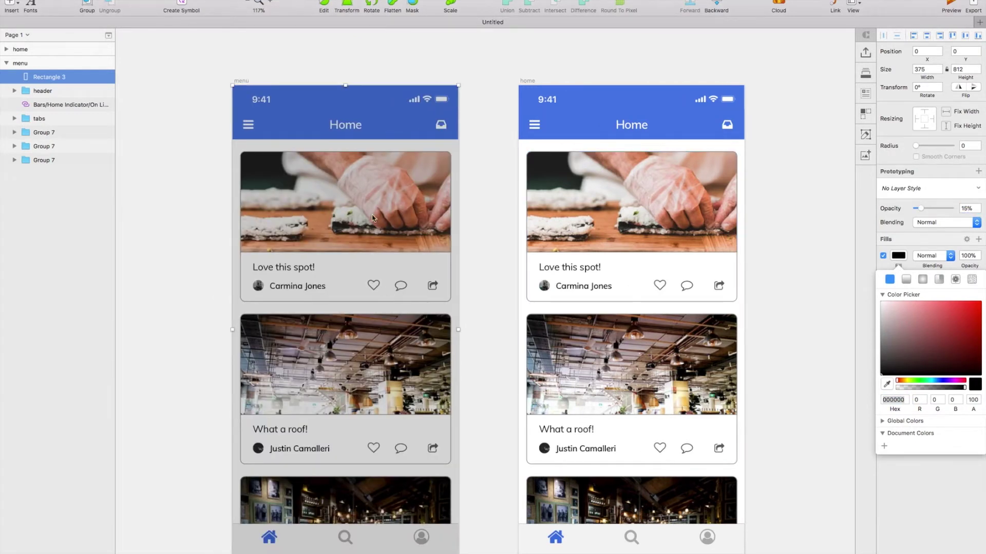
{"action": "key", "text": "super+d"}
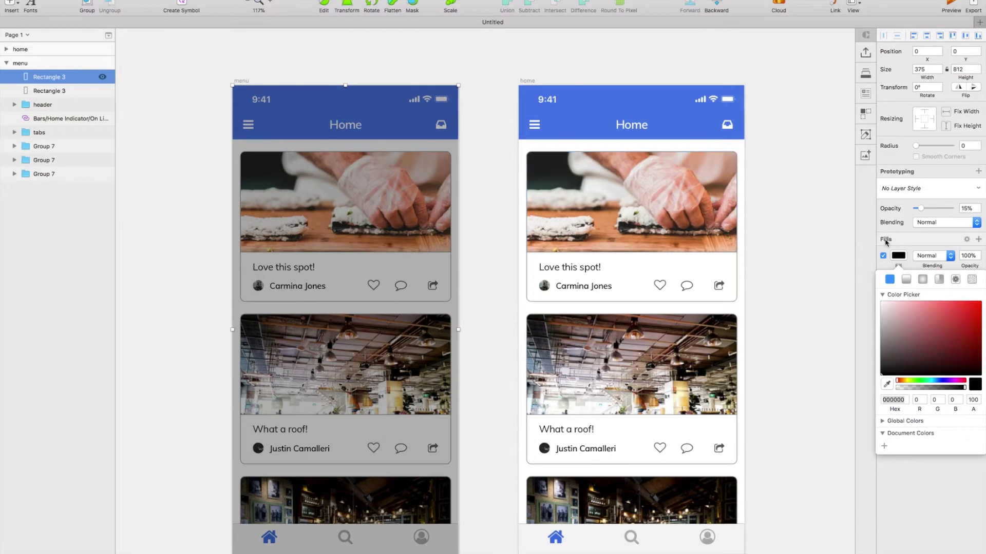
{"action": "left_click", "coordinate": [907, 239]}
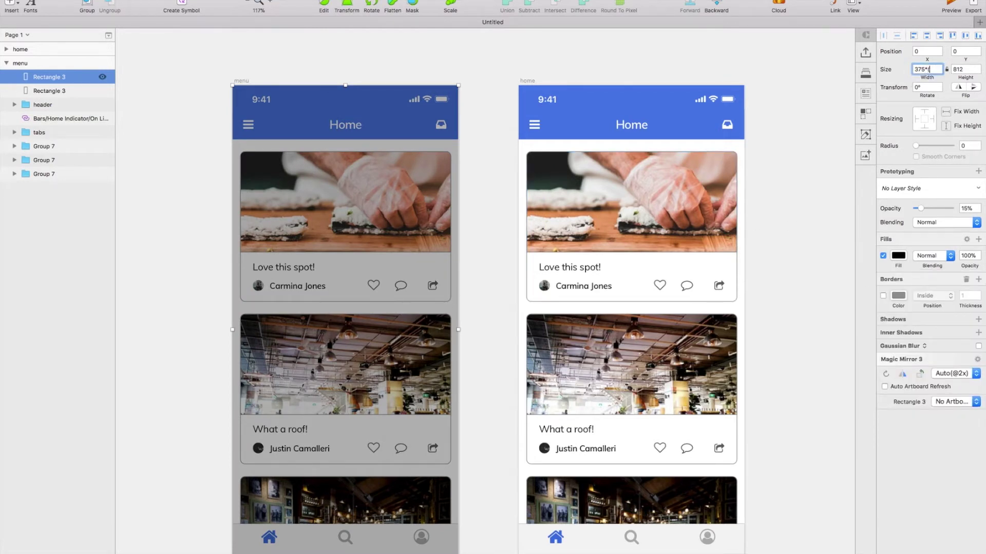
{"action": "key", "text": "Return"}
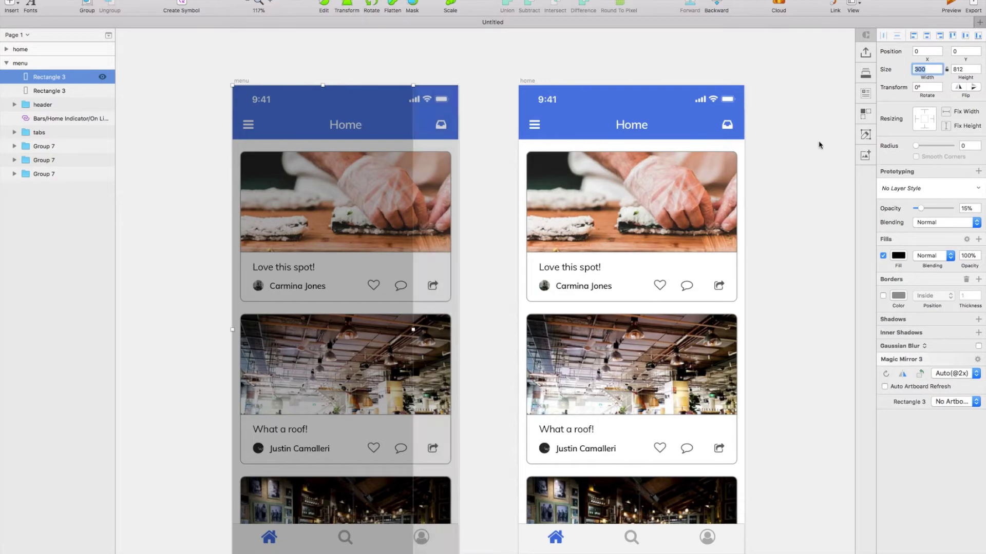
{"action": "left_click", "coordinate": [898, 255]}
Fill the panel copy with fully opaque white fff.
{"action": "type", "text": "fff"}
{"action": "key", "text": "Return"}
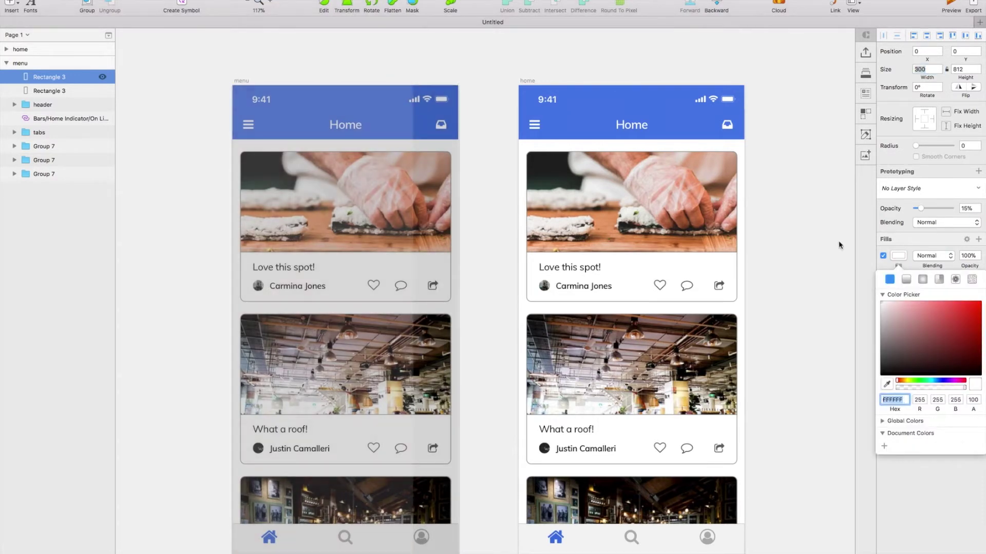
{"action": "left_click_drag", "start_coordinate": [923, 210], "coordinate": [979, 211]}
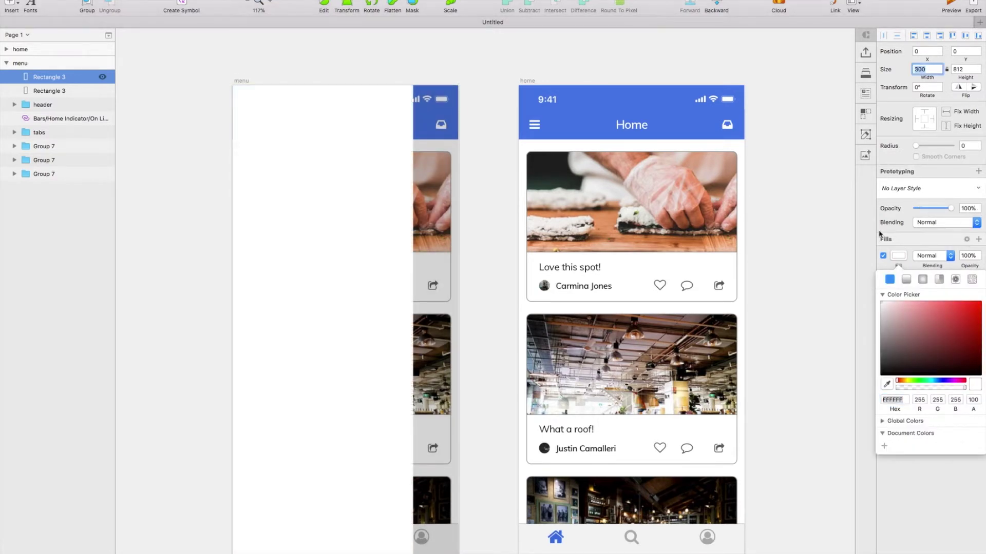
{"action": "scroll", "coordinate": [583, 366], "scroll_direction": "left", "scroll_amount": 5}
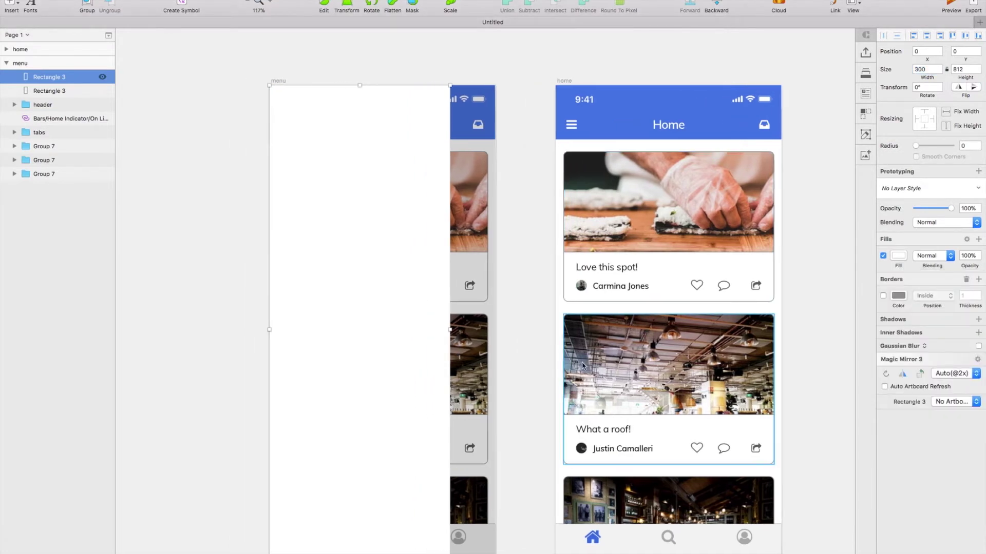
Add a drop shadow (Y 2, blur 10, colour alpha 40) to the white panel and duplicate it.
{"action": "left_click", "coordinate": [977, 319]}
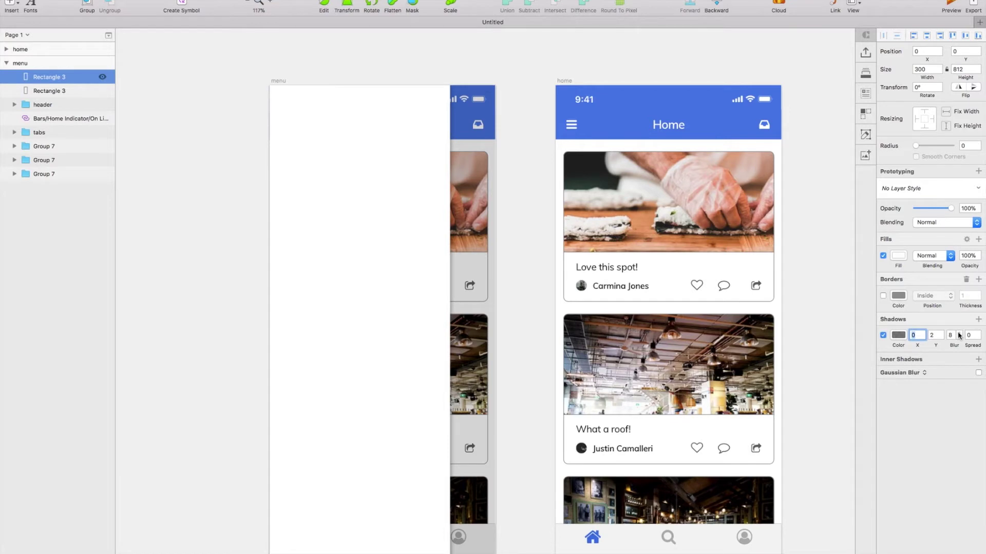
{"action": "left_click", "coordinate": [894, 336]}
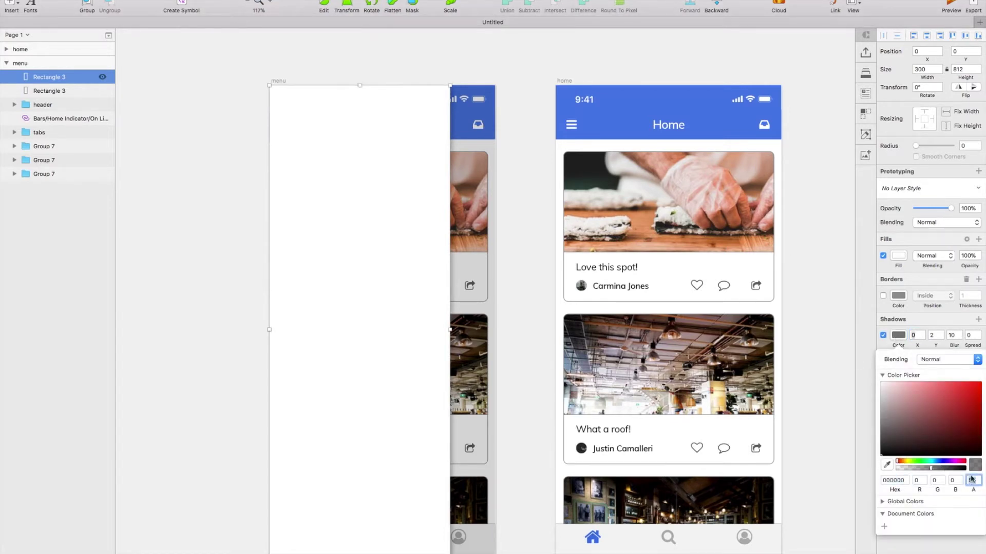
{"action": "type", "text": "40"}
{"action": "scroll", "coordinate": [544, 420], "scroll_direction": "up", "scroll_amount": 2}
{"action": "left_click", "coordinate": [543, 421]}
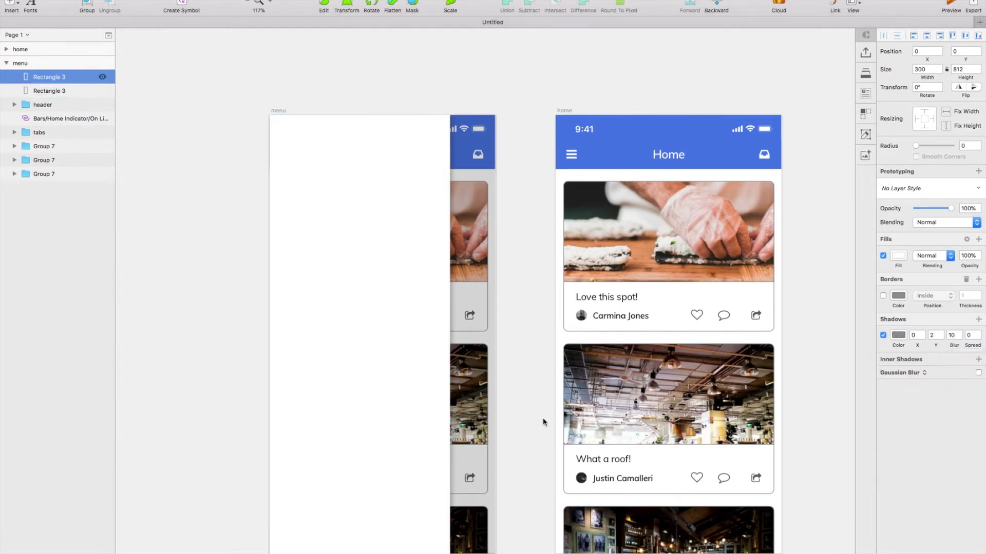
{"action": "scroll", "coordinate": [543, 422], "scroll_direction": "up", "scroll_amount": 3}
{"action": "scroll", "coordinate": [543, 422], "scroll_direction": "left", "scroll_amount": 3}
{"action": "scroll", "coordinate": [368, 207], "scroll_direction": "down", "scroll_amount": 5}
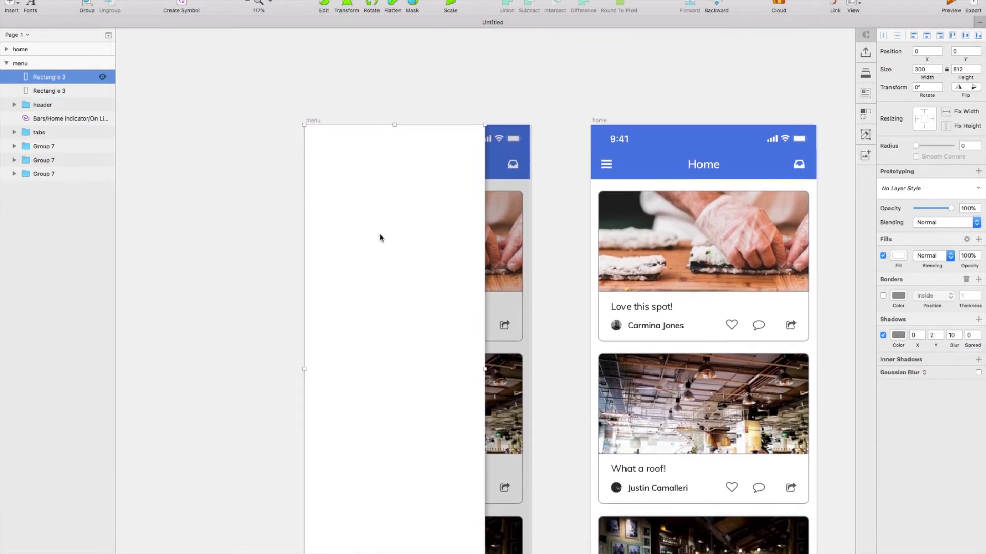
{"action": "key", "text": "super+d"}
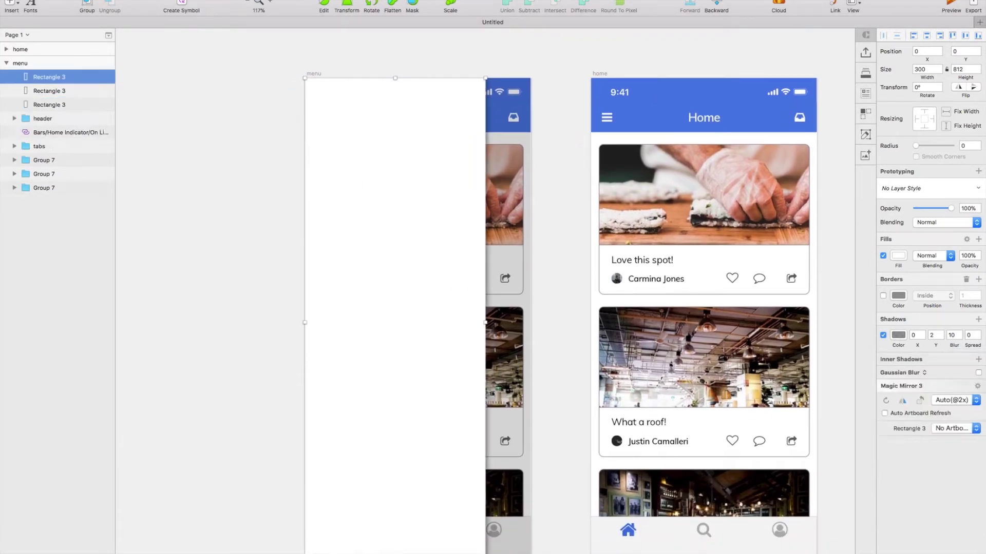
Shrink the panel copy into a 90-high header strip without a drop shadow.
{"action": "left_click_drag", "start_coordinate": [395, 553], "coordinate": [424, 138]}
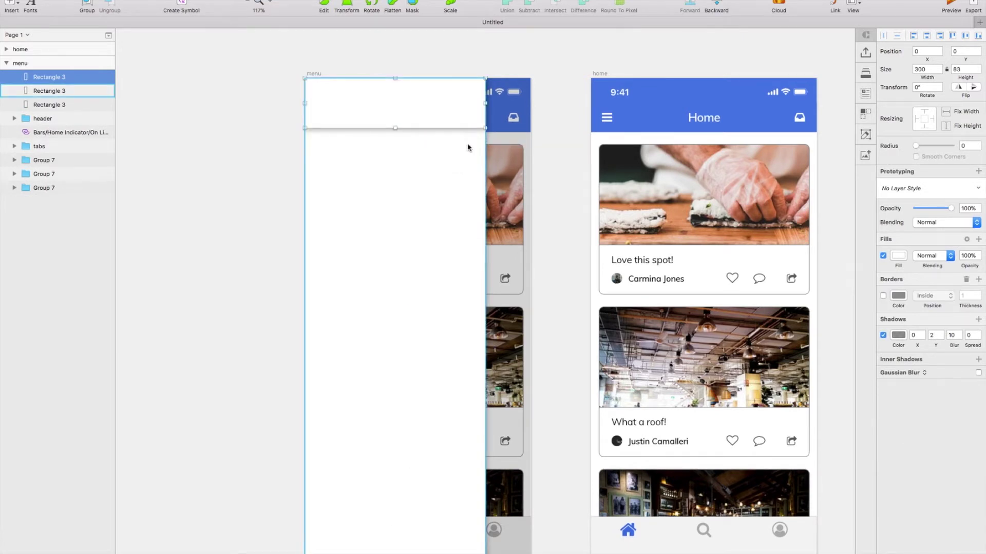
{"action": "left_click", "coordinate": [882, 336]}
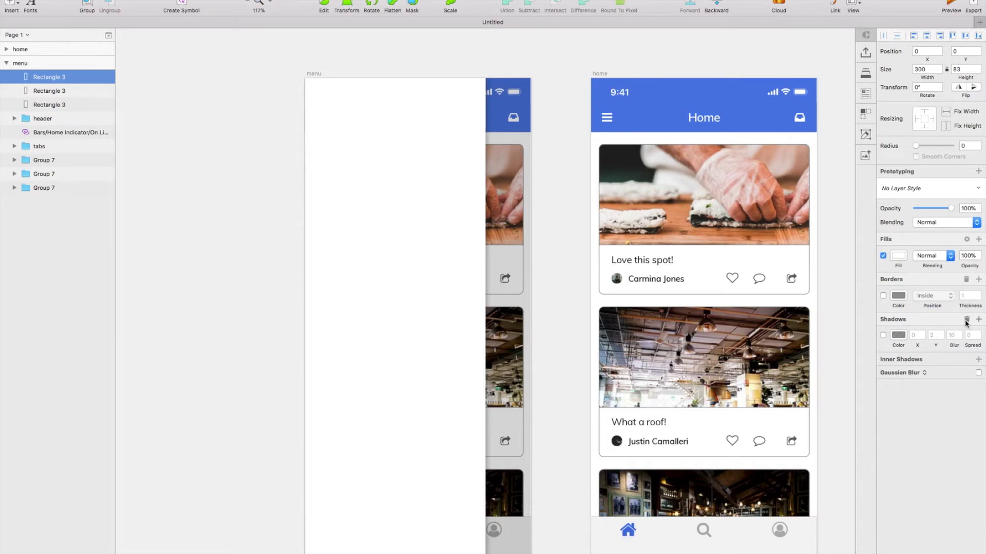
{"action": "left_click", "coordinate": [967, 321]}
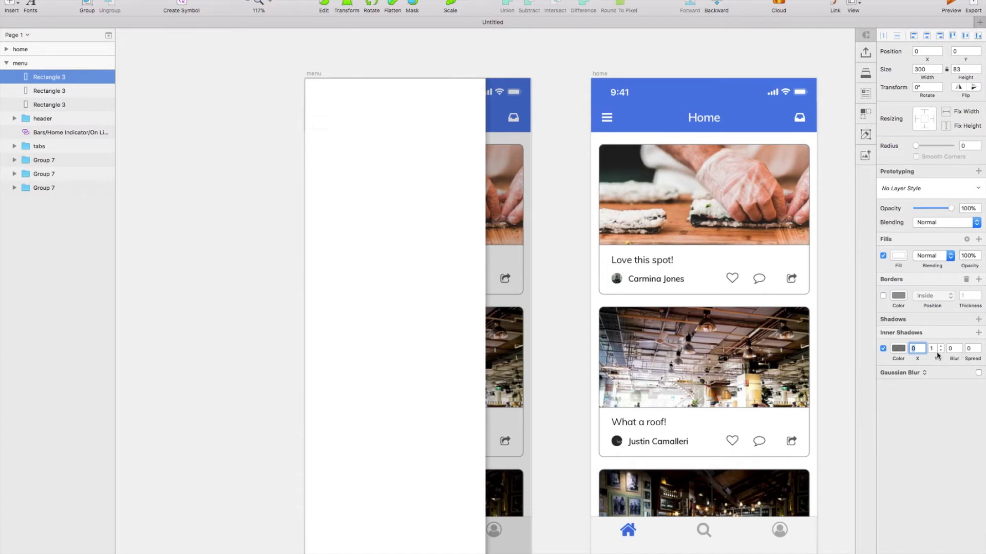
{"action": "scroll", "coordinate": [633, 273], "scroll_direction": "up", "scroll_amount": 2}
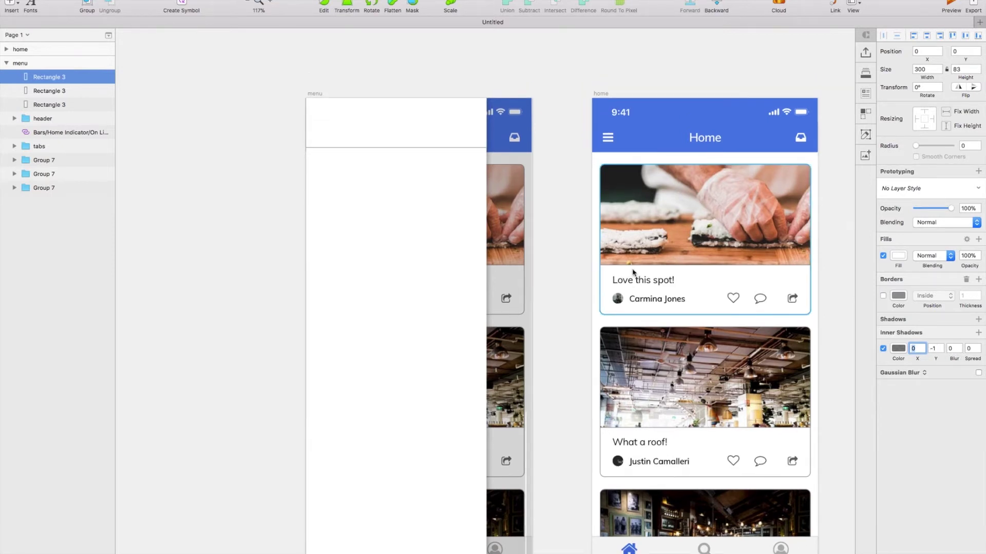
{"action": "scroll", "coordinate": [633, 273], "scroll_direction": "up", "scroll_amount": 5}
{"action": "left_click_drag", "start_coordinate": [437, 200], "coordinate": [437, 205]}
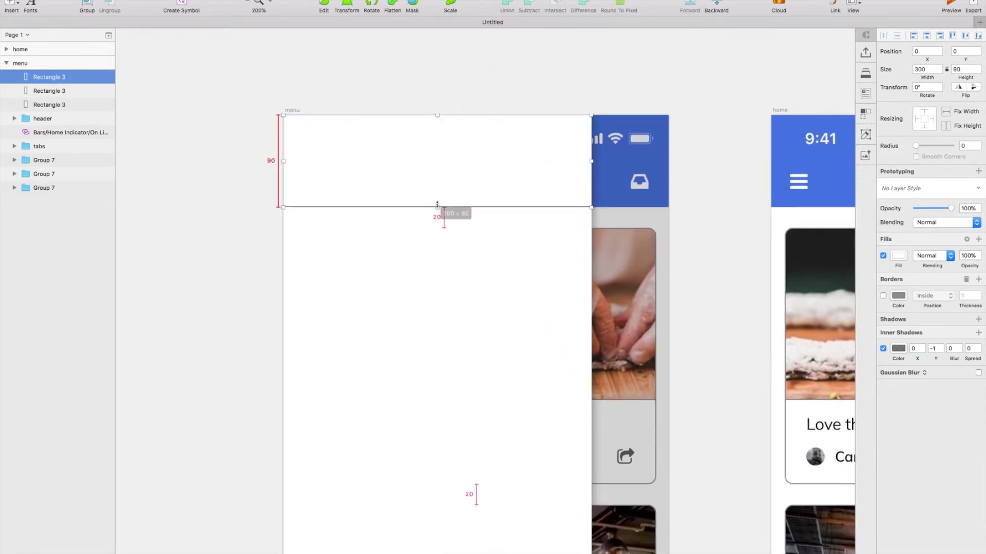
Give the strip an inner shadow with alpha 9 and paste in the Allsee logo.
{"action": "scroll", "coordinate": [437, 205], "scroll_direction": "up", "scroll_amount": 1}
{"action": "left_click", "coordinate": [899, 349]}
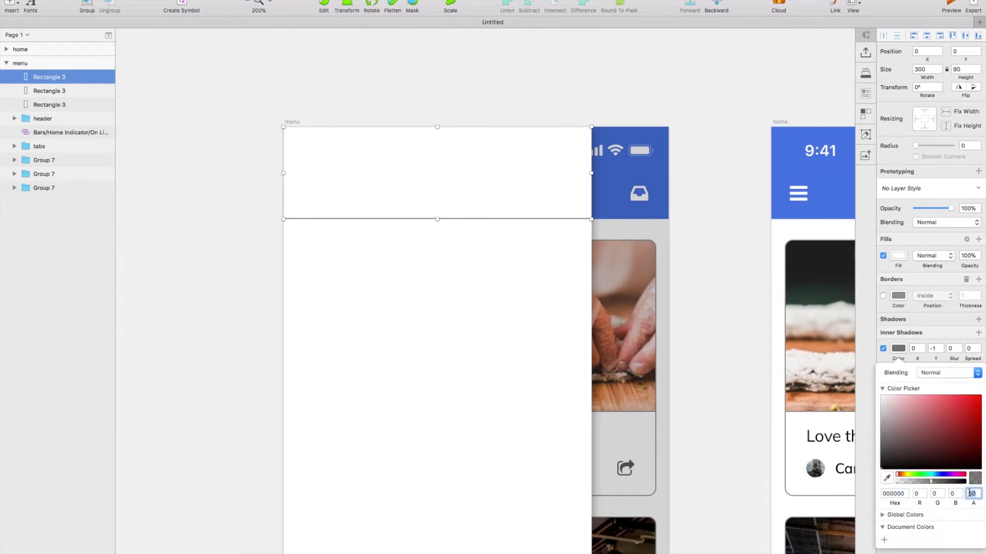
{"action": "type", "text": "9"}
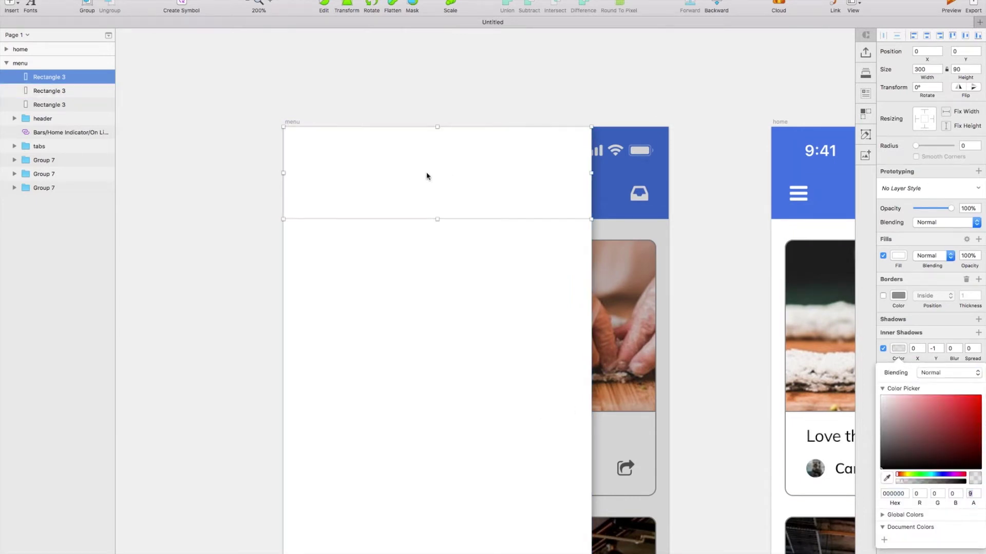
{"action": "key", "text": "super+v"}
{"action": "scroll", "coordinate": [395, 176], "scroll_direction": "right", "scroll_amount": 2}
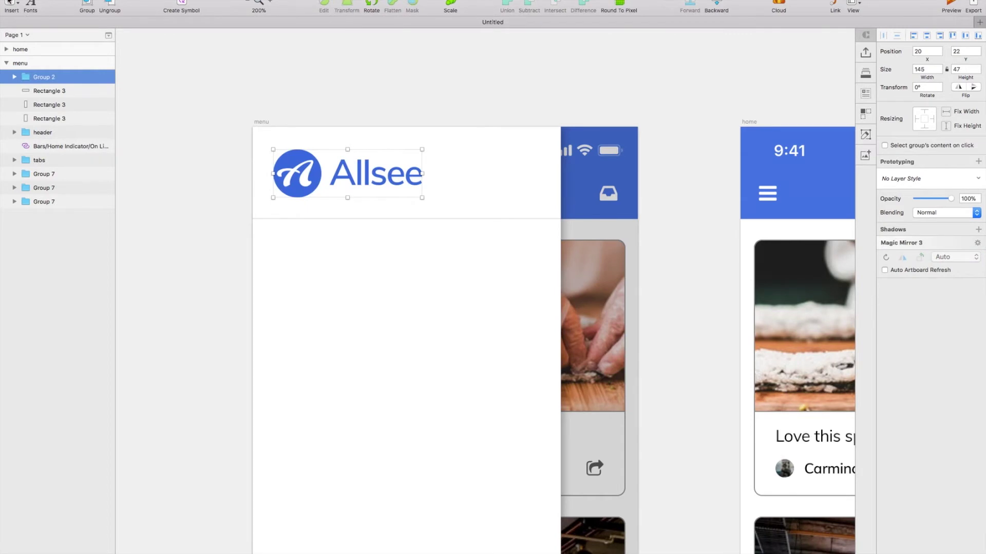
Add a text layer at the header's right and turn it into the simple-line-icons settings gear.
{"action": "left_click", "coordinate": [10, 5]}
{"action": "left_click", "coordinate": [39, 63]}
{"action": "left_click", "coordinate": [514, 174]}
{"action": "type", "text": "a"}
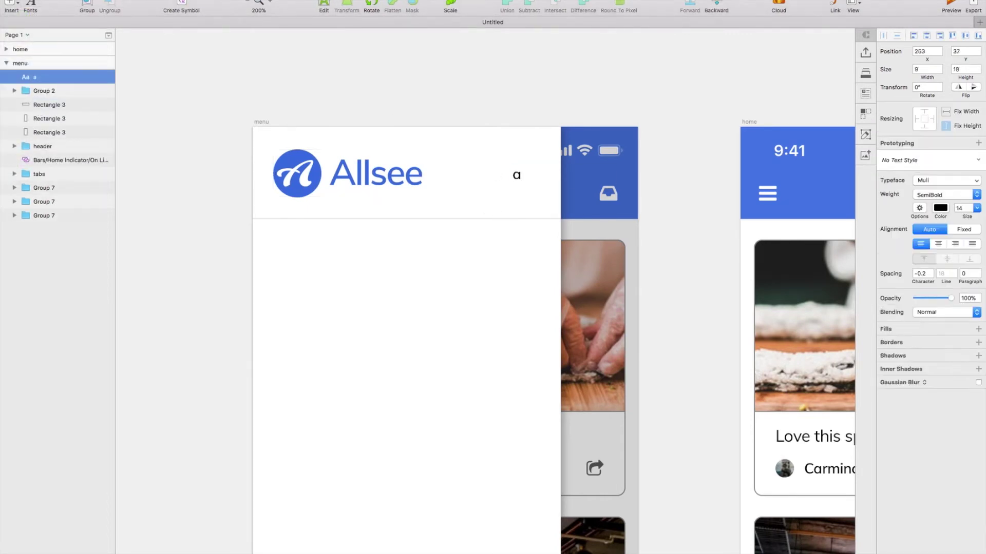
{"action": "left_click", "coordinate": [279, 0]}
{"action": "mouse_move", "coordinate": [308, 55]}
{"action": "mouse_move", "coordinate": [436, 56]}
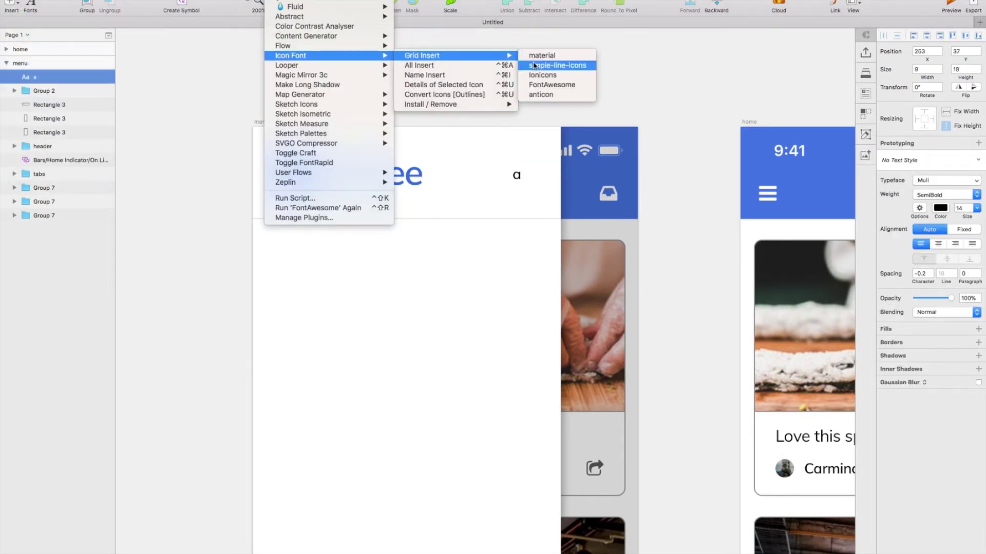
{"action": "left_click", "coordinate": [545, 65]}
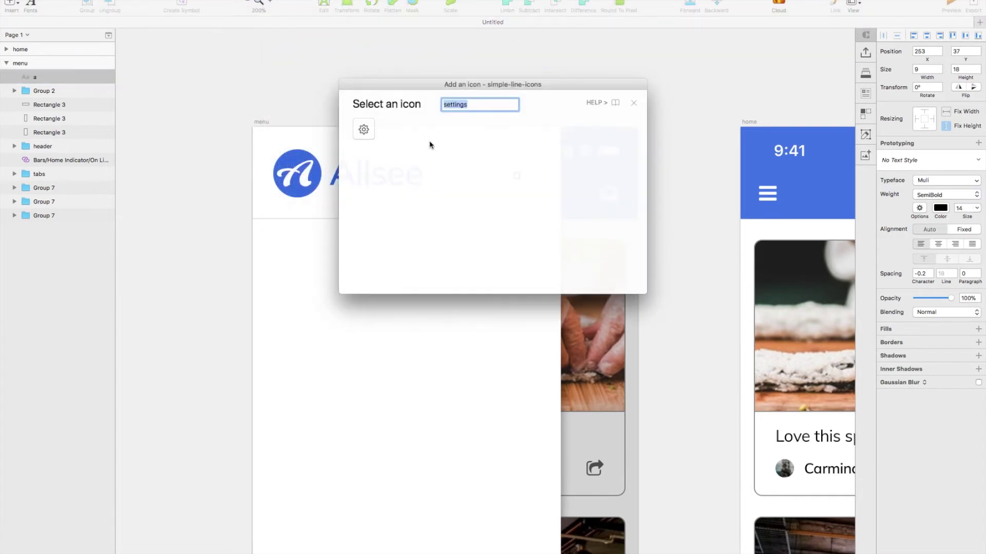
{"action": "left_click", "coordinate": [367, 133]}
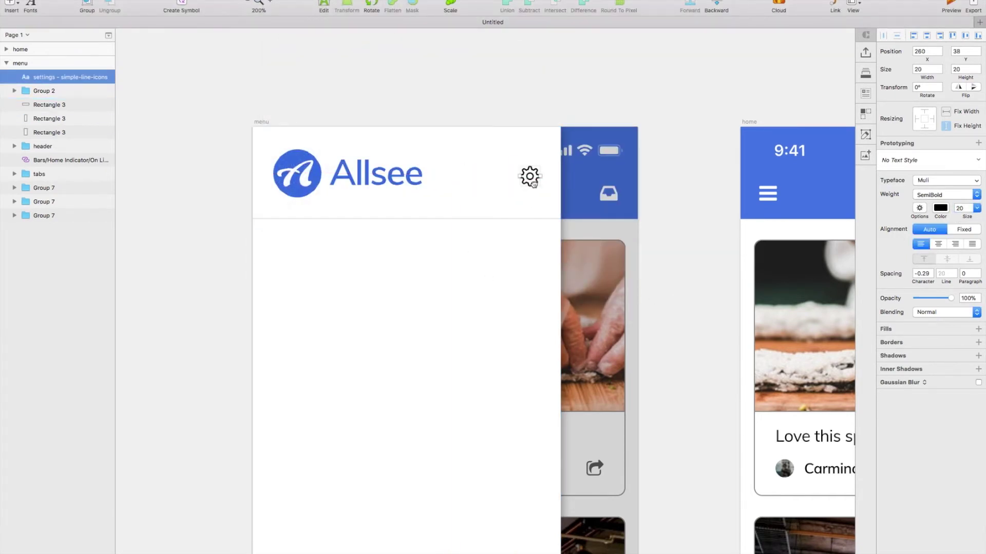
Resize the gear to 20 pt at the header's right end and fade it to 40% opacity.
{"action": "left_click_drag", "start_coordinate": [529, 179], "coordinate": [550, 185]}
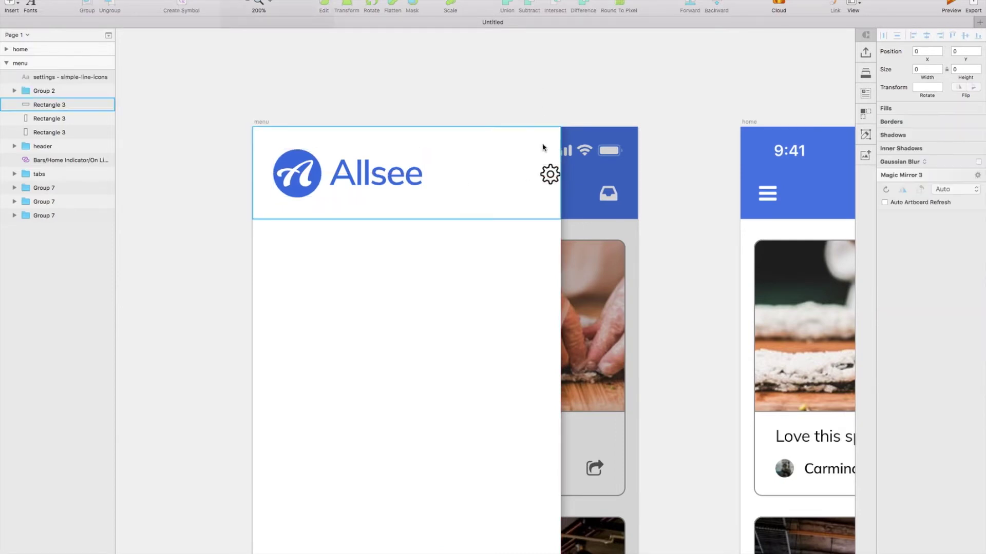
{"action": "key", "text": "Tab"}
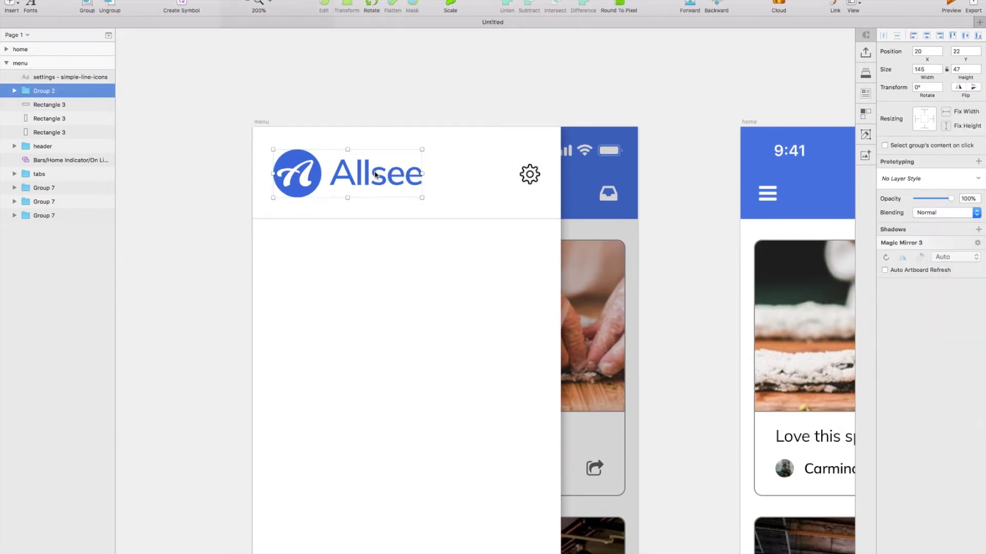
{"action": "key", "text": "shift+Tab"}
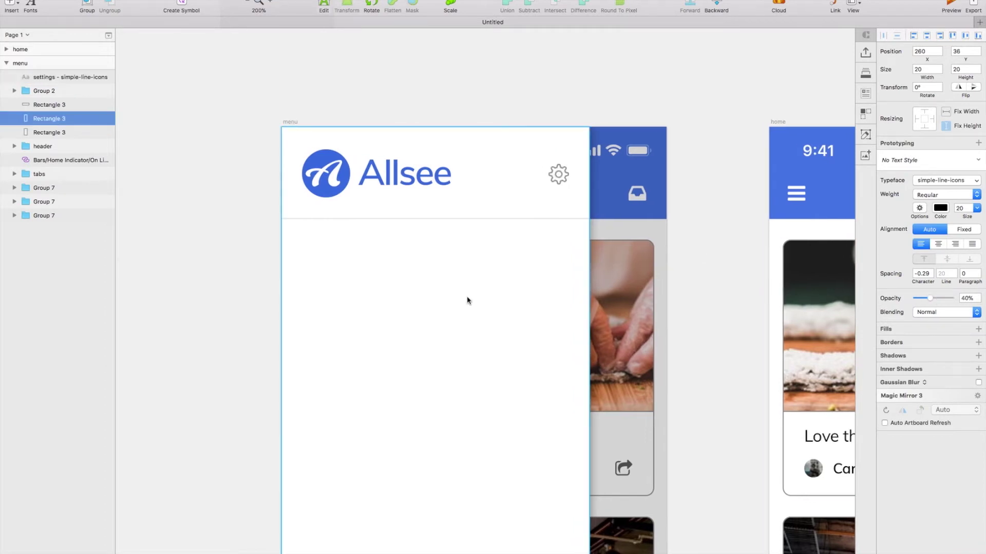
{"action": "scroll", "coordinate": [467, 301], "scroll_direction": "down", "scroll_amount": 3}
{"action": "left_click", "coordinate": [16, 6]}
Draw a borderless large circle in the menu body and a smaller 41×41 circle beside it.
{"action": "mouse_move", "coordinate": [52, 15]}
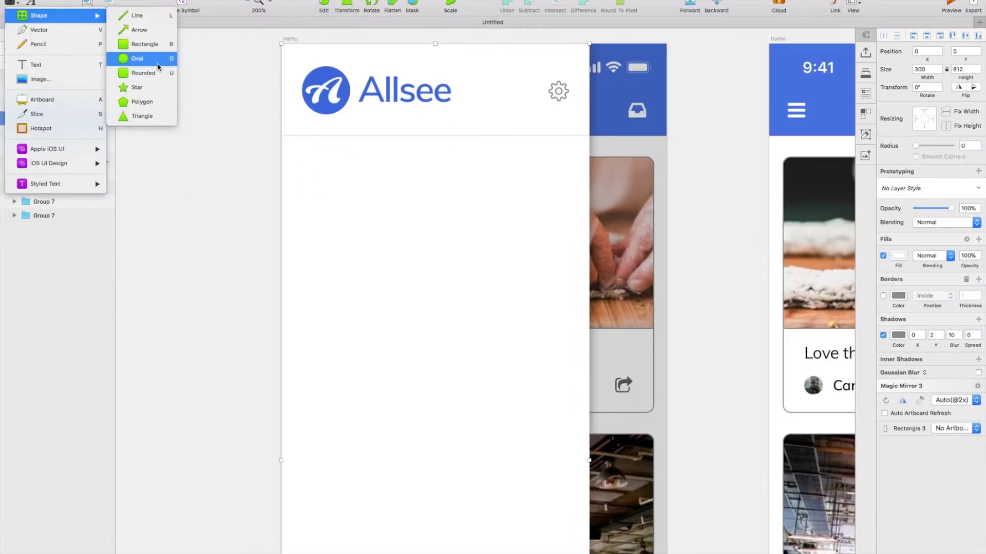
{"action": "left_click", "coordinate": [144, 73]}
{"action": "left_click_drag", "start_coordinate": [380, 218], "coordinate": [548, 257]}
{"action": "left_click", "coordinate": [883, 268]}
{"action": "scroll", "coordinate": [450, 263], "scroll_direction": "down", "scroll_amount": 1}
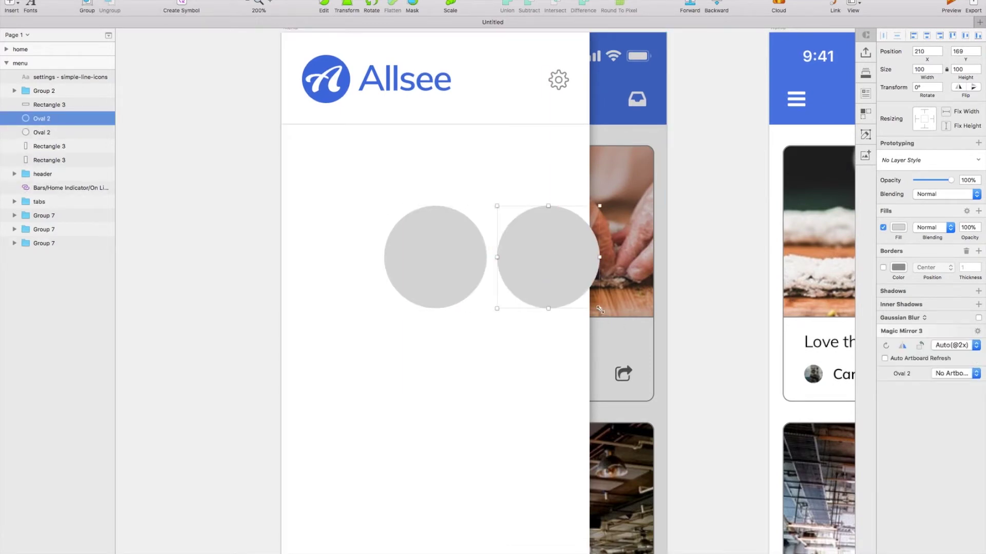
{"action": "left_click_drag", "start_coordinate": [599, 309], "coordinate": [549, 257]}
{"action": "left_click_drag", "start_coordinate": [517, 222], "coordinate": [518, 247]}
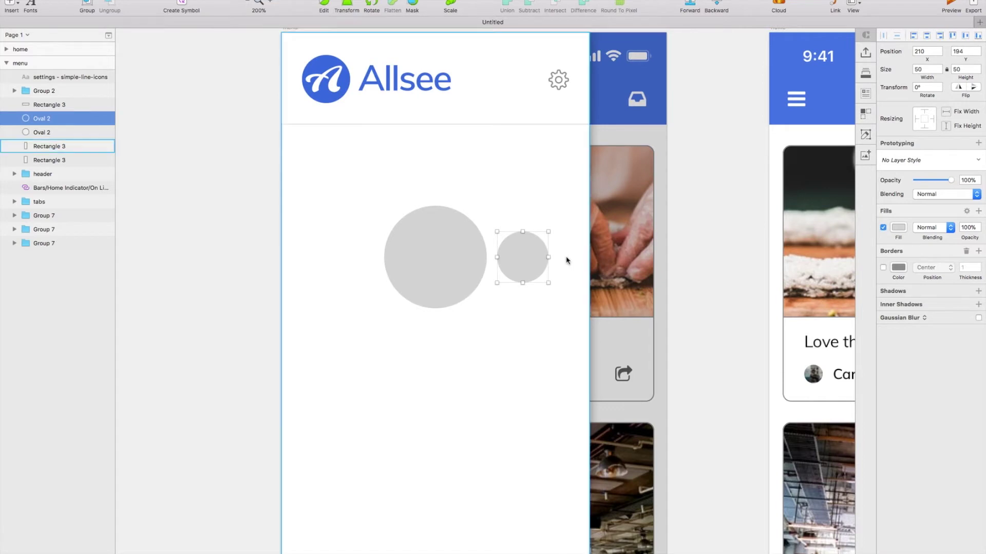
{"action": "left_click_drag", "start_coordinate": [547, 282], "coordinate": [542, 280]}
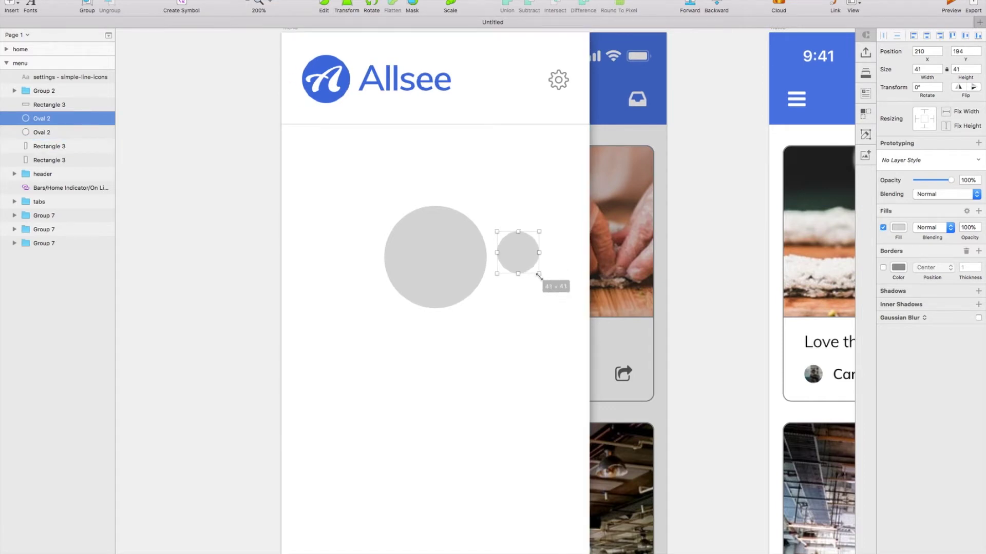
{"action": "left_click_drag", "start_coordinate": [511, 255], "coordinate": [580, 258]}
Duplicate the small circle so two flank each side of the big circle, and group all five.
{"action": "key", "text": "super+d"}
{"action": "left_click", "coordinate": [524, 259]}
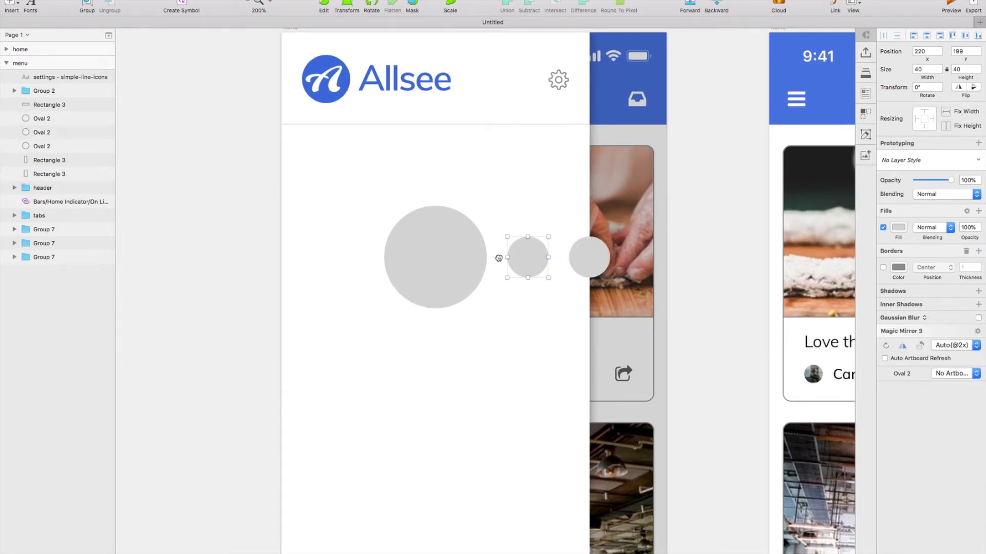
{"action": "key", "text": "super+d"}
{"action": "left_click_drag", "start_coordinate": [514, 258], "coordinate": [286, 257]}
{"action": "key", "text": "super+d"}
{"action": "scroll", "coordinate": [398, 273], "scroll_direction": "right", "scroll_amount": 2}
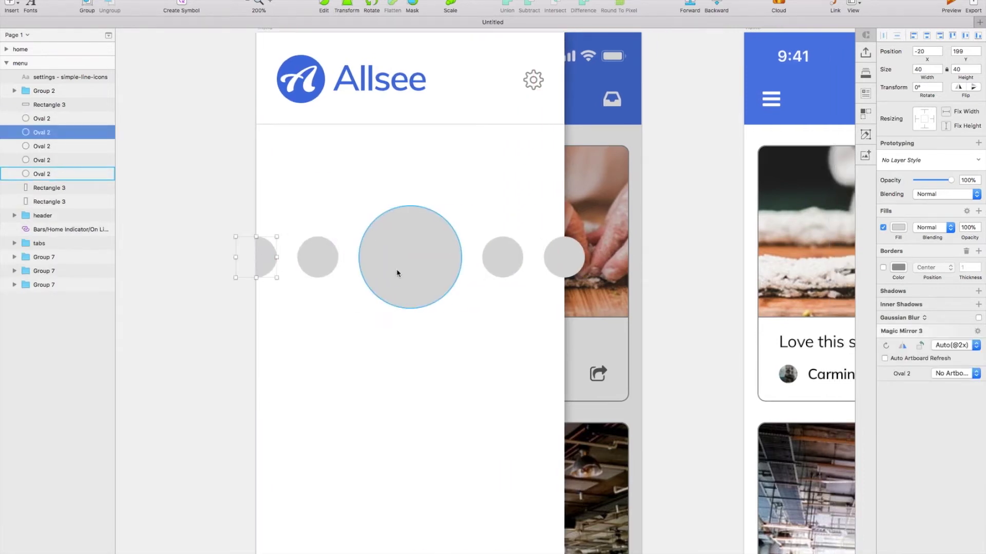
{"action": "left_click", "coordinate": [311, 242], "text": "shift"}
{"action": "left_click", "coordinate": [448, 247], "text": "shift"}
{"action": "left_click", "coordinate": [512, 256], "text": "shift"}
{"action": "left_click", "coordinate": [557, 257], "text": "shift"}
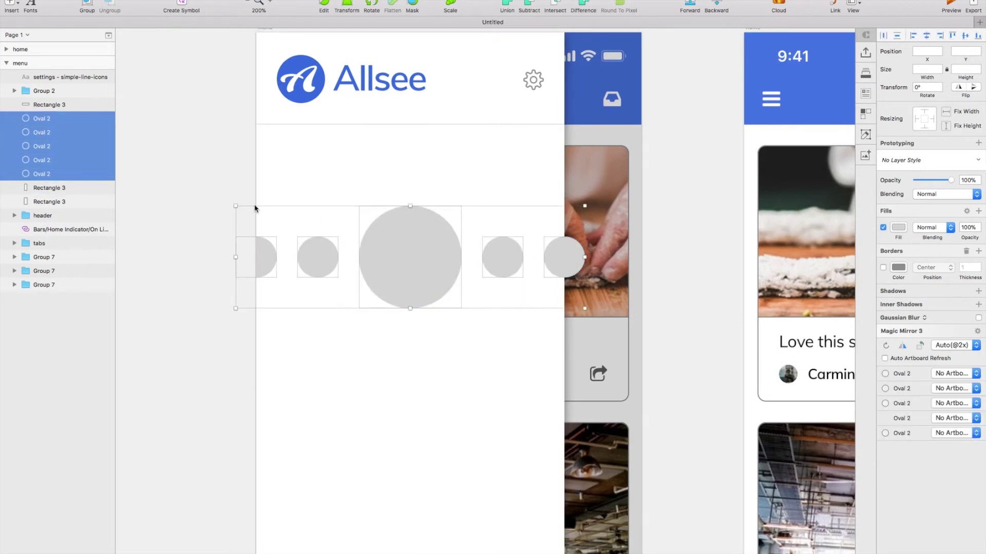
{"action": "key", "text": "super+g"}
{"action": "left_click", "coordinate": [41, 148]}
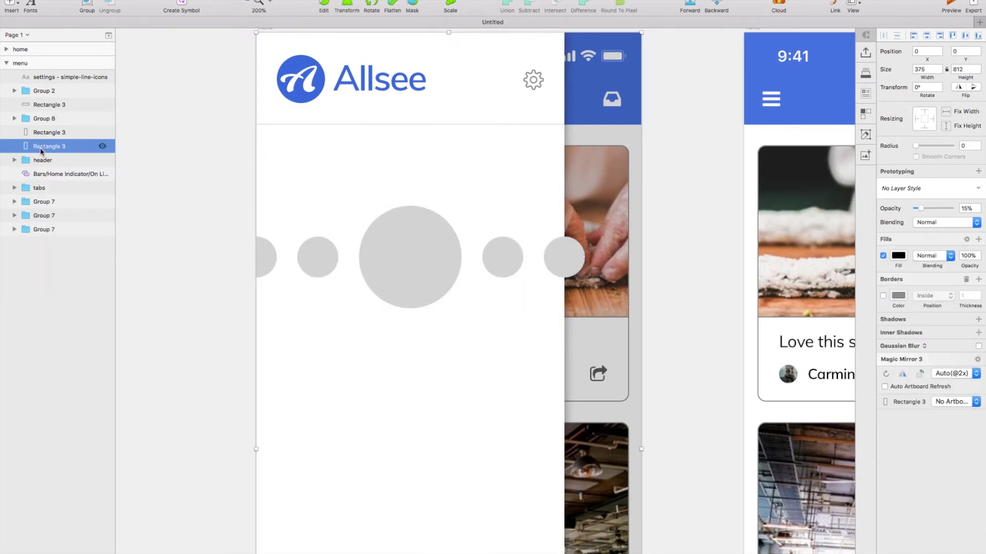
Mask the circles group with the backing rectangle.
{"action": "left_click", "coordinate": [46, 128]}
{"action": "left_click", "coordinate": [46, 119]}
{"action": "left_click", "coordinate": [49, 132], "text": "shift"}
{"action": "right_click", "coordinate": [49, 134]}
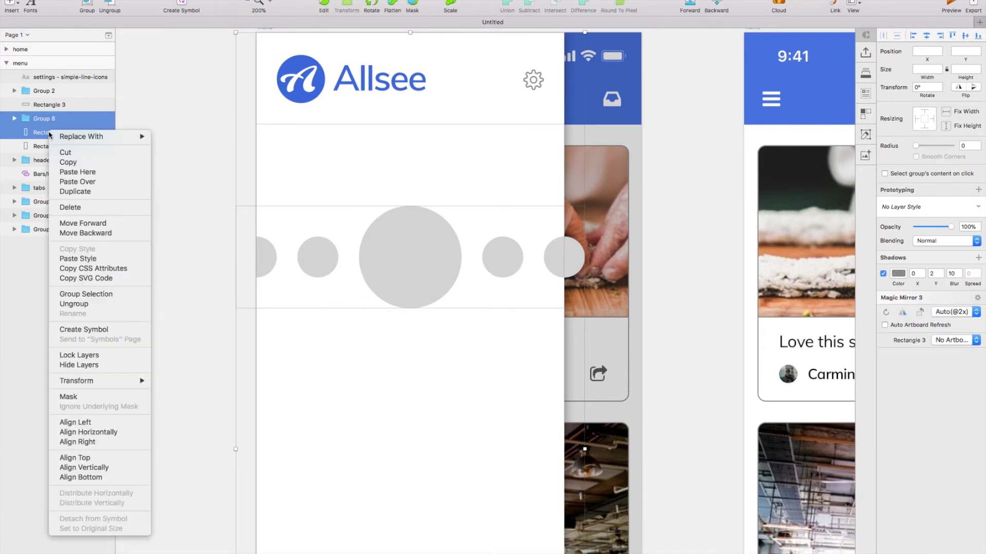
{"action": "left_click", "coordinate": [107, 397]}
Fill the five circles with Portrait photos using Craft Quick Place.
{"action": "scroll", "coordinate": [393, 378], "scroll_direction": "up", "scroll_amount": 1}
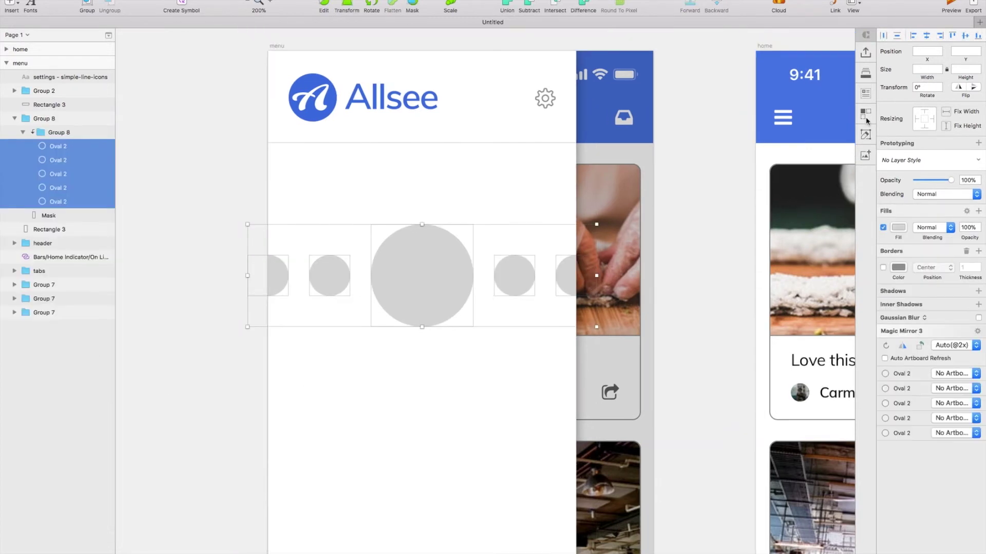
{"action": "left_click", "coordinate": [865, 97]}
{"action": "left_click", "coordinate": [828, 152]}
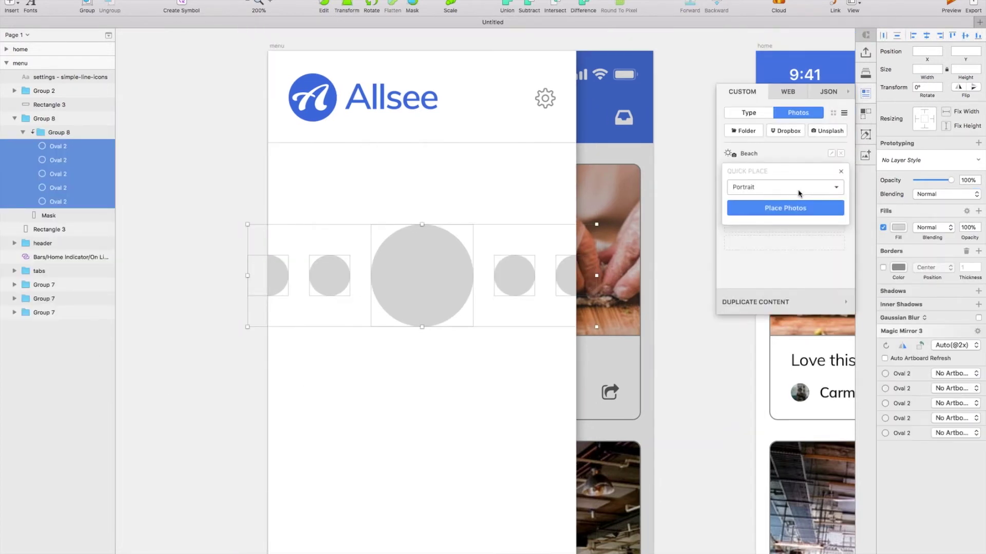
{"action": "left_click", "coordinate": [794, 207]}
{"action": "left_click", "coordinate": [13, 4]}
{"action": "left_click", "coordinate": [42, 77]}
{"action": "left_click", "coordinate": [455, 347]}
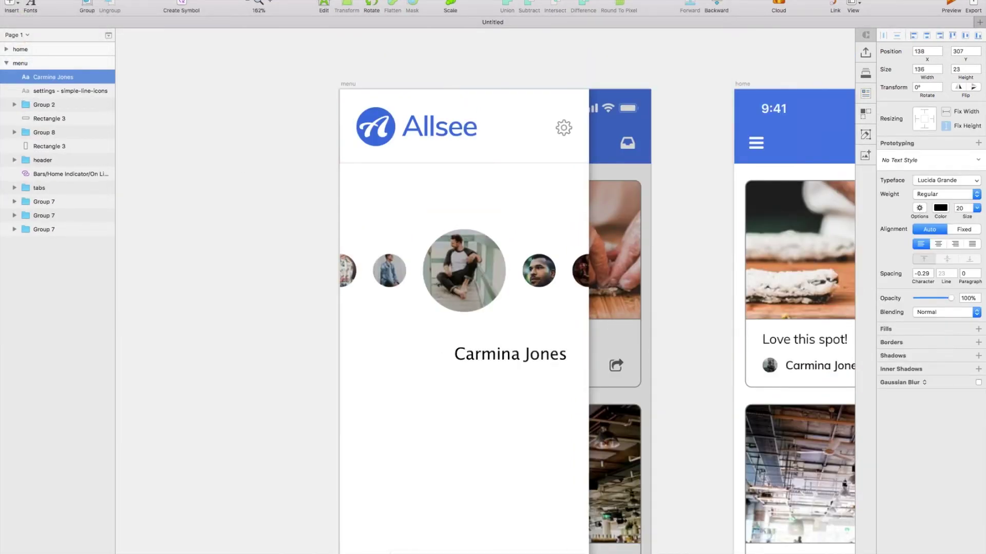
{"action": "left_click", "coordinate": [949, 185]}
{"action": "type", "text": "Muli"}
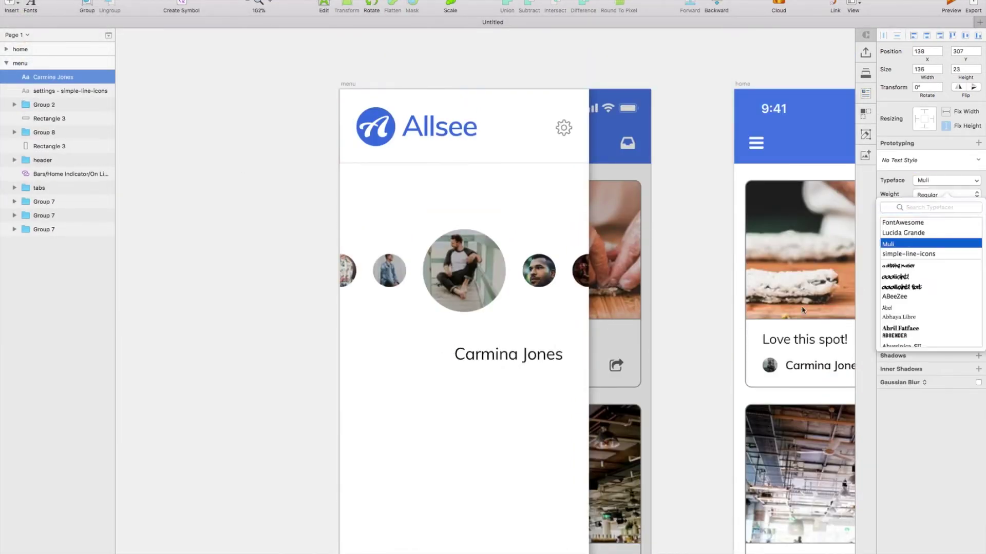
{"action": "key", "text": "Return"}
Make the name SemiBold at size 24, centred beneath the main photo.
{"action": "left_click", "coordinate": [946, 193]}
{"action": "left_click", "coordinate": [927, 257]}
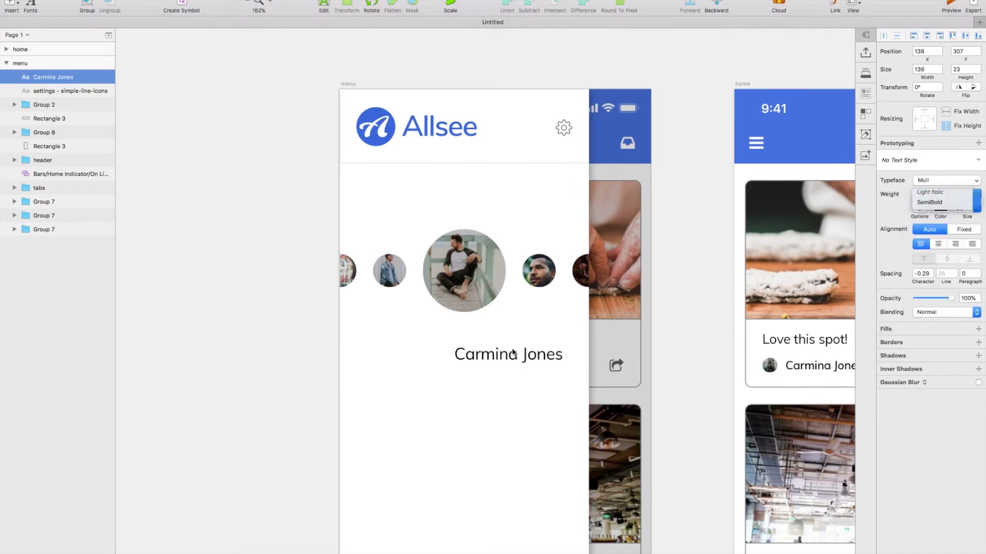
{"action": "left_click_drag", "start_coordinate": [511, 355], "coordinate": [462, 334]}
{"action": "type", "text": "24"}
{"action": "key", "text": "Return"}
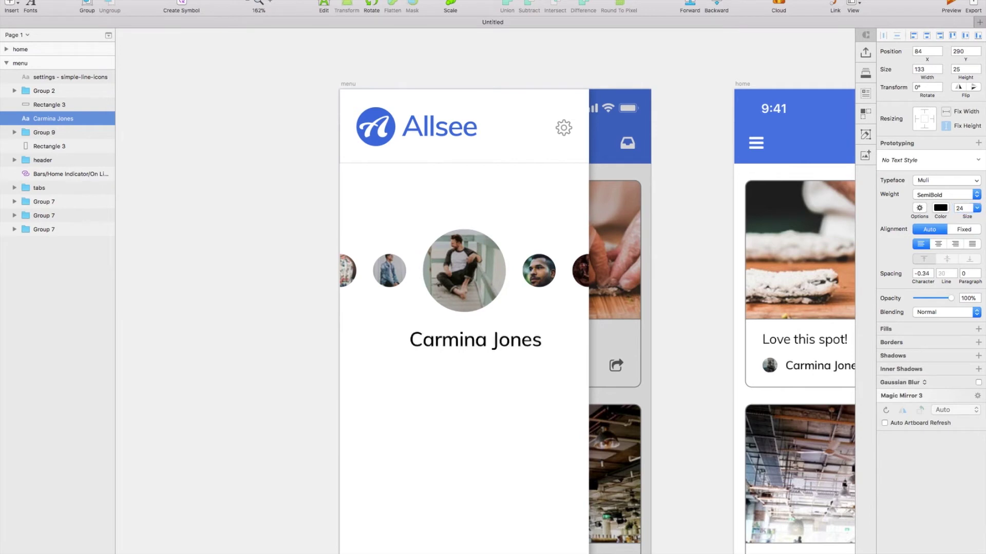
Try Bold weight on the name, undo it, then select the photo group's mask.
{"action": "left_click", "coordinate": [390, 343]}
{"action": "left_click", "coordinate": [471, 345]}
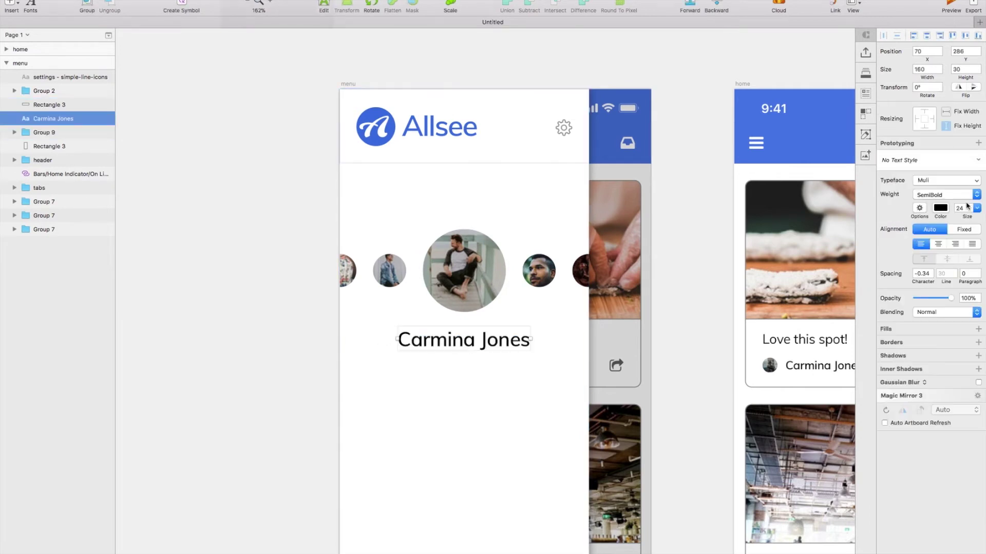
{"action": "left_click", "coordinate": [955, 194]}
{"action": "left_click", "coordinate": [929, 216]}
{"action": "scroll", "coordinate": [578, 328], "scroll_direction": "down", "scroll_amount": 2}
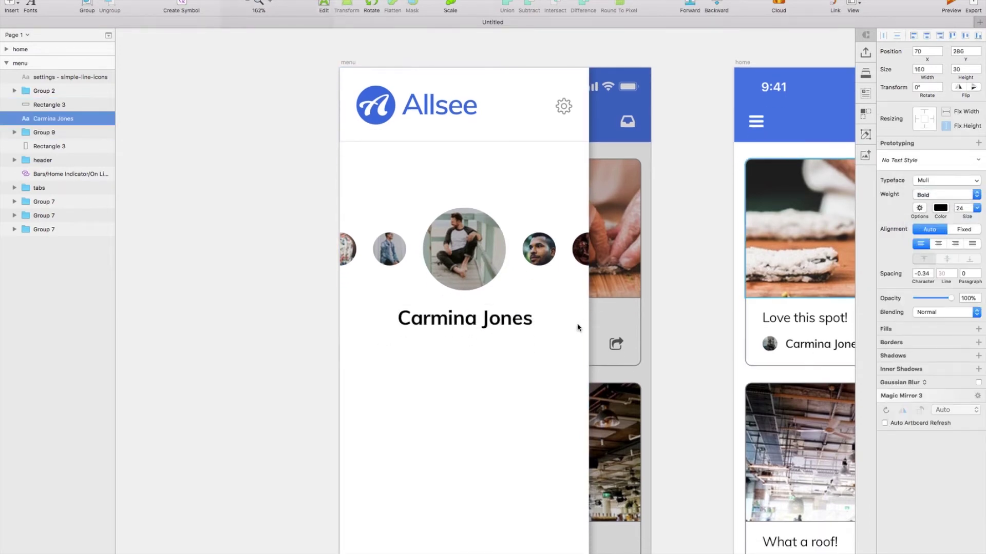
{"action": "scroll", "coordinate": [565, 339], "scroll_direction": "down", "scroll_amount": 4}
{"action": "key", "text": "super+z"}
{"action": "scroll", "coordinate": [521, 343], "scroll_direction": "up", "scroll_amount": 1}
{"action": "left_click", "coordinate": [523, 343]}
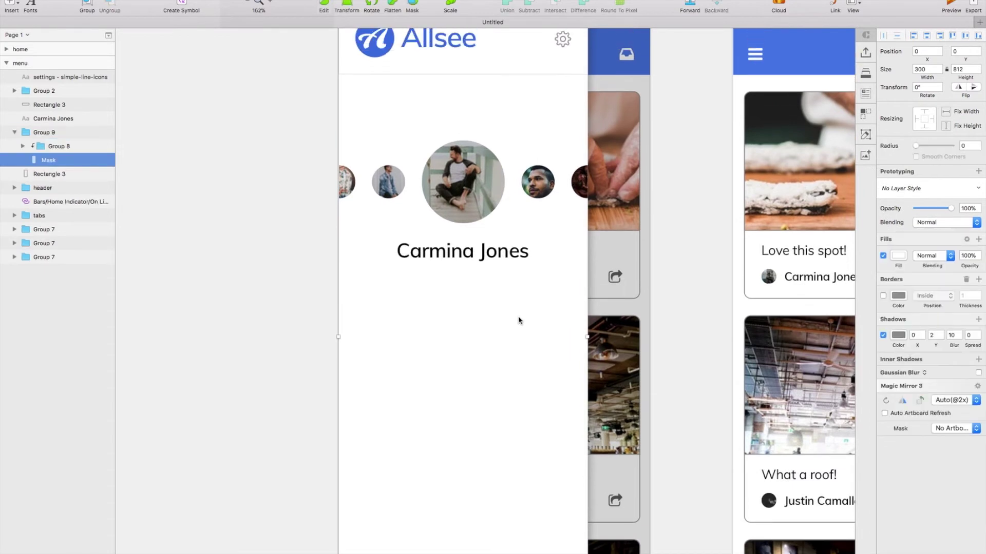
{"action": "left_click", "coordinate": [11, 5]}
Draw a borderless white (FFF) rectangle below the name, outside the masked photo group.
{"action": "mouse_move", "coordinate": [45, 15]}
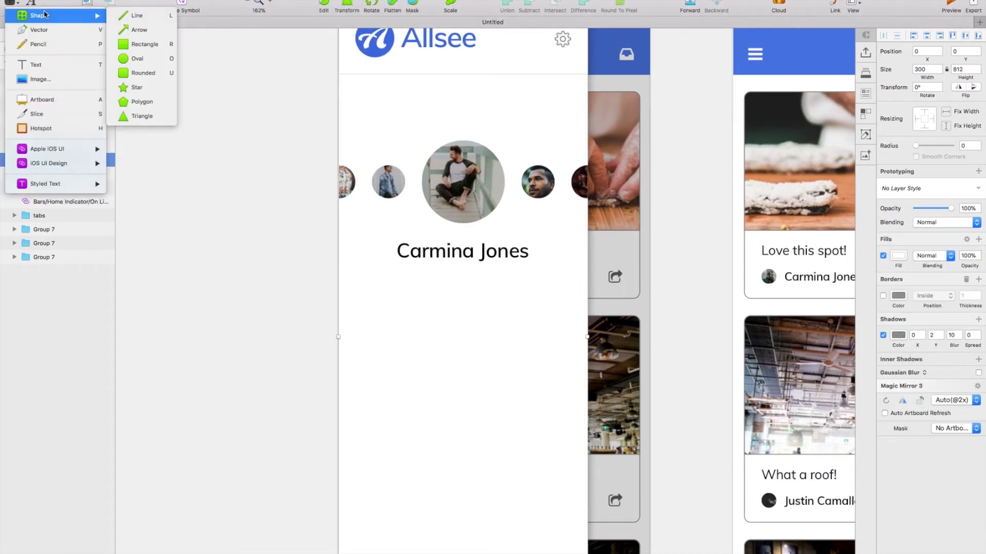
{"action": "left_click", "coordinate": [145, 44]}
{"action": "left_click_drag", "start_coordinate": [430, 337], "coordinate": [506, 374]}
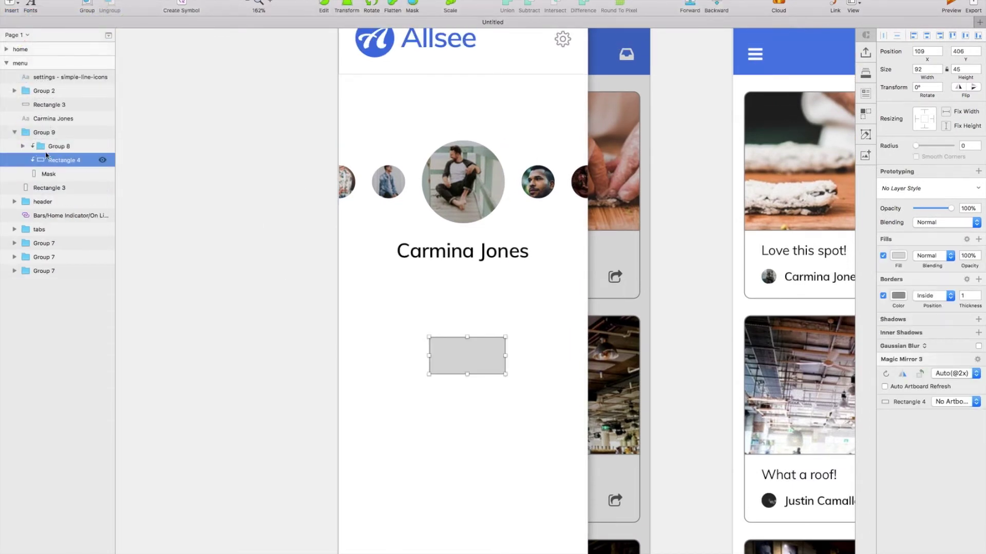
{"action": "left_click_drag", "start_coordinate": [75, 129], "coordinate": [74, 130]}
{"action": "left_click", "coordinate": [884, 296]}
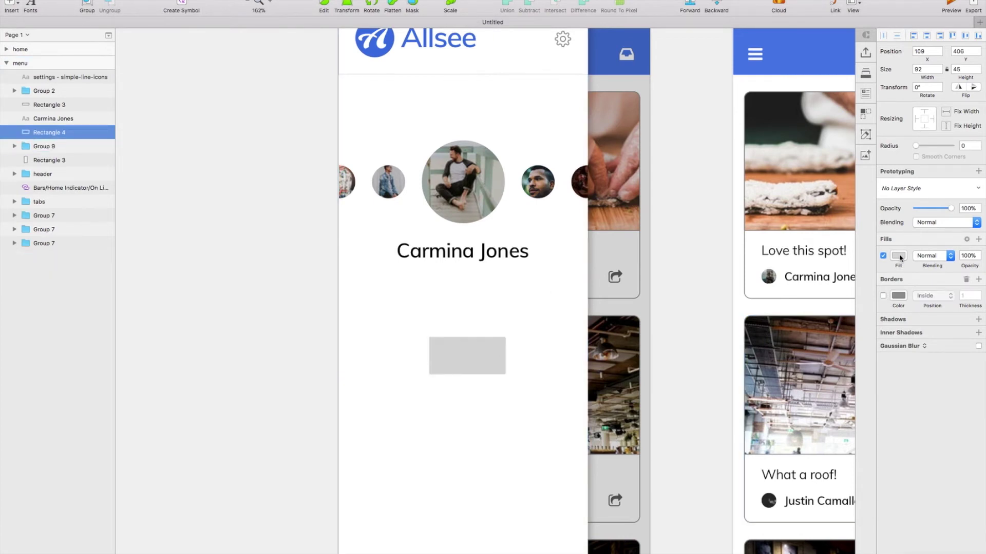
{"action": "left_click", "coordinate": [898, 256]}
{"action": "type", "text": "fff"}
{"action": "left_click", "coordinate": [891, 240]}
Give the rectangle two inner shadows with 50% alpha colour.
{"action": "left_click", "coordinate": [923, 334]}
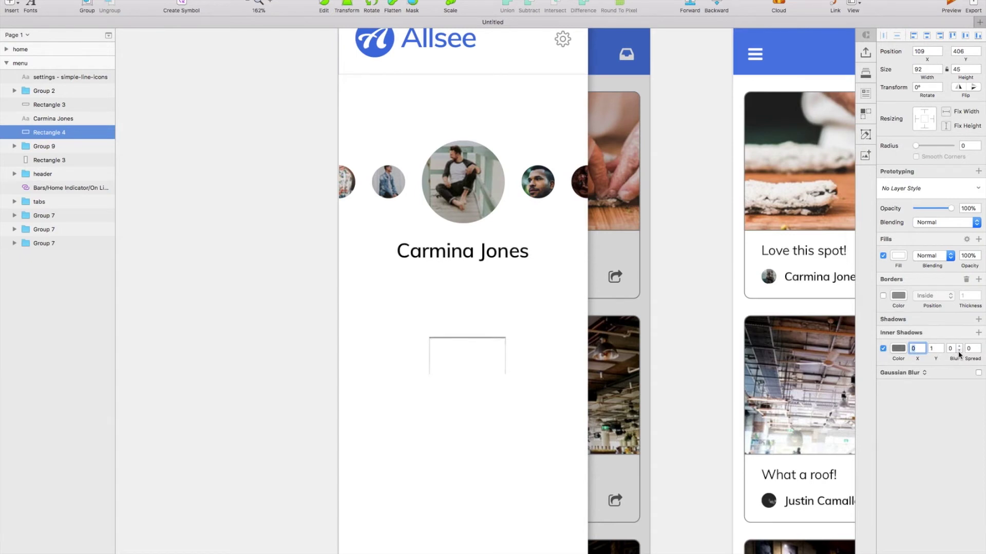
{"action": "left_click", "coordinate": [979, 333]}
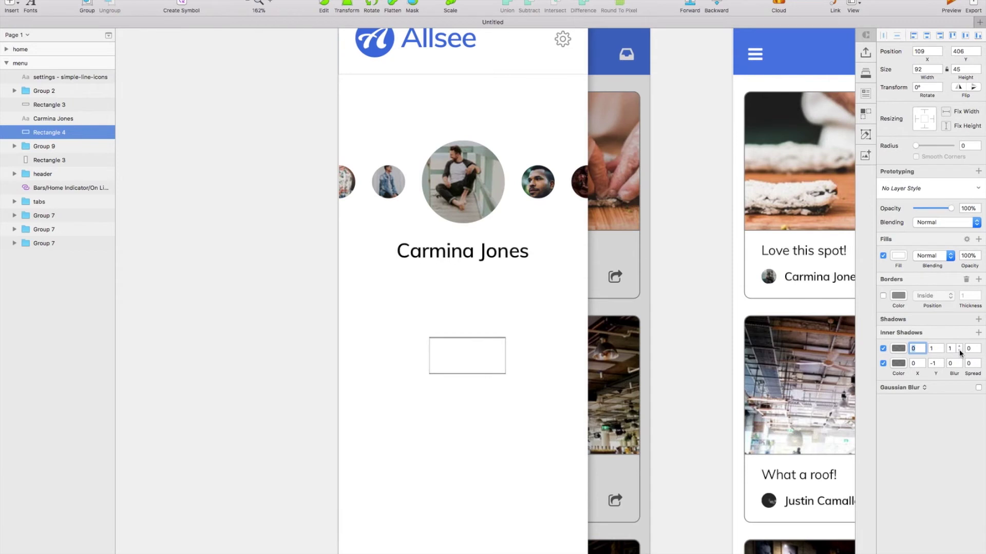
{"action": "left_click", "coordinate": [898, 364]}
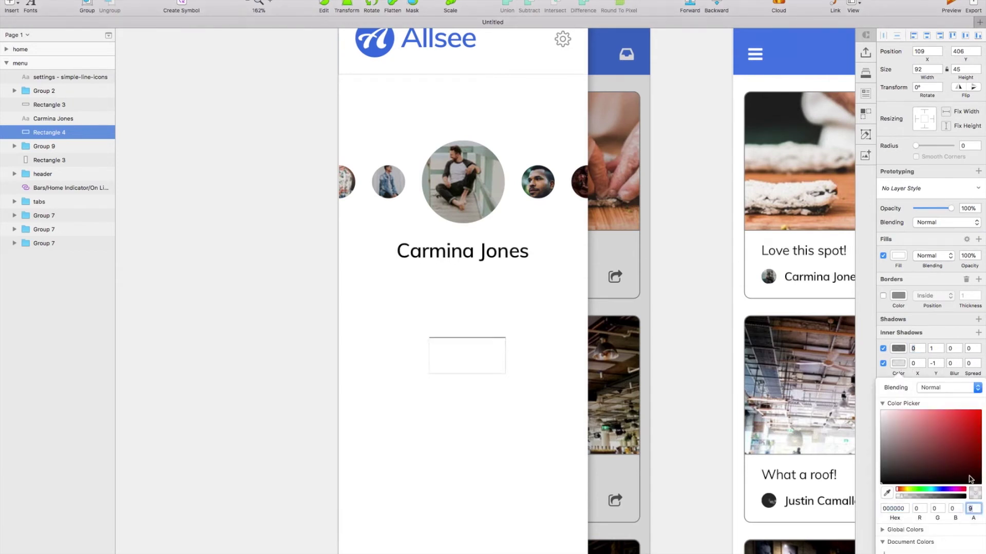
{"action": "left_click", "coordinate": [898, 348]}
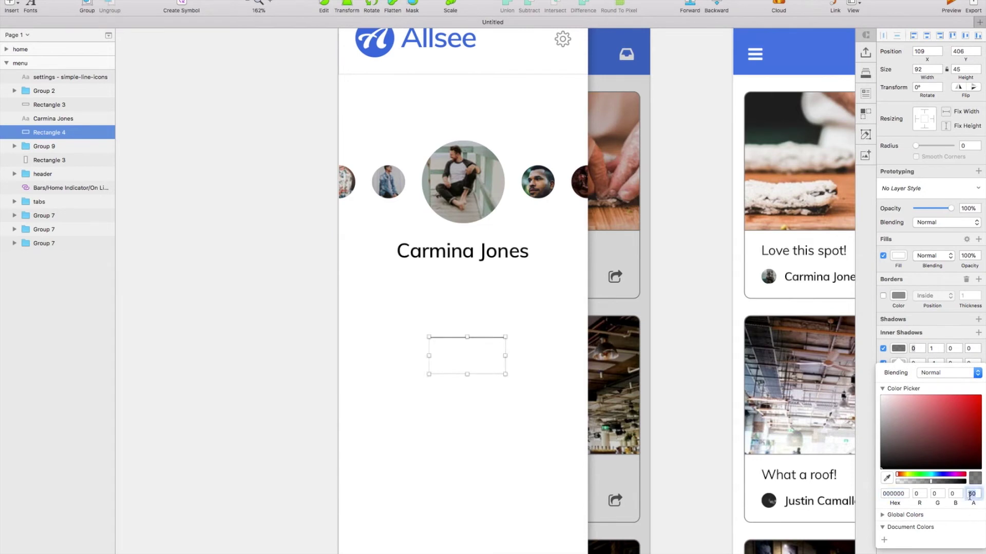
{"action": "left_click", "coordinate": [534, 316]}
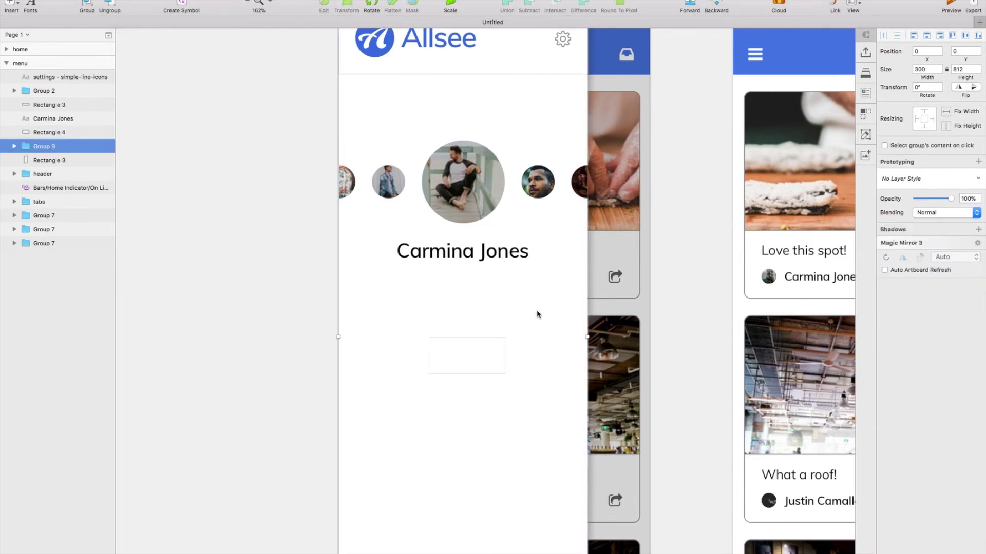
Set the rectangle's height to 60, move it just under the name, and duplicate it.
{"action": "left_click", "coordinate": [468, 365]}
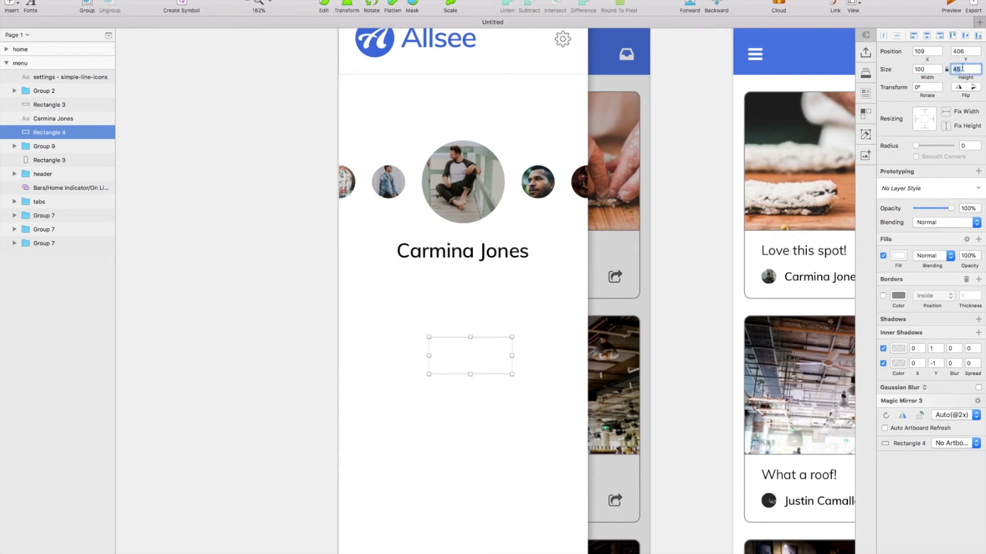
{"action": "type", "text": "60"}
{"action": "key", "text": "Return"}
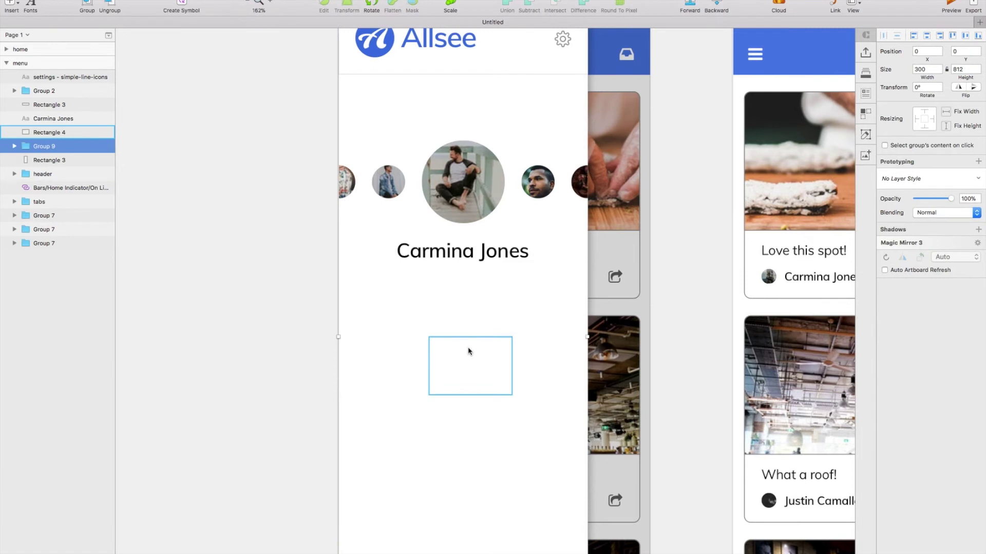
{"action": "left_click_drag", "start_coordinate": [468, 348], "coordinate": [461, 277]}
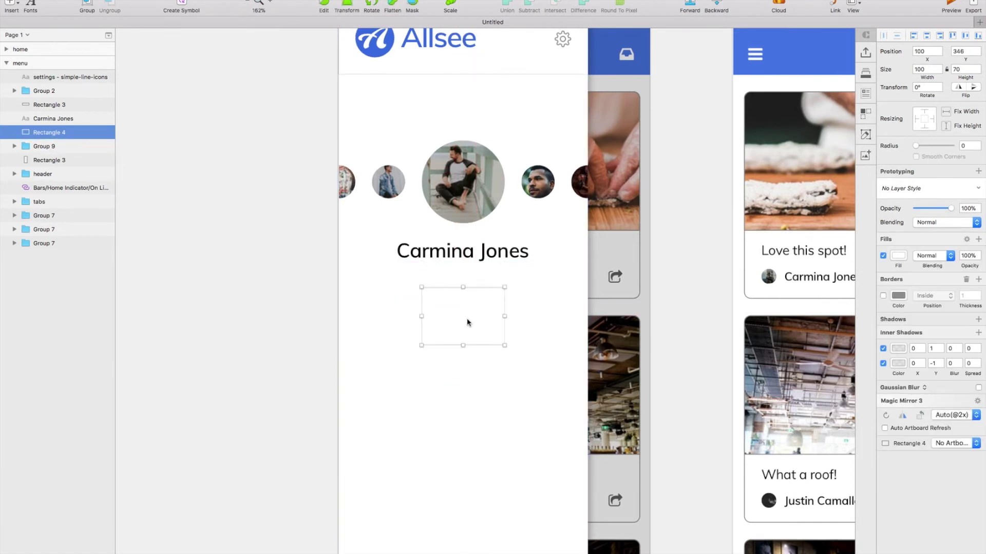
{"action": "key", "text": "super+d"}
Add a '1,941' number at font size 16, centred in the stat box.
{"action": "left_click", "coordinate": [12, 5]}
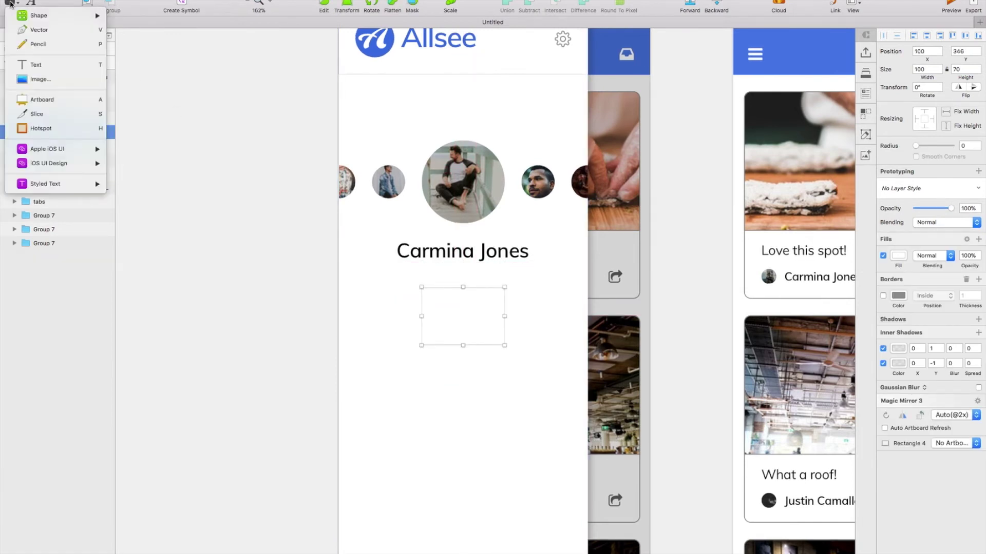
{"action": "left_click", "coordinate": [46, 64]}
{"action": "left_click", "coordinate": [464, 314]}
{"action": "type", "text": "1,941"}
{"action": "key", "text": "Escape"}
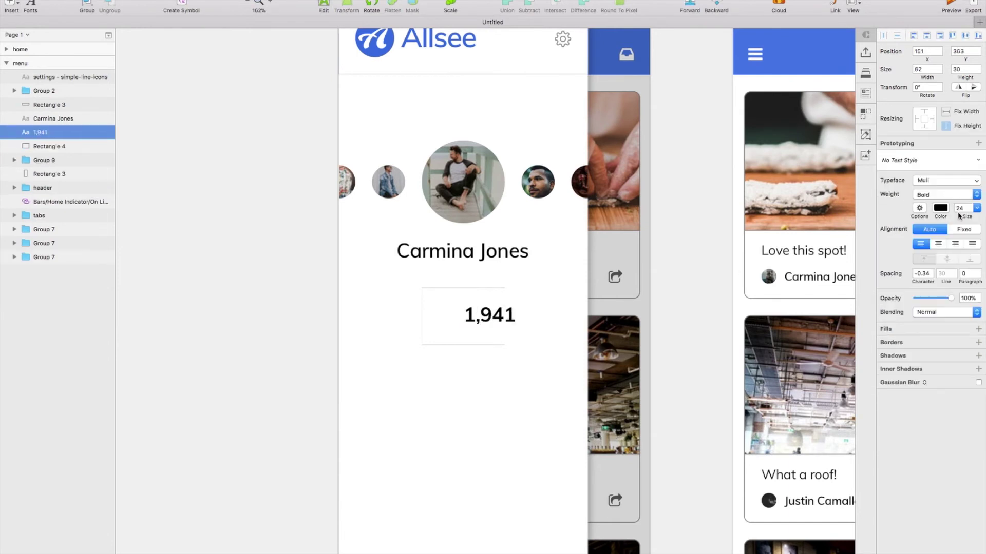
{"action": "type", "text": "16"}
{"action": "key", "text": "Return"}
{"action": "left_click_drag", "start_coordinate": [494, 316], "coordinate": [475, 331]}
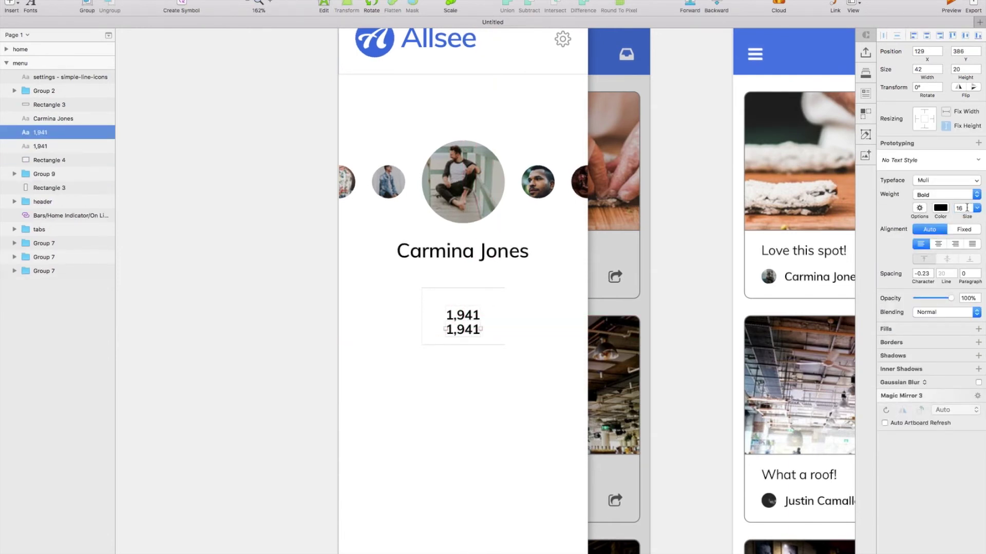
Centre-align both numbers and turn the lower one into a regular-weight 'Following' label.
{"action": "left_click", "coordinate": [939, 194]}
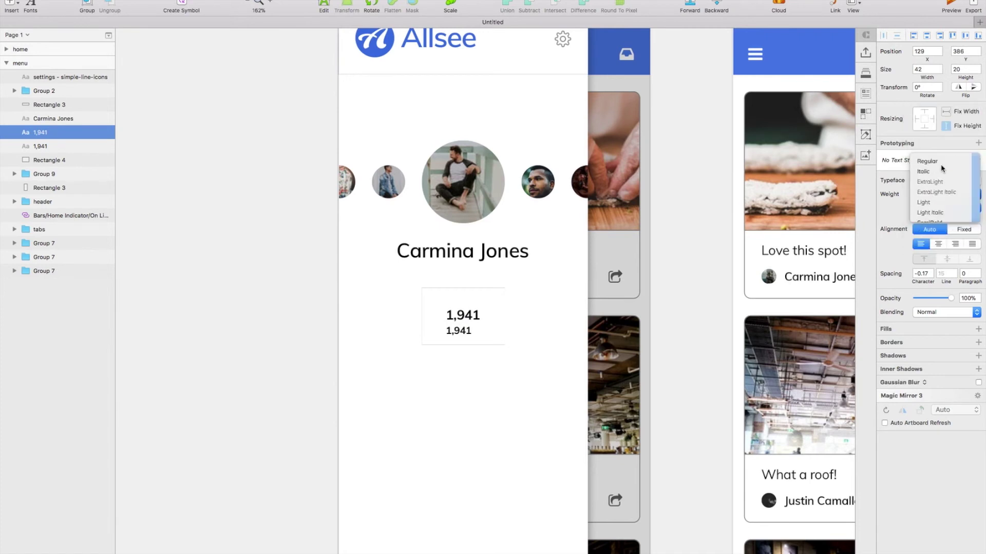
{"action": "left_click", "coordinate": [924, 126]}
{"action": "left_click", "coordinate": [462, 315], "text": "shift"}
{"action": "left_click", "coordinate": [938, 244]}
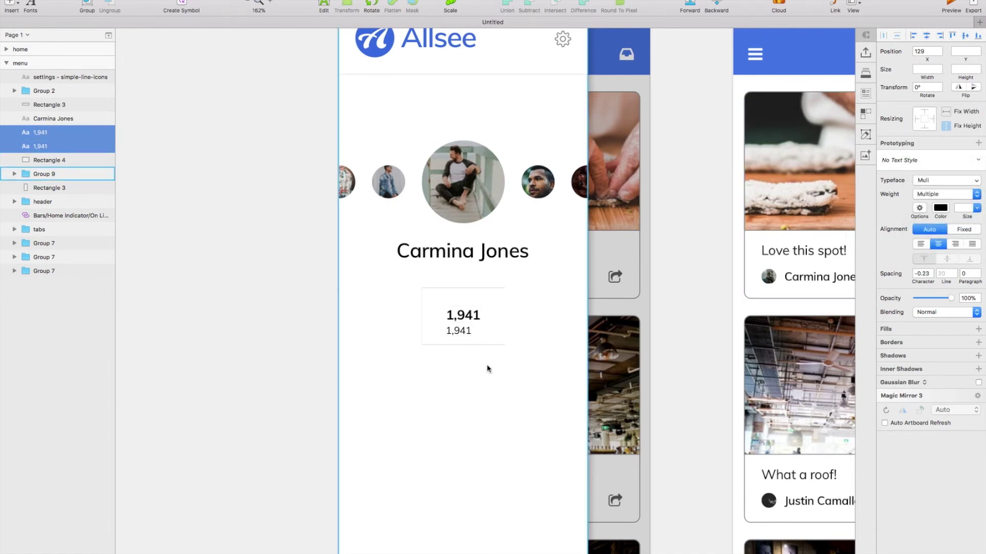
{"action": "left_click", "coordinate": [468, 345]}
{"action": "left_click", "coordinate": [460, 331]}
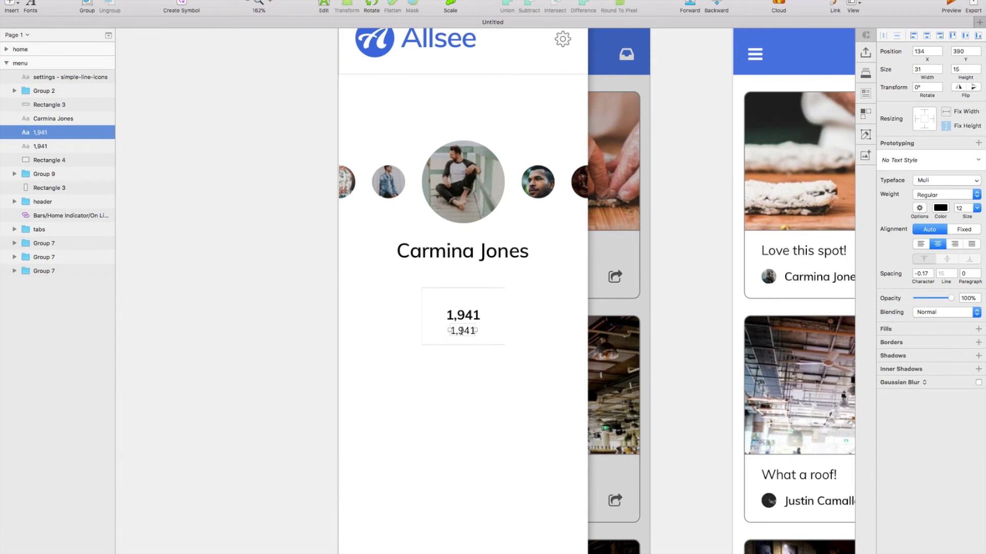
{"action": "double_click", "coordinate": [461, 330]}
{"action": "type", "text": "Following"}
{"action": "key", "text": "Escape"}
Group the number with its Following label and duplicate the column to the left and right.
{"action": "left_click", "coordinate": [469, 319], "text": "shift"}
{"action": "key", "text": "super+g"}
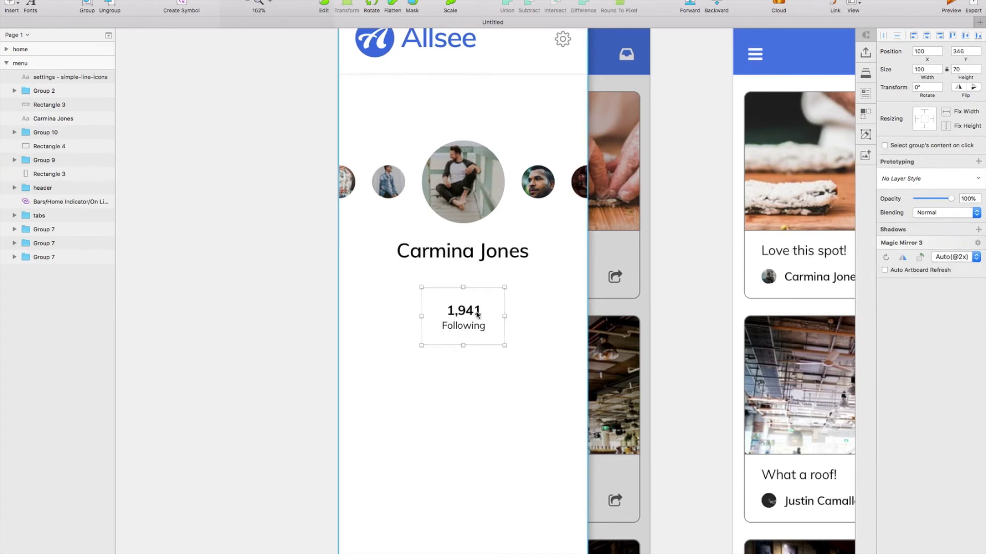
{"action": "left_click_drag", "start_coordinate": [451, 325], "coordinate": [382, 327]}
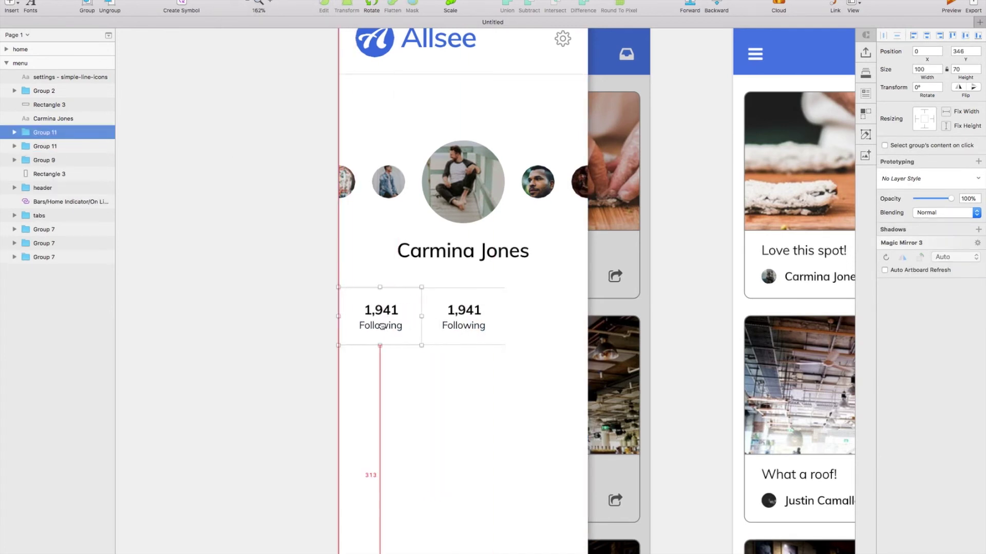
{"action": "left_click", "coordinate": [463, 326]}
{"action": "scroll", "coordinate": [463, 326], "scroll_direction": "up", "scroll_amount": 2}
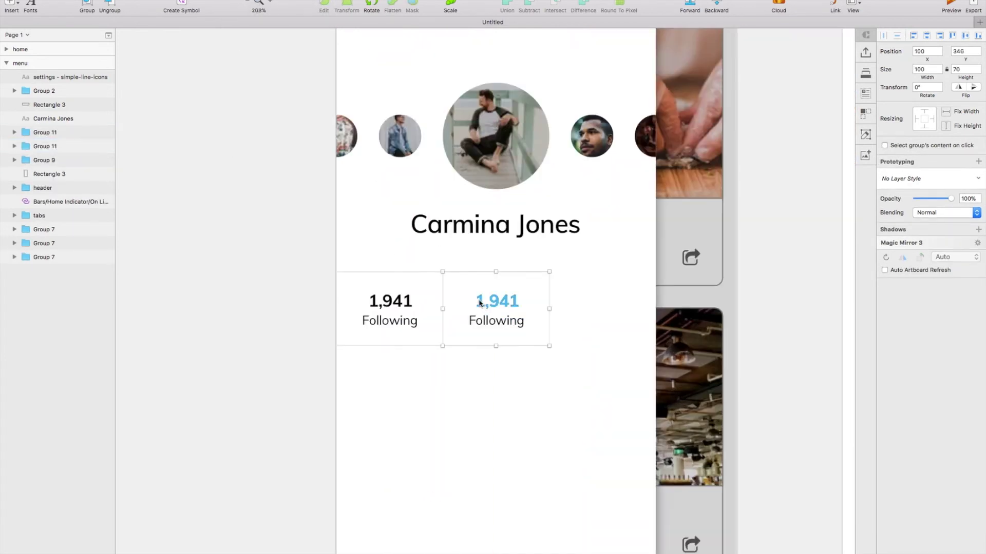
{"action": "left_click_drag", "start_coordinate": [496, 303], "coordinate": [603, 303]}
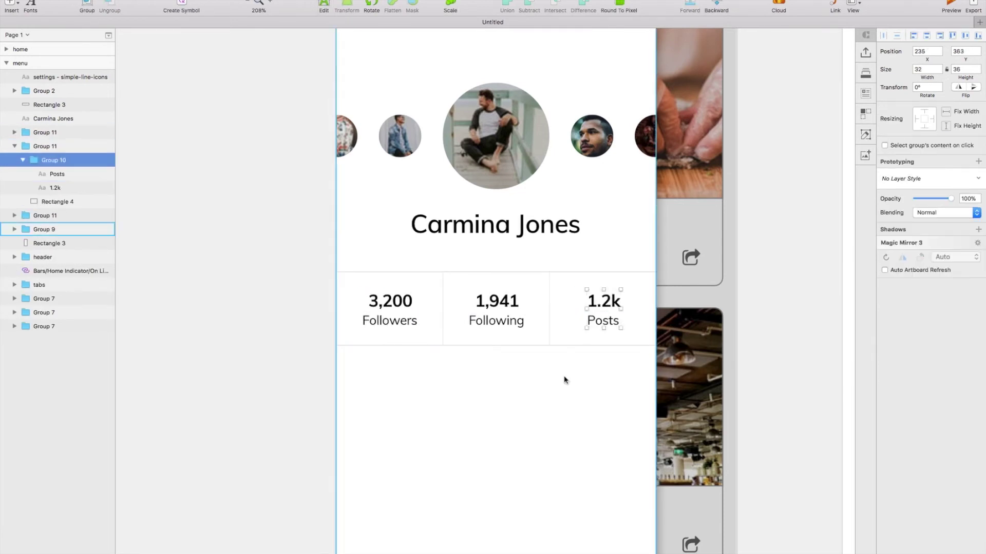
Group the three stat columns into one row and nudge it up under the name.
{"action": "left_click", "coordinate": [513, 334]}
{"action": "key", "text": "super+g"}
{"action": "left_click_drag", "start_coordinate": [471, 322], "coordinate": [472, 298]}
{"action": "left_click", "coordinate": [495, 226]}
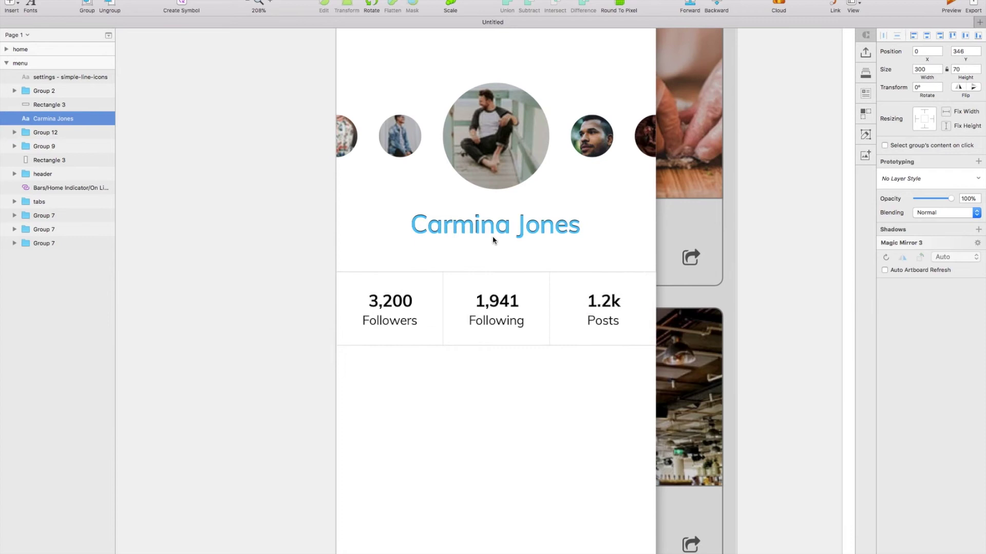
{"action": "left_click", "coordinate": [493, 308]}
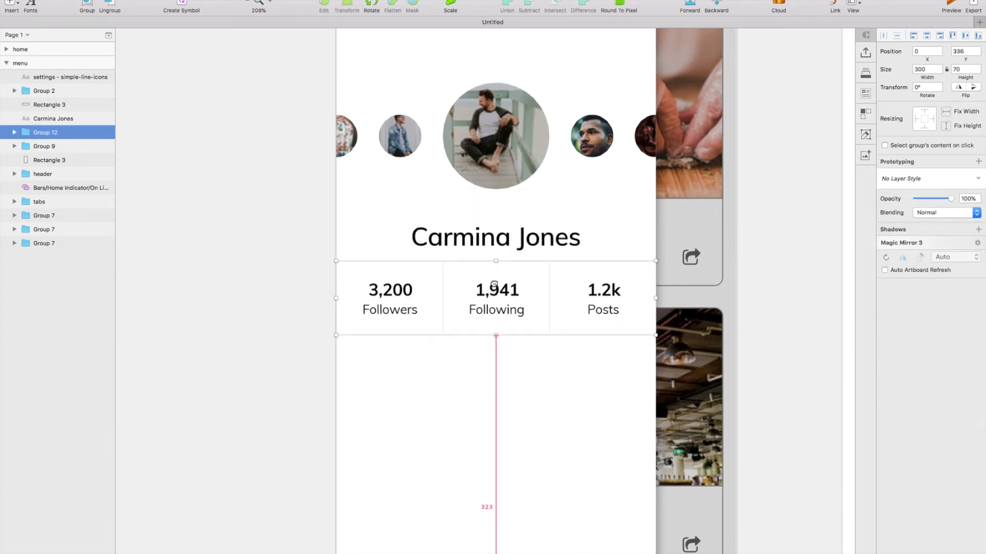
{"action": "scroll", "coordinate": [492, 287], "scroll_direction": "down", "scroll_amount": 5}
{"action": "left_click", "coordinate": [473, 324]}
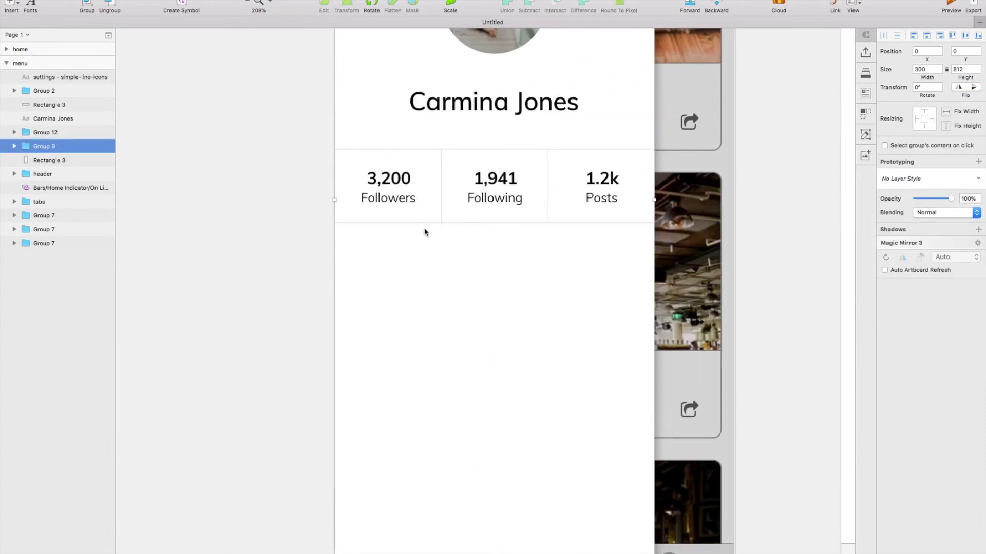
Draw a borderless white row rectangle of height 70 below the stats row.
{"action": "left_click", "coordinate": [10, 4]}
{"action": "mouse_move", "coordinate": [46, 20]}
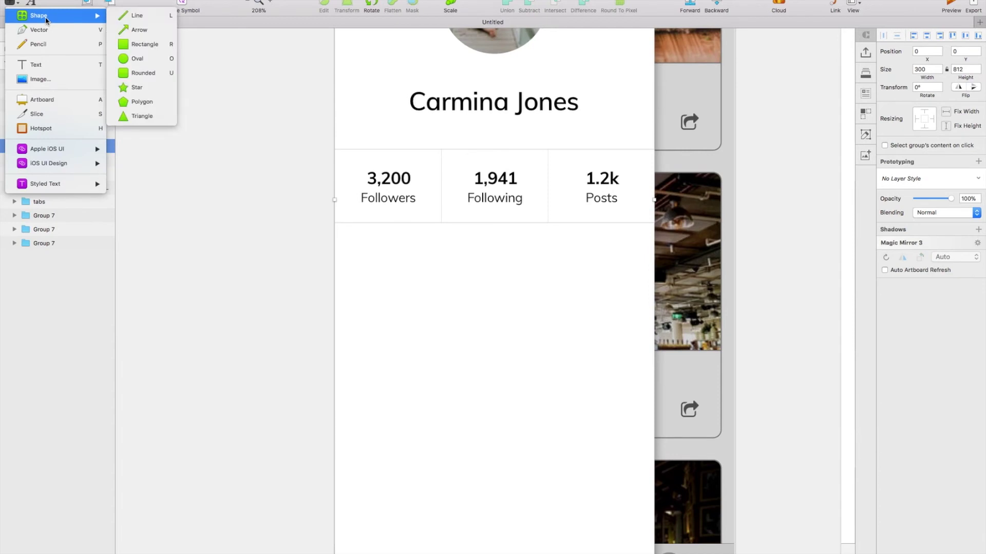
{"action": "left_click", "coordinate": [136, 44]}
{"action": "left_click_drag", "start_coordinate": [383, 242], "coordinate": [550, 329]}
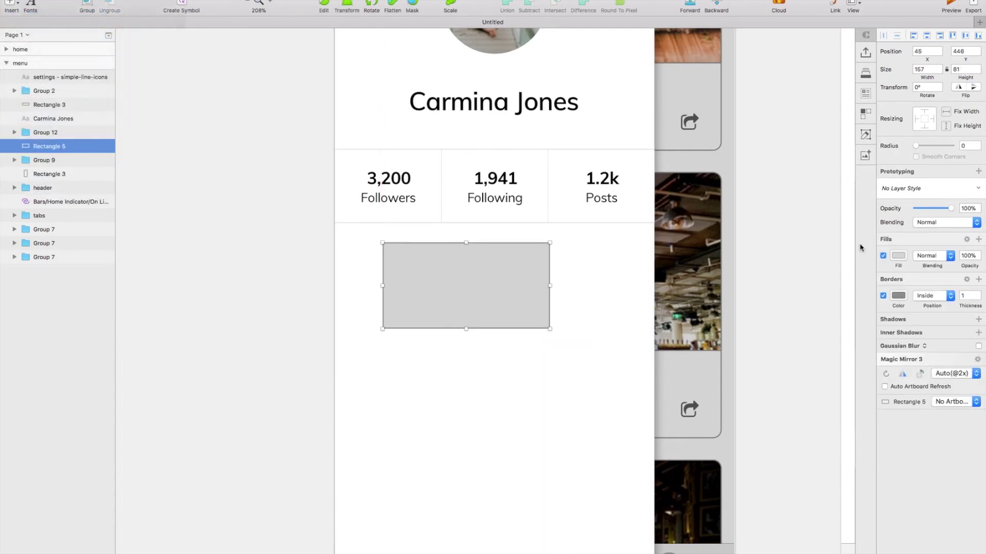
{"action": "left_click", "coordinate": [883, 296]}
{"action": "type", "text": "70"}
{"action": "key", "text": "Return"}
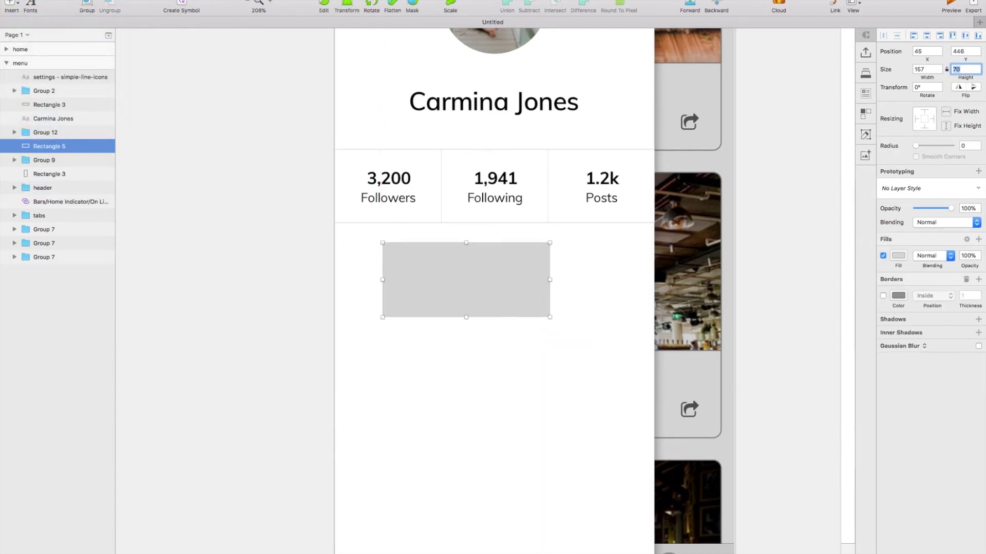
{"action": "key", "text": "ctrl+c"}
{"action": "left_click", "coordinate": [531, 336]}
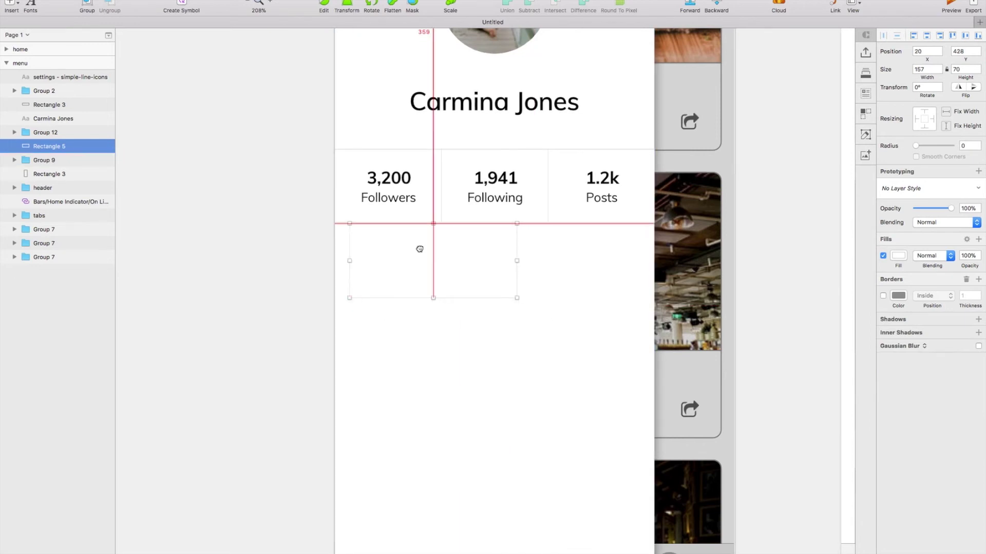
{"action": "left_click", "coordinate": [506, 262]}
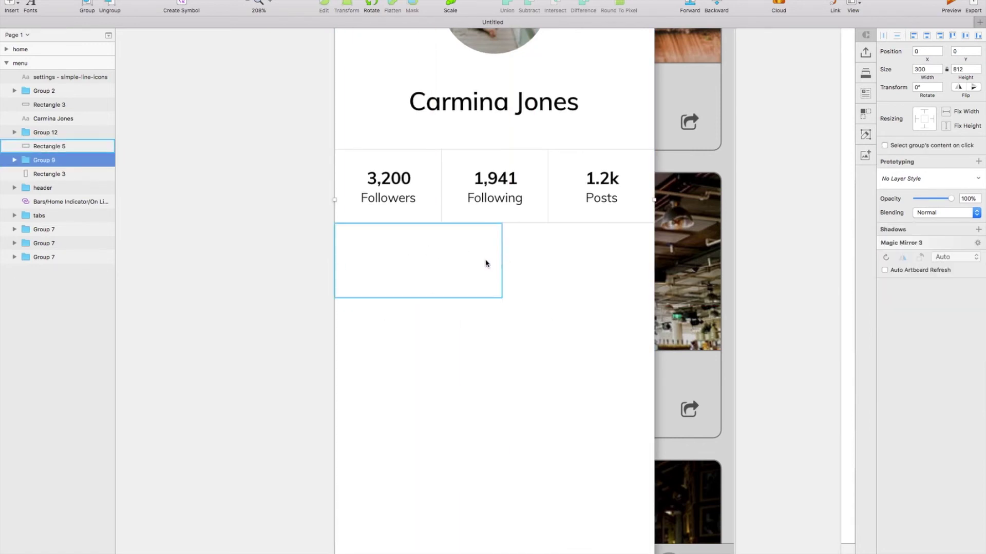
{"action": "left_click", "coordinate": [487, 262]}
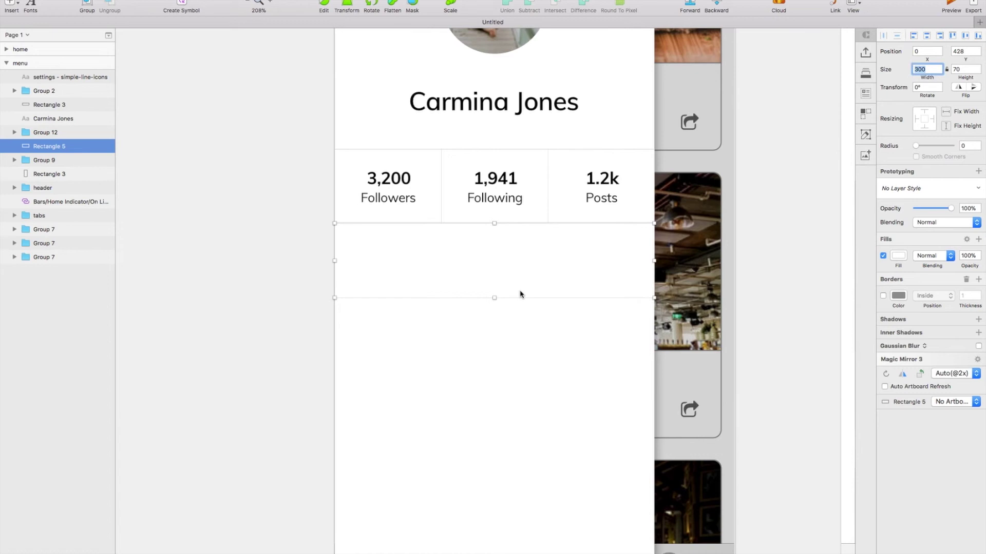
{"action": "scroll", "coordinate": [520, 294], "scroll_direction": "up", "scroll_amount": 1}
Insert a simple-line-icons house icon at the row's left side.
{"action": "left_click", "coordinate": [279, 0]}
{"action": "mouse_move", "coordinate": [334, 56]}
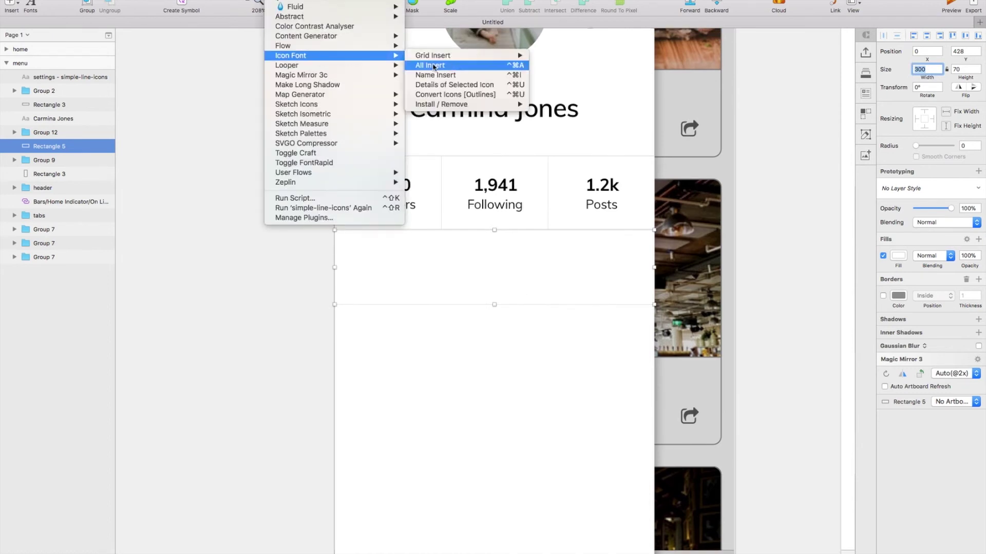
{"action": "mouse_move", "coordinate": [462, 56]}
{"action": "left_click", "coordinate": [561, 63]}
{"action": "type", "text": "home"}
{"action": "left_click", "coordinate": [362, 131]}
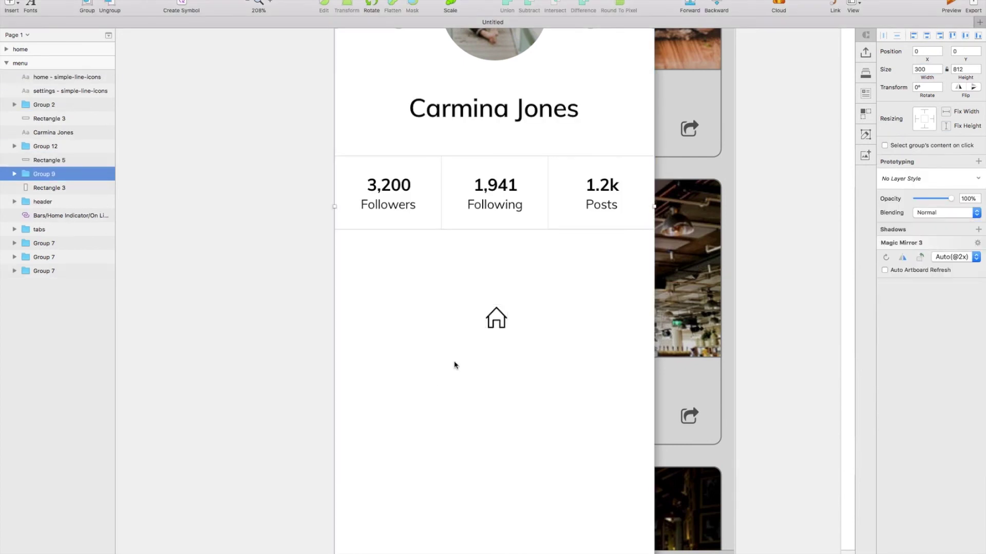
{"action": "left_click_drag", "start_coordinate": [473, 314], "coordinate": [353, 270]}
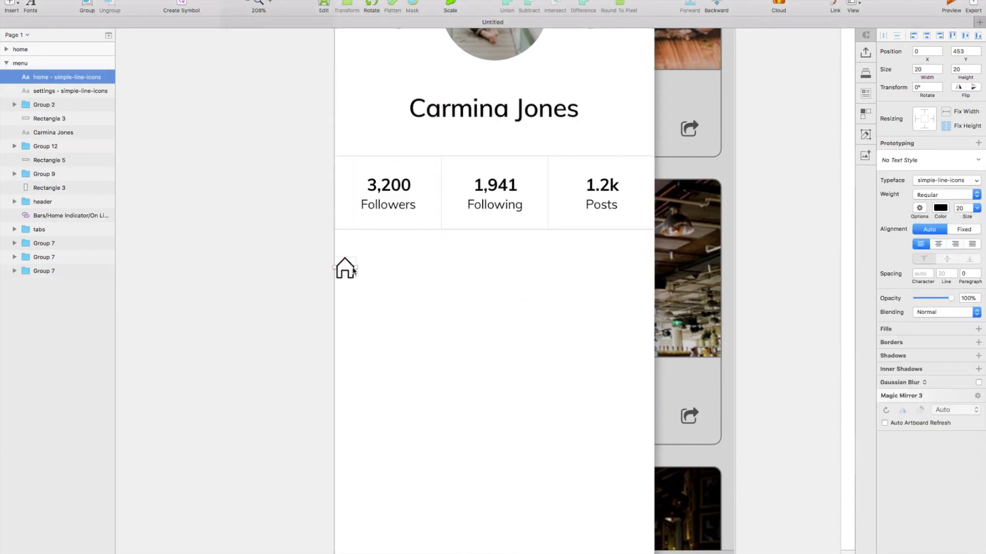
Add a 'Home' label at font size 18 beside the house icon.
{"action": "left_click", "coordinate": [9, 2]}
{"action": "left_click", "coordinate": [34, 66]}
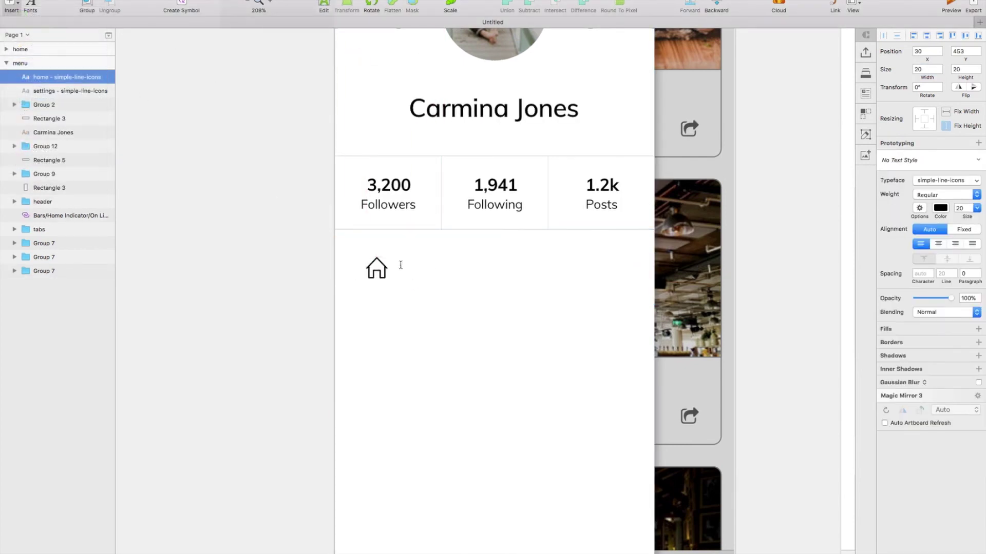
{"action": "left_click", "coordinate": [392, 268]}
{"action": "type", "text": "Home"}
{"action": "key", "text": "Escape"}
{"action": "type", "text": "1"}
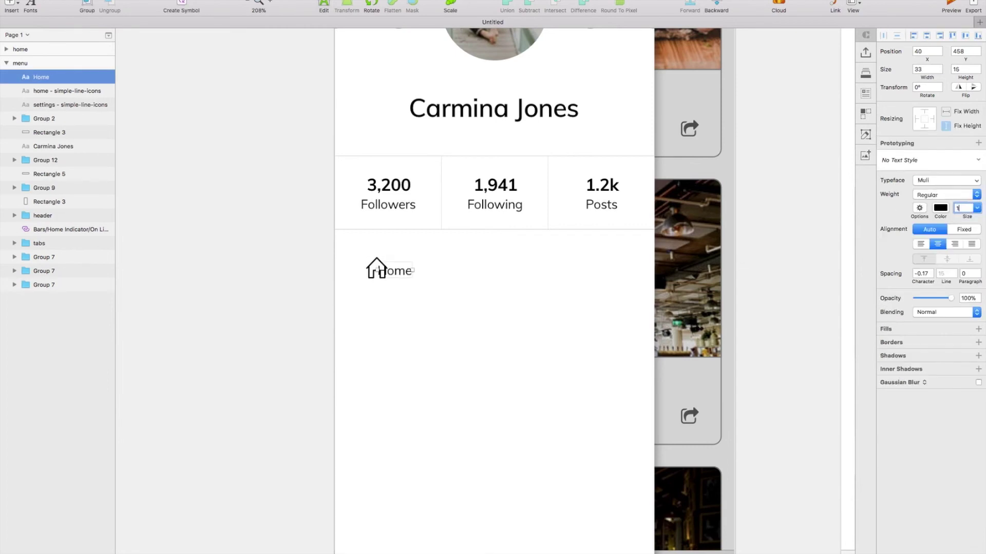
{"action": "type", "text": "8"}
{"action": "key", "text": "Return"}
{"action": "left_click_drag", "start_coordinate": [400, 270], "coordinate": [416, 269]}
Group the Home row's icon, text and background rectangle.
{"action": "left_click", "coordinate": [416, 260]}
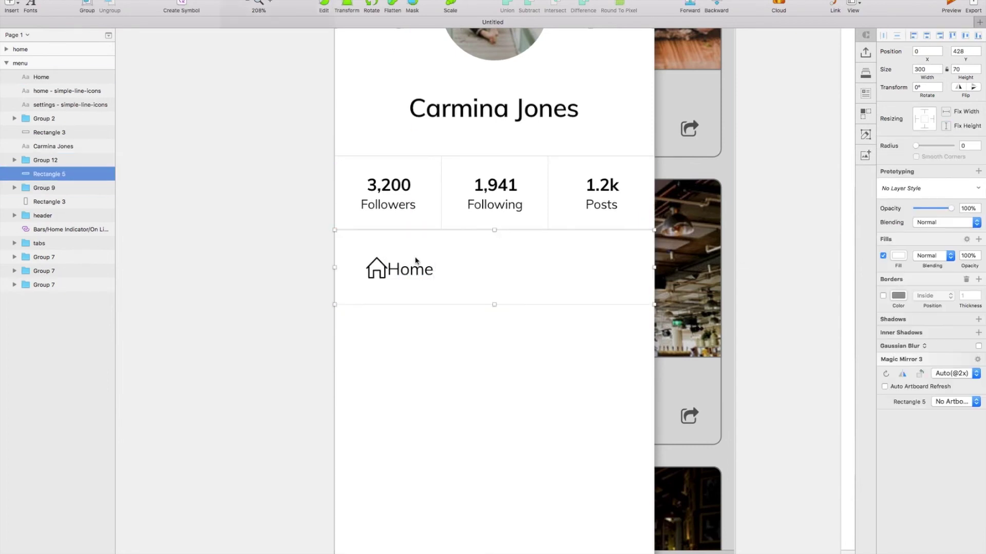
{"action": "left_click", "coordinate": [410, 276]}
{"action": "left_click", "coordinate": [377, 268], "text": "shift"}
{"action": "left_click", "coordinate": [391, 238], "text": "shift"}
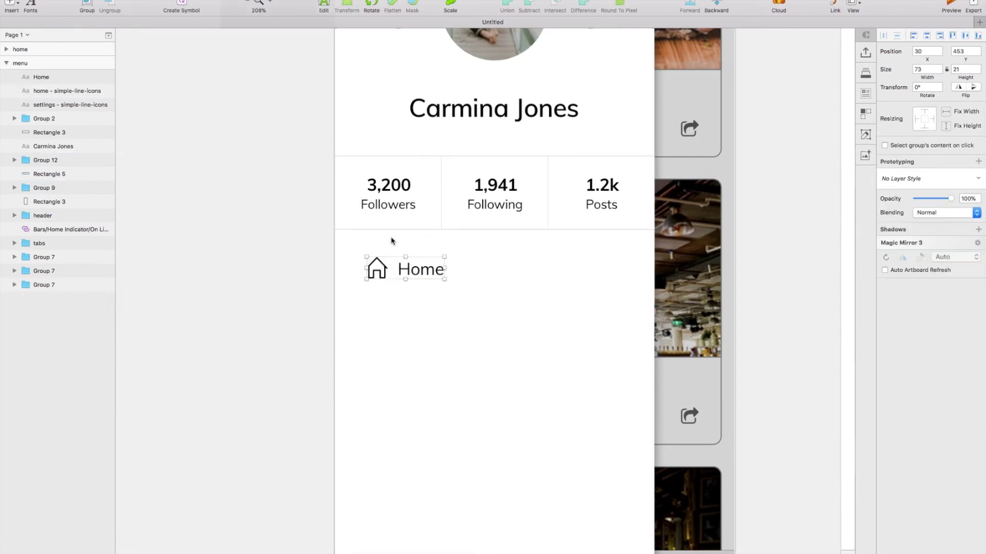
{"action": "key", "text": "super+g"}
Duplicate the Home row downward and give a copy the bar-chart icon for Analytics.
{"action": "scroll", "coordinate": [405, 272], "scroll_direction": "down", "scroll_amount": 2}
{"action": "left_click_drag", "start_coordinate": [436, 196], "coordinate": [440, 277]}
{"action": "scroll", "coordinate": [463, 210], "scroll_direction": "down", "scroll_amount": 2}
{"action": "left_click_drag", "start_coordinate": [463, 209], "coordinate": [464, 282]}
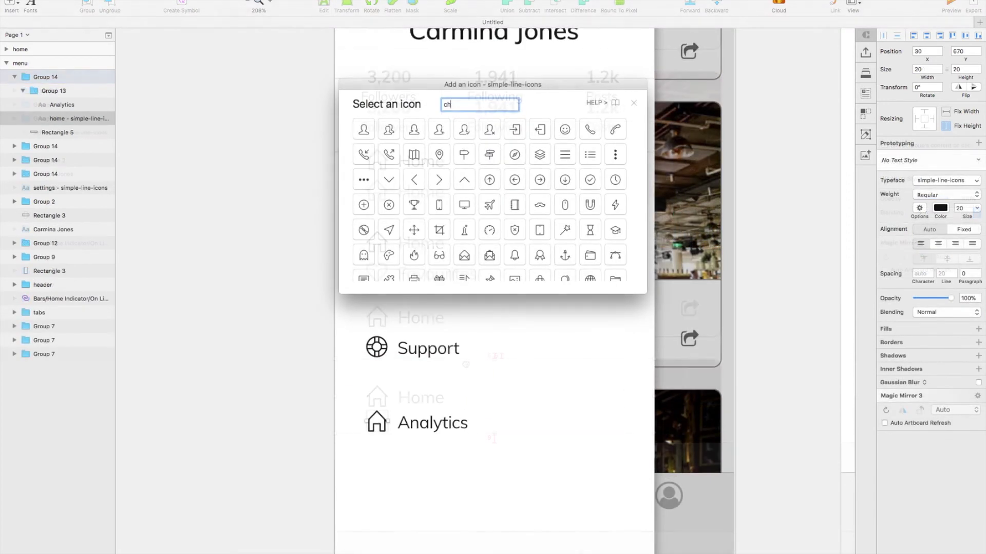
{"action": "left_click", "coordinate": [396, 131]}
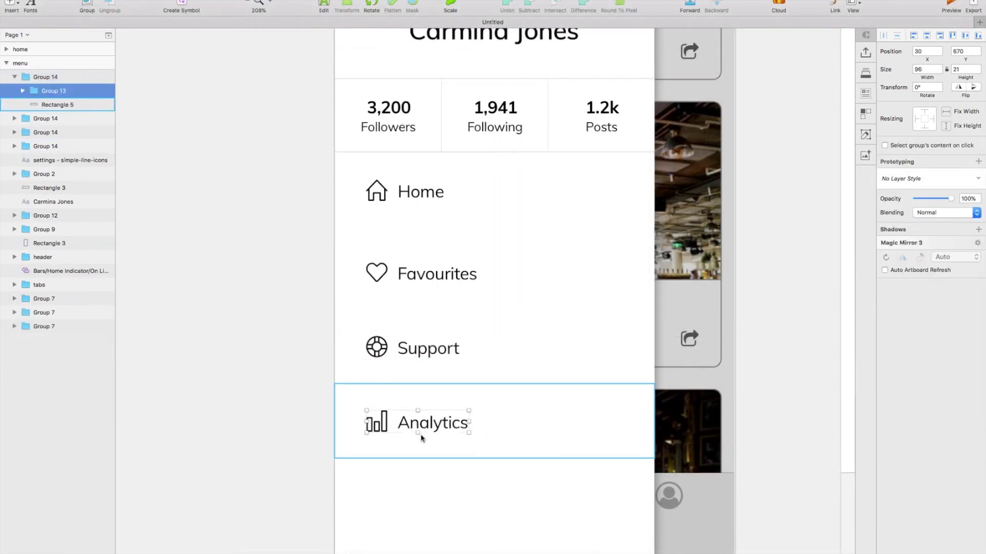
{"action": "left_click", "coordinate": [432, 452]}
{"action": "scroll", "coordinate": [414, 460], "scroll_direction": "down", "scroll_amount": 4}
{"action": "left_click", "coordinate": [10, 5]}
Draw a full-width borderless rectangle bar along the bottom of the menu artboard.
{"action": "mouse_move", "coordinate": [88, 20]}
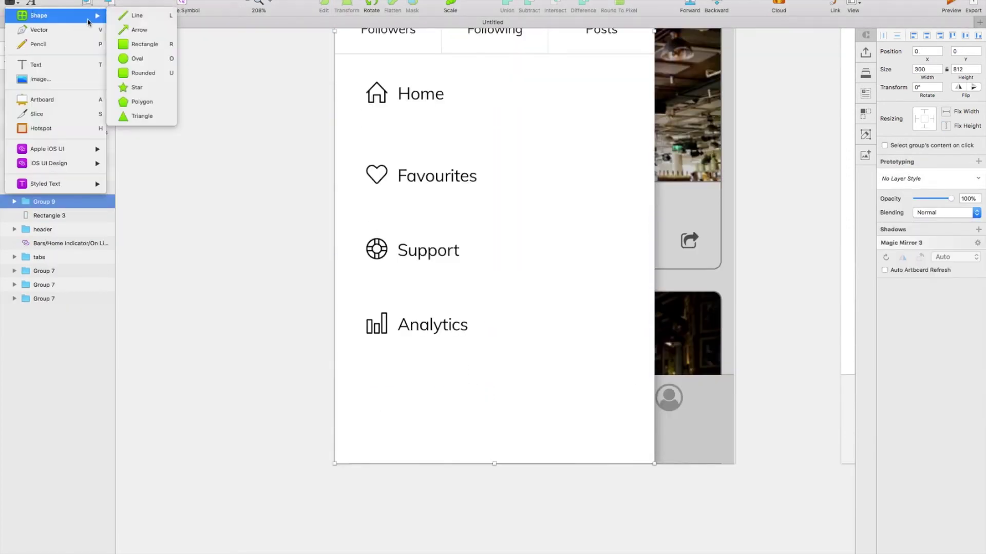
{"action": "left_click", "coordinate": [139, 30]}
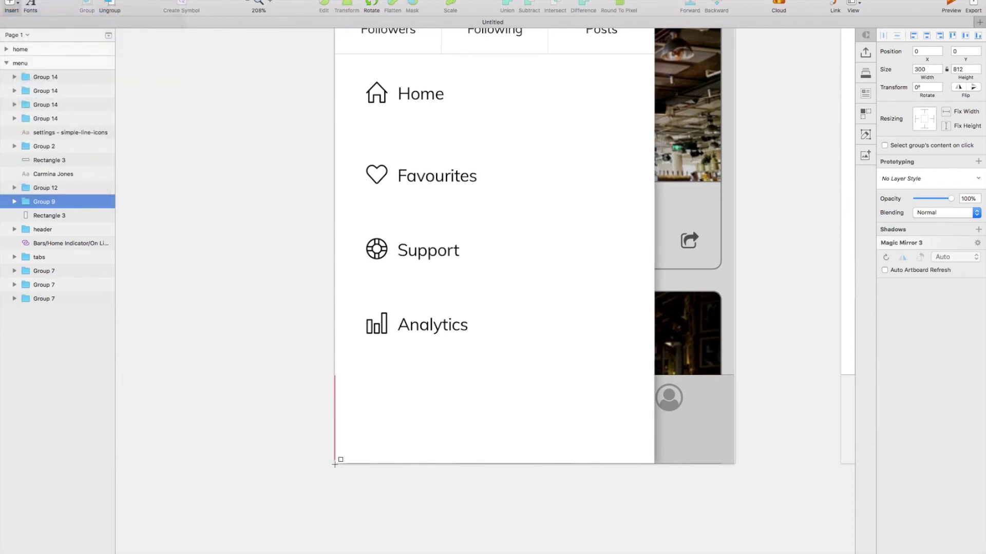
{"action": "left_click_drag", "start_coordinate": [334, 464], "coordinate": [653, 464]}
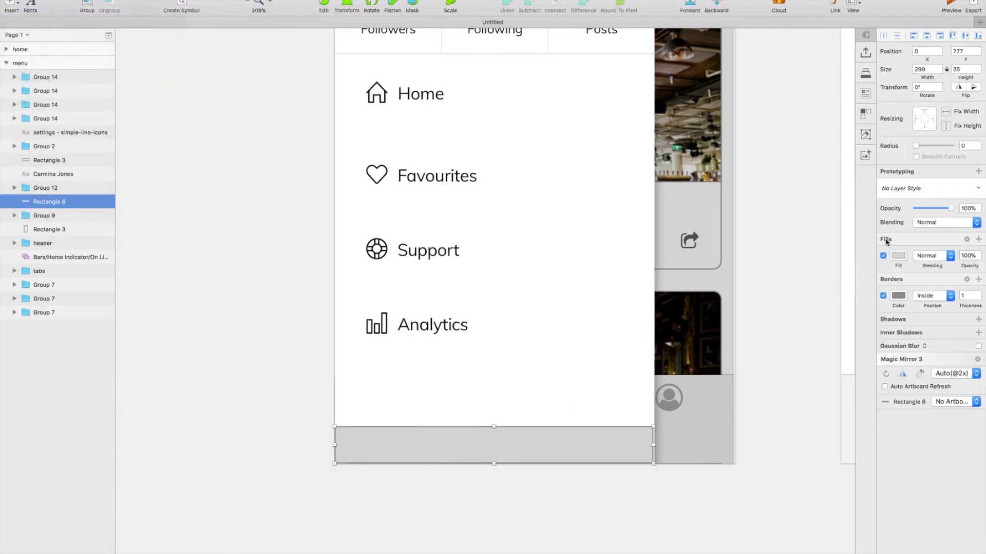
{"action": "left_click", "coordinate": [883, 296]}
{"action": "left_click", "coordinate": [926, 69]}
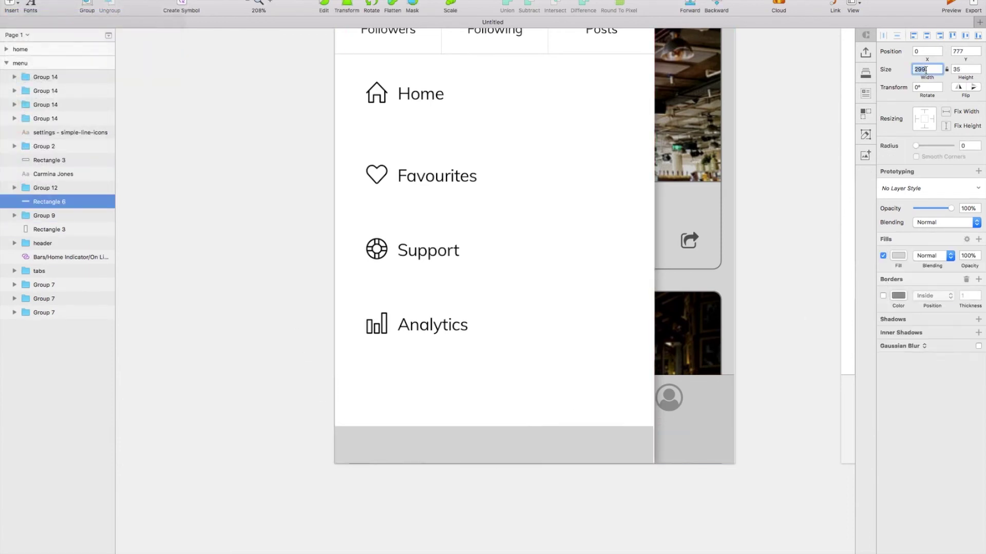
Fill the bar with the blue sampled from the Allsee logo.
{"action": "left_click", "coordinate": [899, 255]}
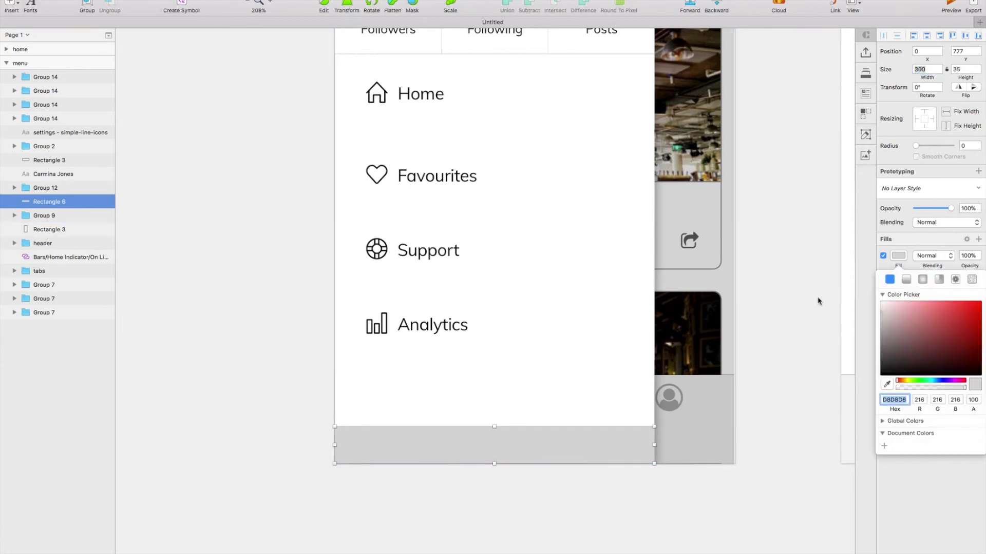
{"action": "scroll", "coordinate": [537, 123], "scroll_direction": "up", "scroll_amount": 10}
{"action": "key", "text": "ctrl+c"}
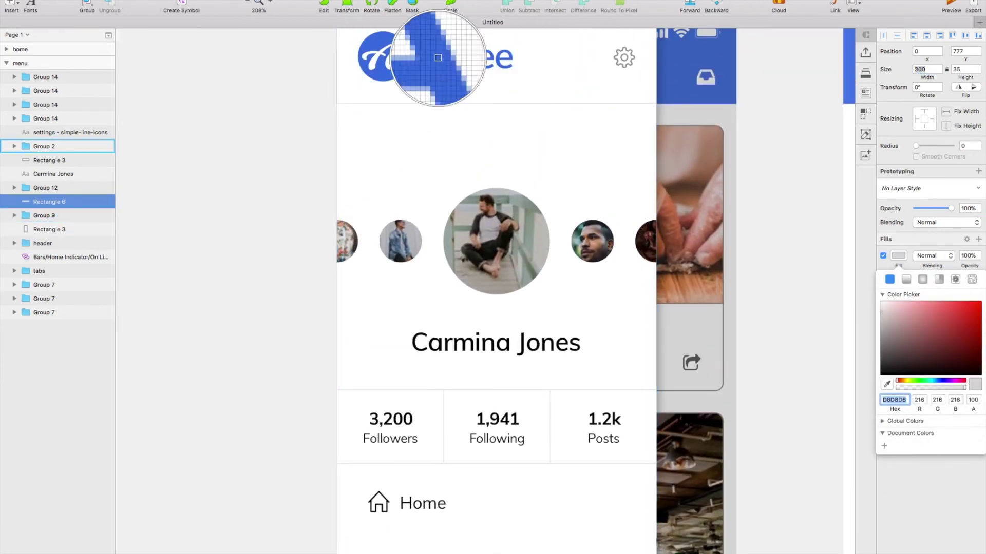
{"action": "left_click", "coordinate": [445, 57]}
{"action": "scroll", "coordinate": [536, 334], "scroll_direction": "down", "scroll_amount": 5}
{"action": "scroll", "coordinate": [536, 334], "scroll_direction": "down", "scroll_amount": 5}
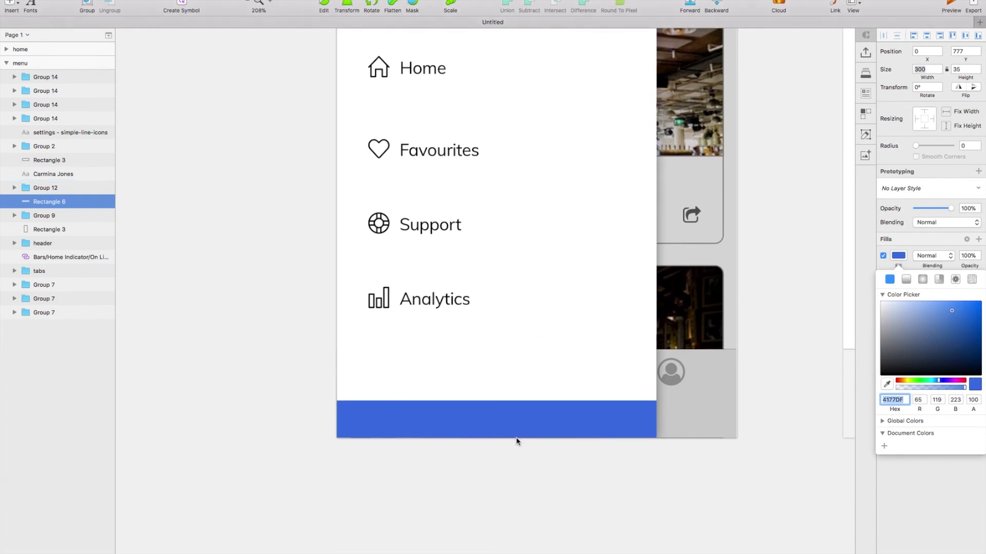
Duplicate the Analytics row and move the copy down onto the blue bar.
{"action": "left_click", "coordinate": [424, 286]}
{"action": "double_click", "coordinate": [423, 295]}
{"action": "left_click", "coordinate": [423, 296]}
{"action": "key", "text": "super+c"}
{"action": "left_click", "coordinate": [433, 407]}
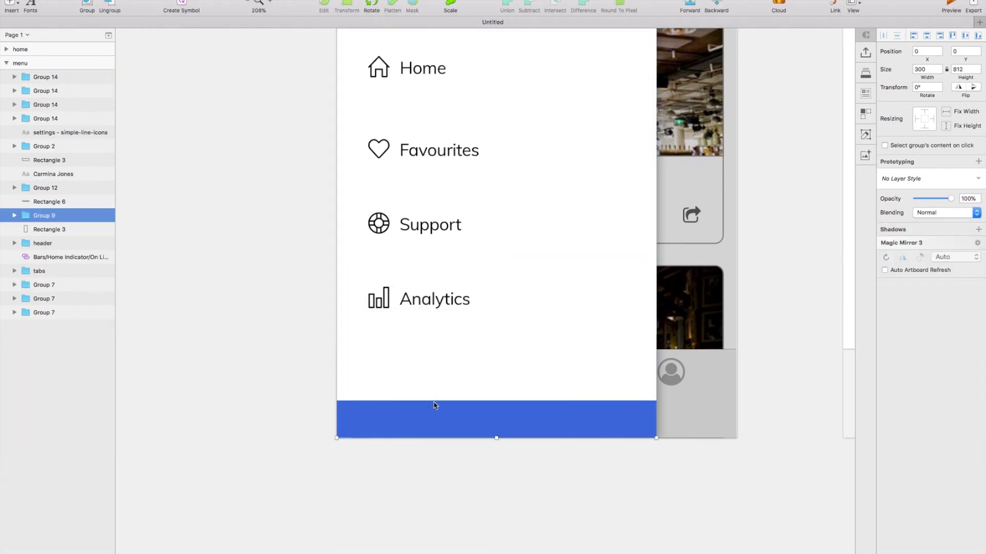
{"action": "key", "text": "super+v"}
{"action": "key", "text": "shift+Down"}
{"action": "key", "text": "shift+Down"}
{"action": "key", "text": "shift+Down"}
{"action": "key", "text": "shift+Down"}
{"action": "key", "text": "shift+Down"}
{"action": "left_click_drag", "start_coordinate": [406, 356], "coordinate": [397, 425]}
Replace the copied row's chart icon with the simple-line-icons logout icon.
{"action": "double_click", "coordinate": [386, 426]}
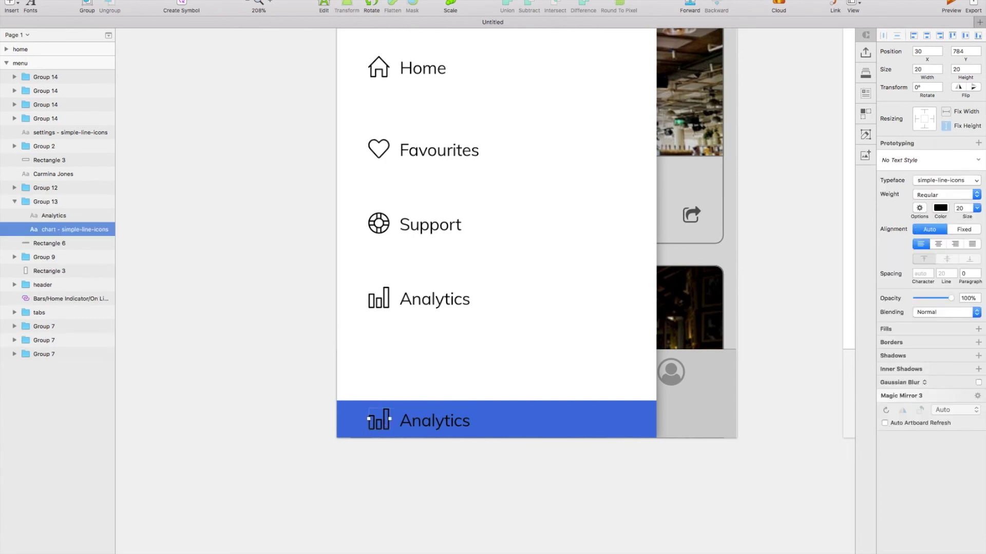
{"action": "left_click", "coordinate": [291, 2]}
{"action": "mouse_move", "coordinate": [452, 58]}
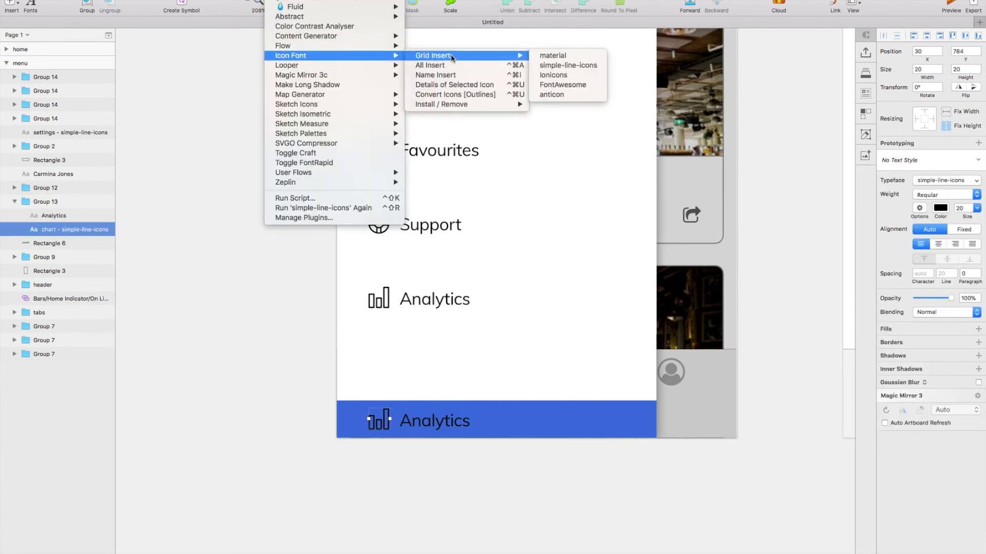
{"action": "left_click", "coordinate": [585, 67]}
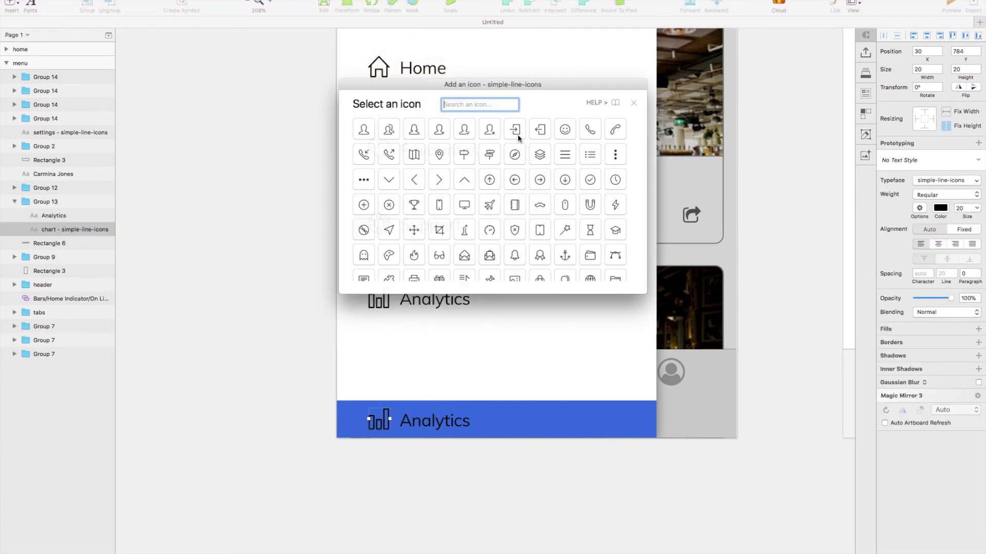
{"action": "left_click", "coordinate": [517, 135]}
Relabel the copied row 'Log Out' and nudge the blue bar up slightly.
{"action": "double_click", "coordinate": [435, 420]}
{"action": "type", "text": "Log"}
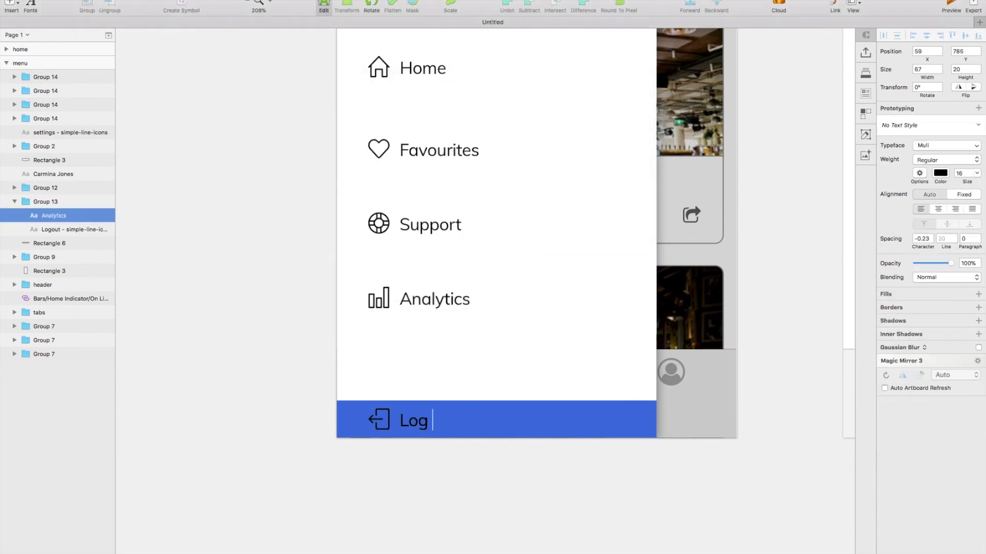
{"action": "type", "text": " Out"}
{"action": "key", "text": "Escape"}
{"action": "left_click", "coordinate": [501, 418]}
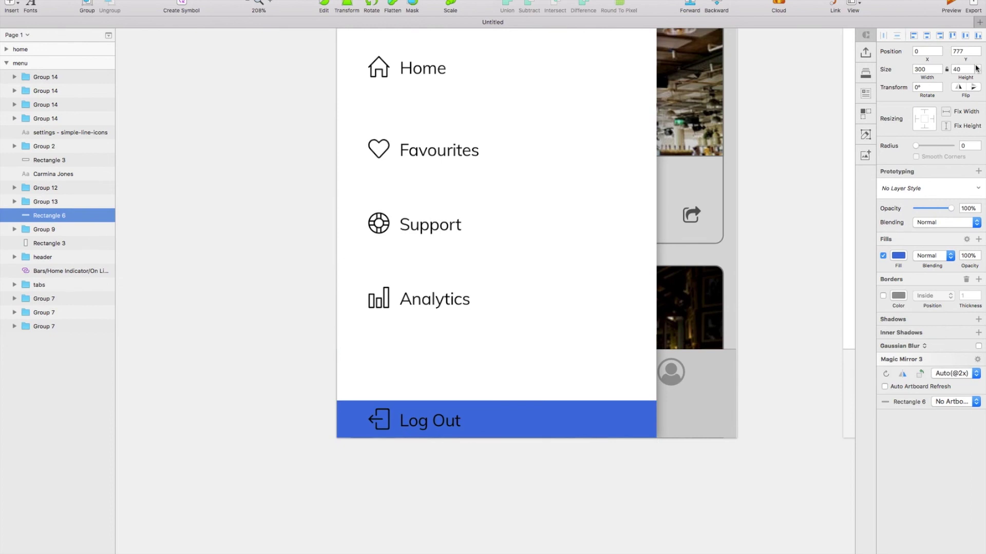
{"action": "key", "text": "Up"}
{"action": "key", "text": "Up"}
{"action": "key", "text": "Up"}
{"action": "key", "text": "Up"}
{"action": "key", "text": "Up"}
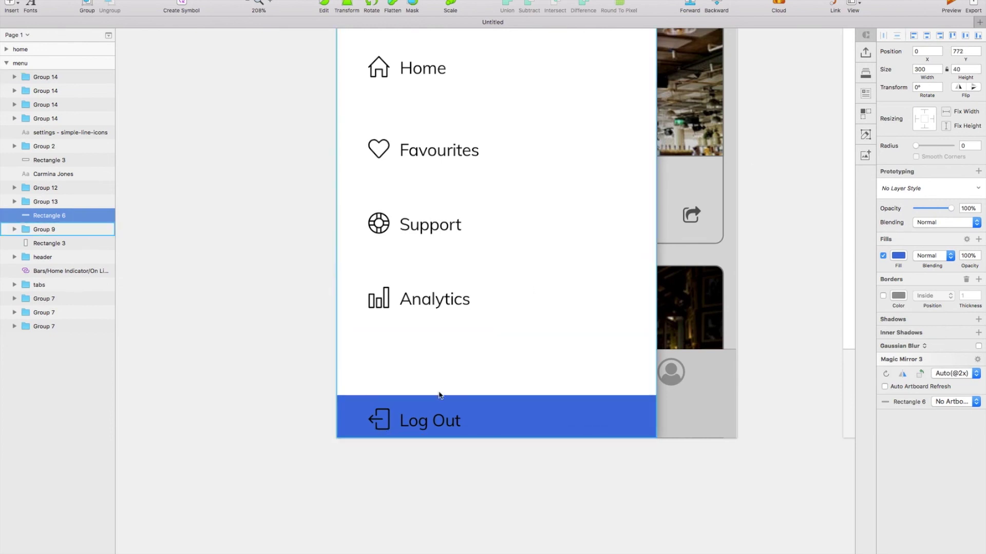
Check the Log Out icon and text layers, then zoom out to both artboards.
{"action": "left_click", "coordinate": [406, 427]}
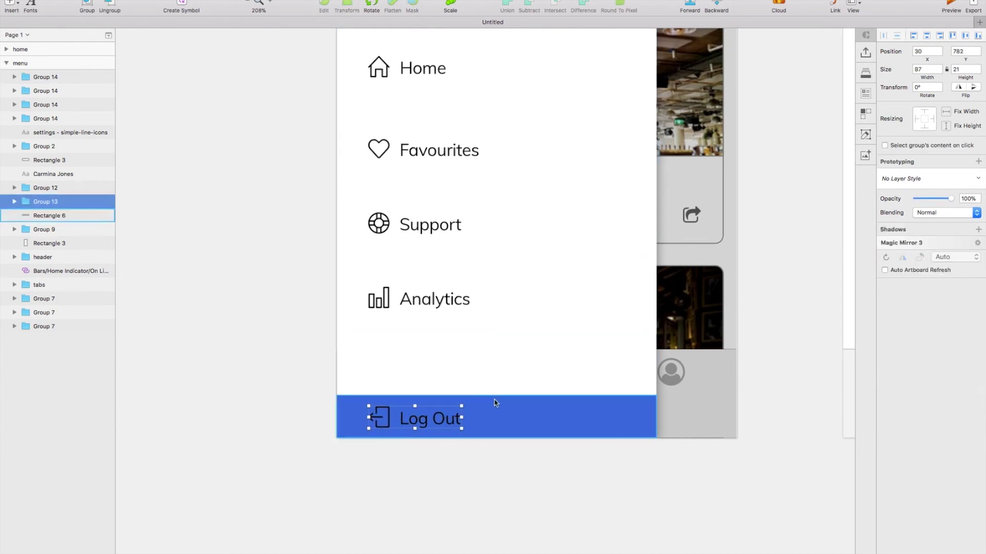
{"action": "double_click", "coordinate": [390, 419]}
{"action": "double_click", "coordinate": [390, 418]}
{"action": "left_click", "coordinate": [410, 419], "text": "shift"}
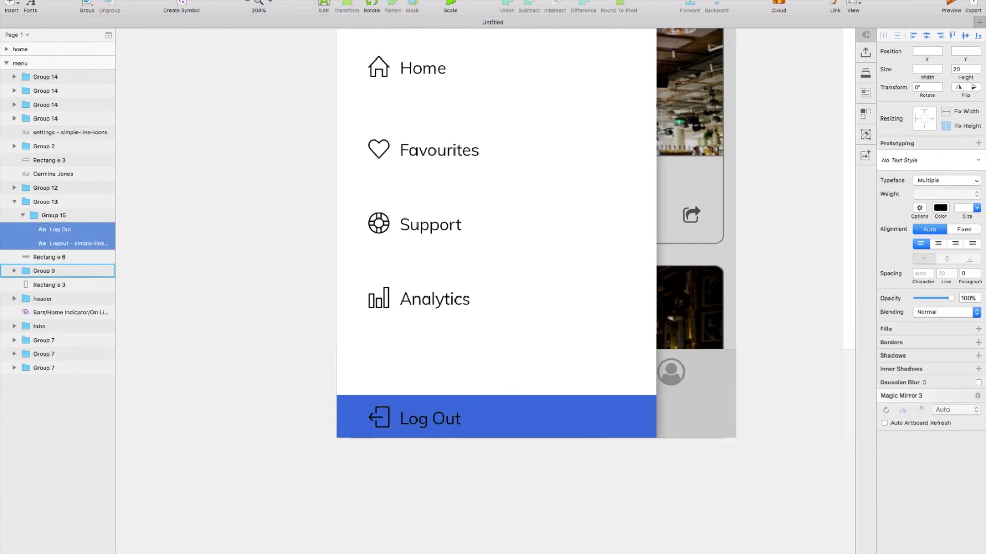
{"action": "left_click", "coordinate": [404, 467]}
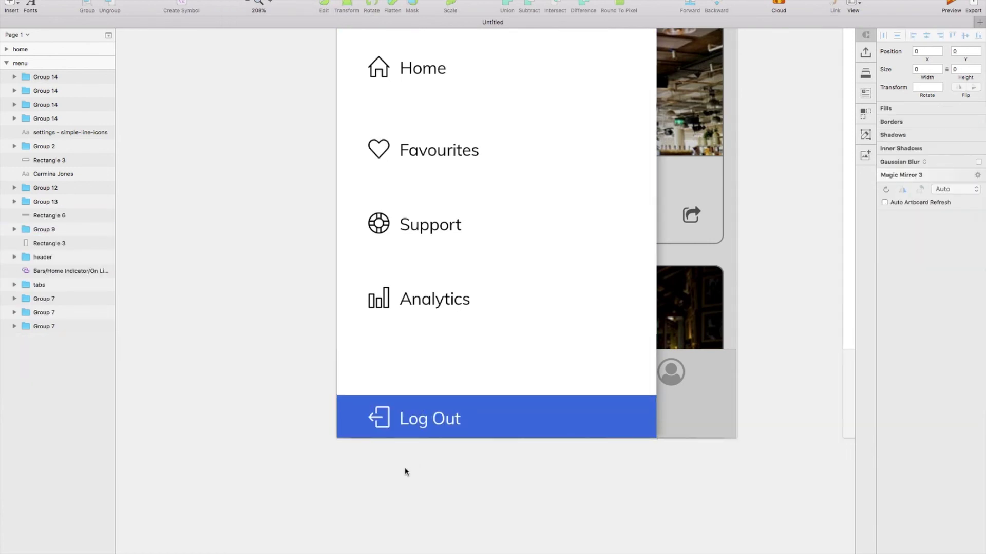
{"action": "key", "text": "super+0"}
Link the home header's bars icon to the menu artboard.
{"action": "scroll", "coordinate": [424, 430], "scroll_direction": "up", "scroll_amount": 5}
{"action": "scroll", "coordinate": [424, 430], "scroll_direction": "right", "scroll_amount": 3}
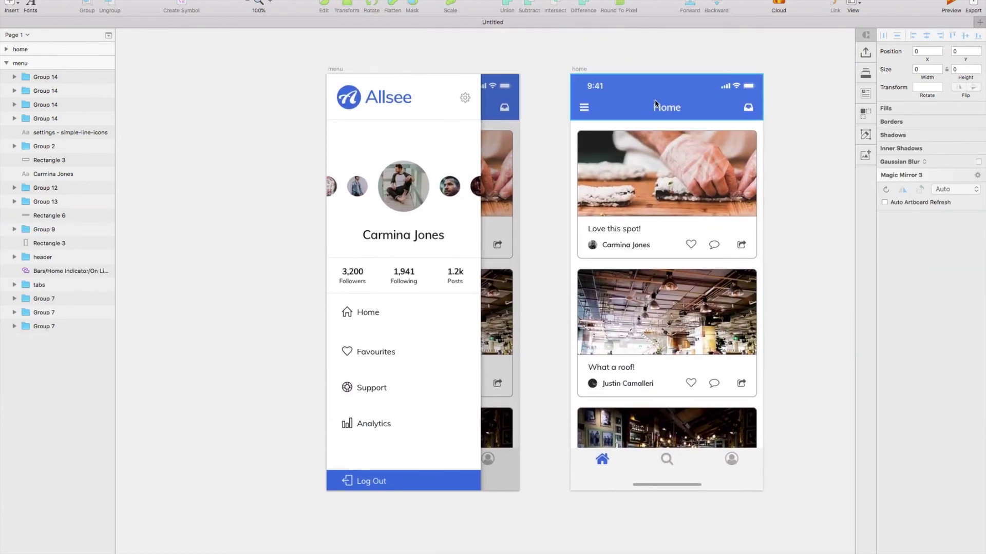
{"action": "left_click", "coordinate": [634, 110]}
{"action": "scroll", "coordinate": [634, 110], "scroll_direction": "right", "scroll_amount": 3}
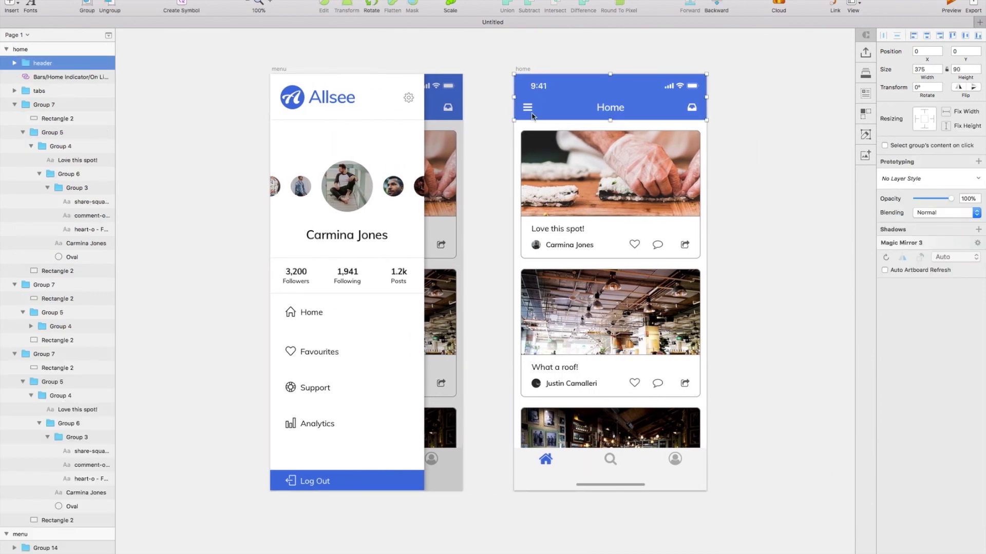
{"action": "left_click", "coordinate": [527, 110]}
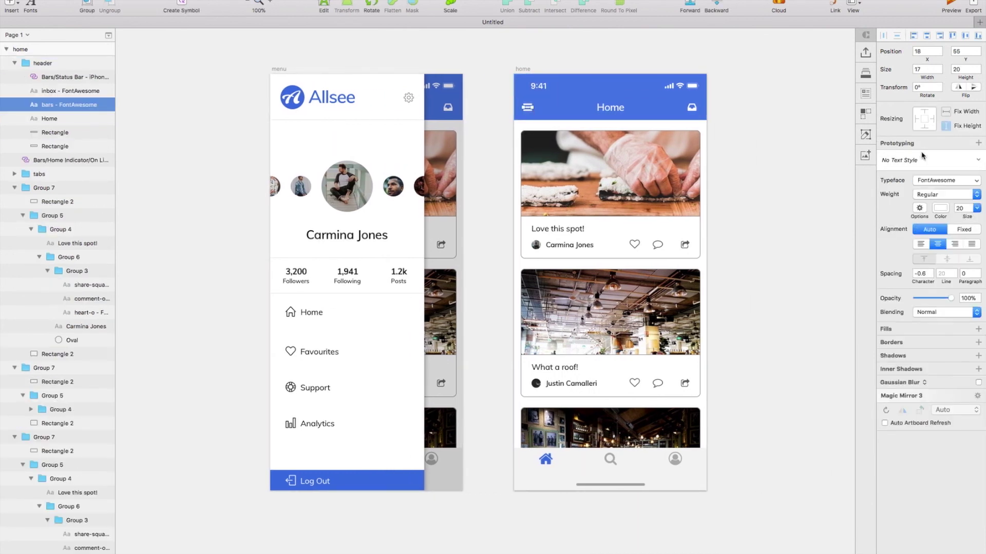
{"action": "left_click_drag", "start_coordinate": [915, 148], "coordinate": [401, 198]}
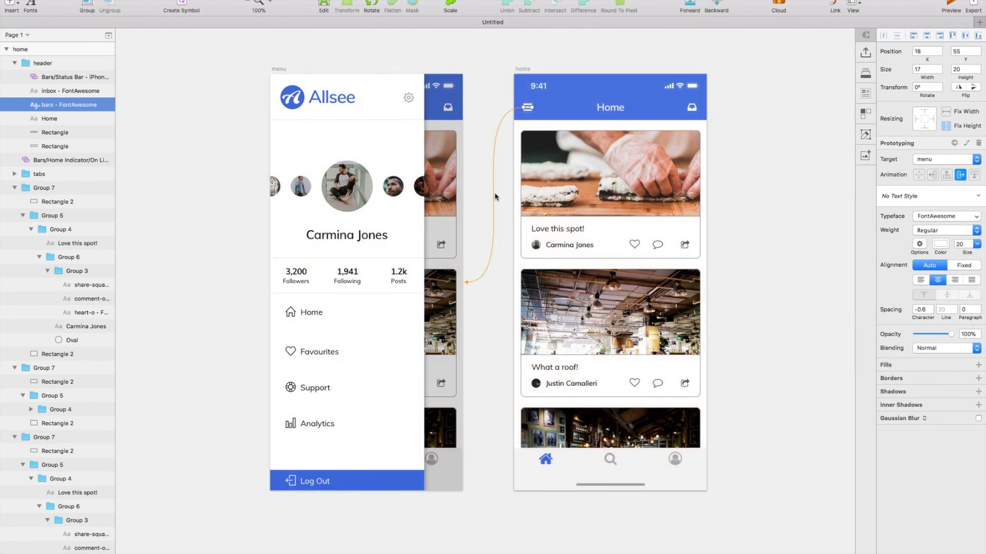
Link the menu's dim overlay back to the home artboard with a slide-from-left transition.
{"action": "left_click", "coordinate": [441, 137]}
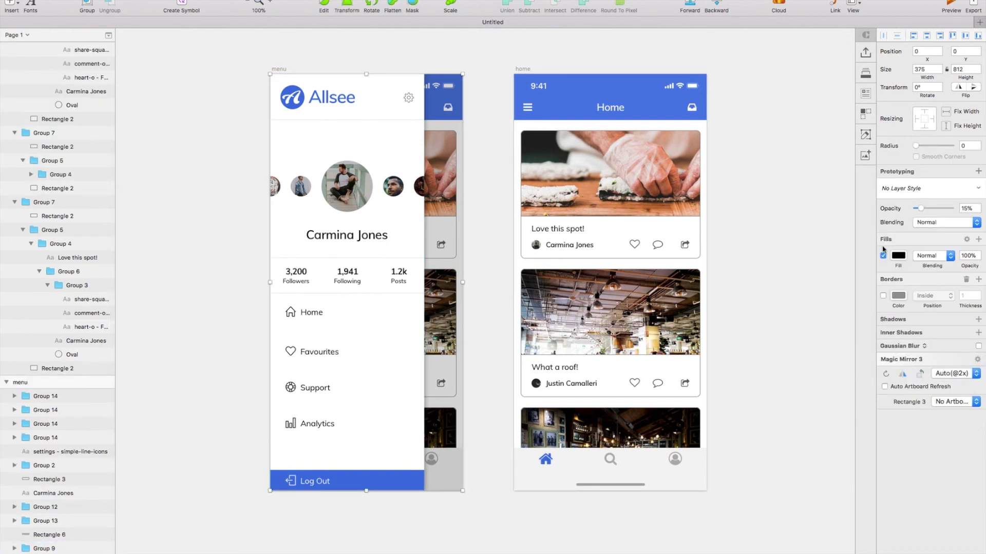
{"action": "left_click", "coordinate": [907, 172]}
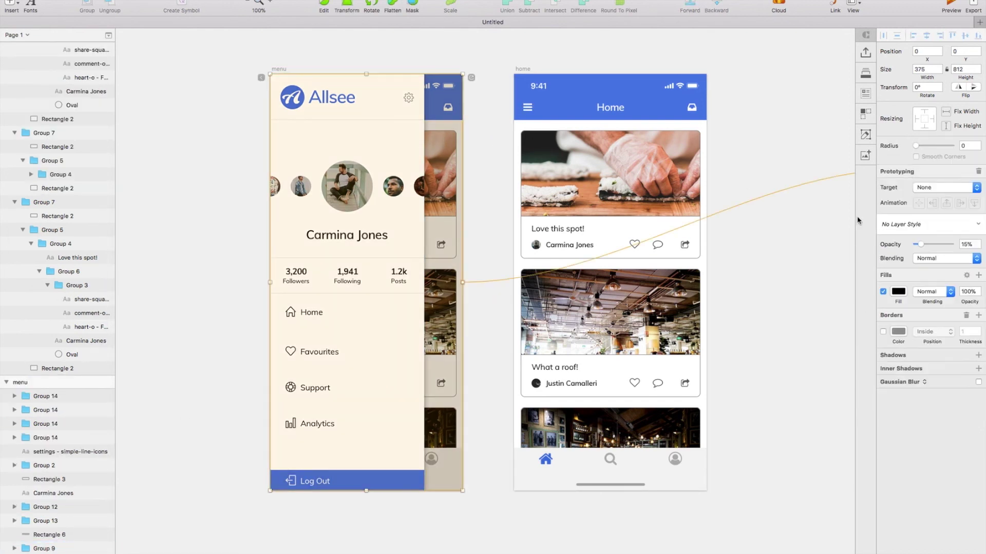
{"action": "left_click", "coordinate": [605, 283]}
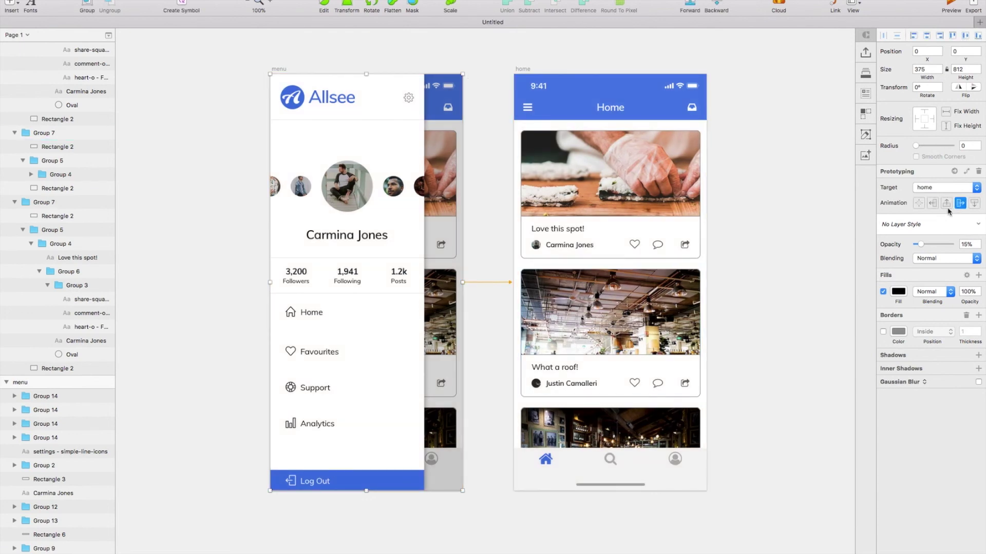
{"action": "left_click", "coordinate": [932, 204]}
Preview the prototype, opening the slide-out menu, closing it, and opening it again.
{"action": "left_click", "coordinate": [667, 226]}
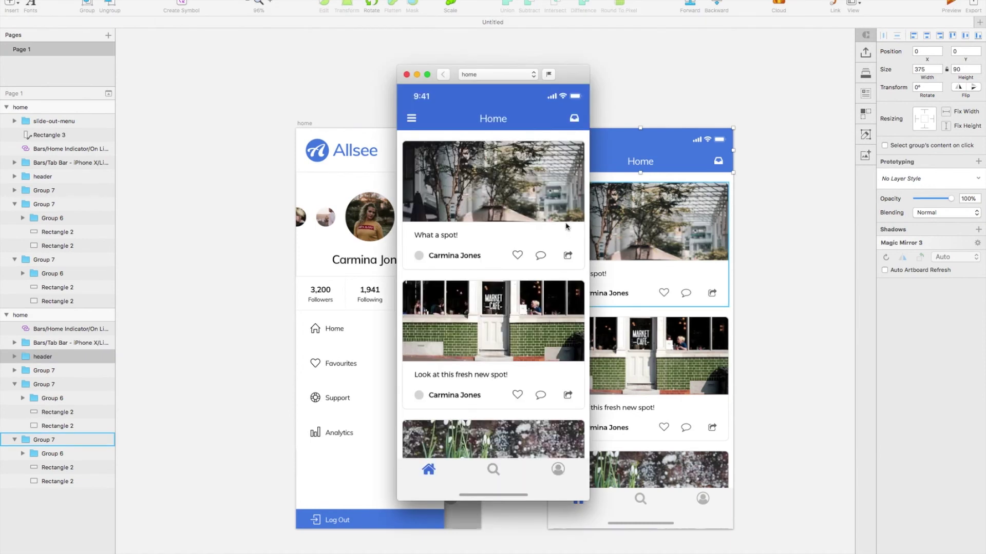
{"action": "left_click", "coordinate": [411, 118]}
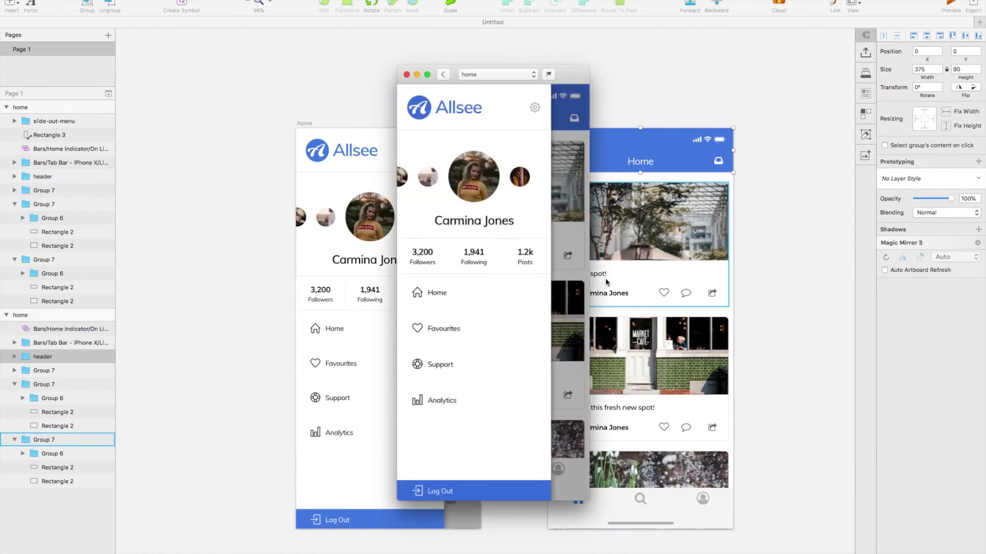
{"action": "left_click", "coordinate": [567, 260]}
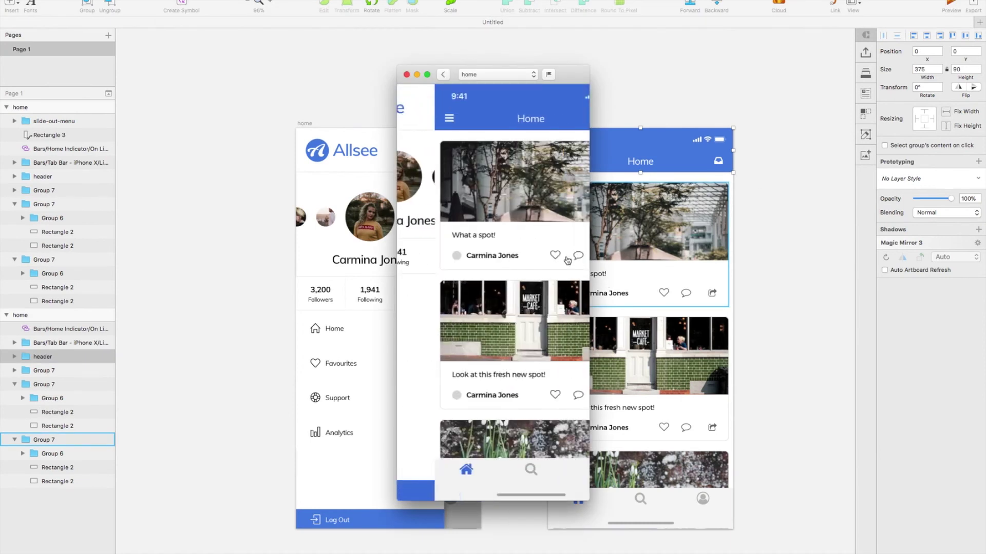
{"action": "left_click", "coordinate": [411, 119]}
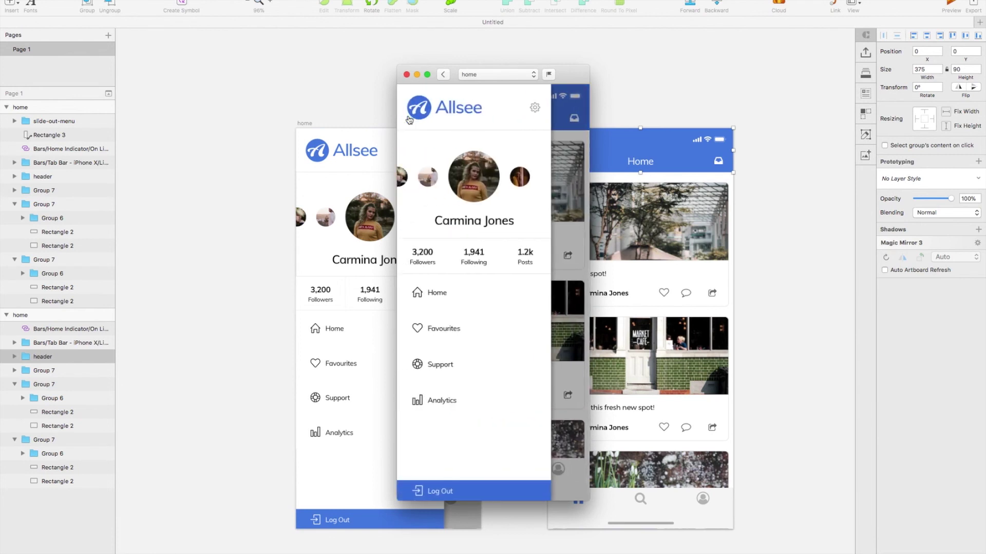